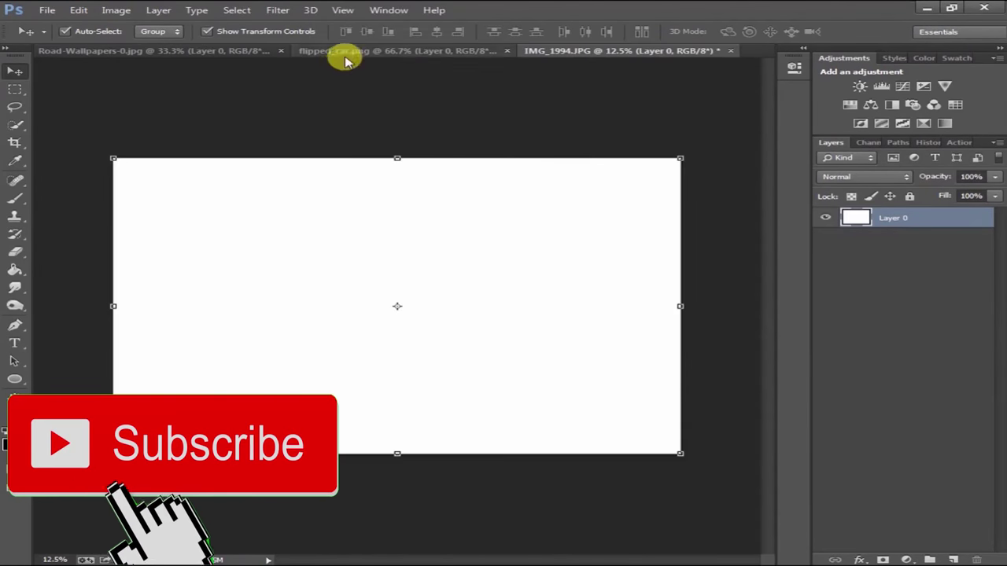
Step: Bring up the flipped_car.png document of the overturned car with Quick Selection ready
{"action": "left_click", "coordinate": [345, 58]}
{"action": "left_click", "coordinate": [17, 126]}
{"action": "scroll", "coordinate": [260, 189], "scroll_direction": "up", "scroll_amount": 3}
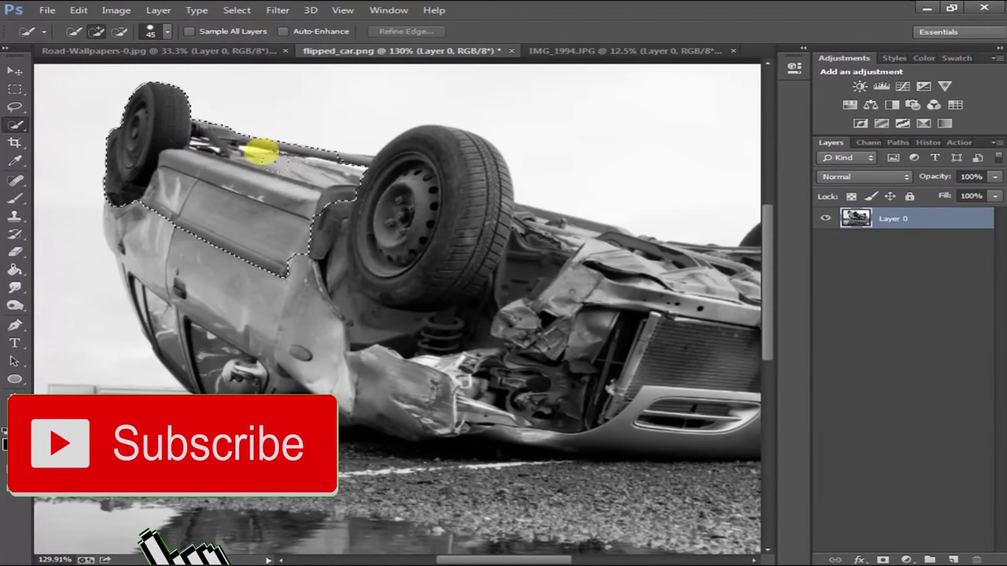
Step: Quick-select the car's rear, upper side and lower-left edge
{"action": "left_click_drag", "start_coordinate": [466, 247], "coordinate": [532, 286]}
{"action": "right_click", "coordinate": [562, 291]}
{"action": "left_click", "coordinate": [173, 225]}
{"action": "left_click_drag", "start_coordinate": [173, 225], "coordinate": [245, 364]}
{"action": "scroll", "coordinate": [245, 338], "scroll_direction": "down", "scroll_amount": 1}
{"action": "scroll", "coordinate": [157, 189], "scroll_direction": "up", "scroll_amount": 3}
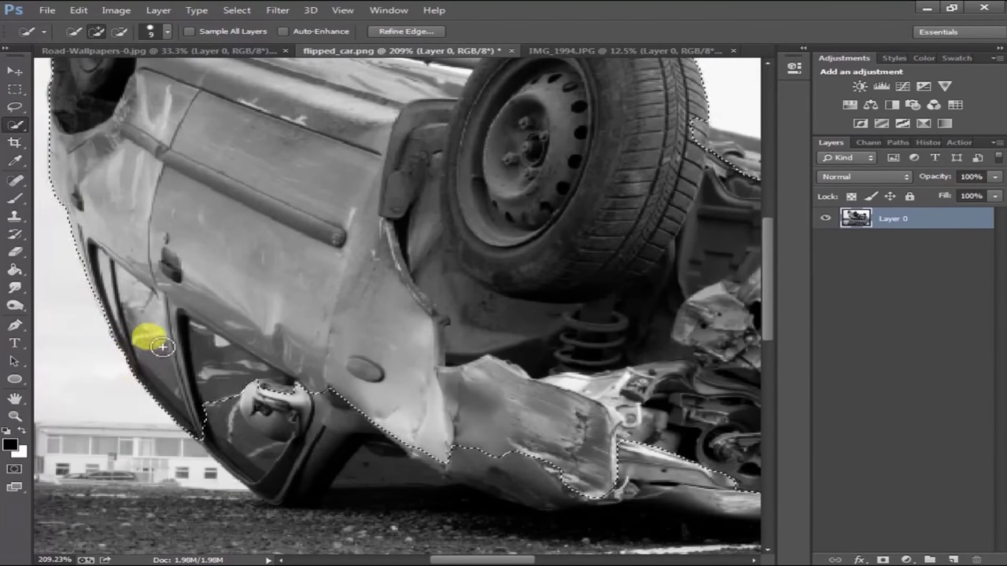
{"action": "scroll", "coordinate": [149, 337], "scroll_direction": "down", "scroll_amount": 1}
{"action": "left_click_drag", "start_coordinate": [288, 409], "coordinate": [254, 394]}
{"action": "scroll", "coordinate": [447, 236], "scroll_direction": "down", "scroll_amount": 3}
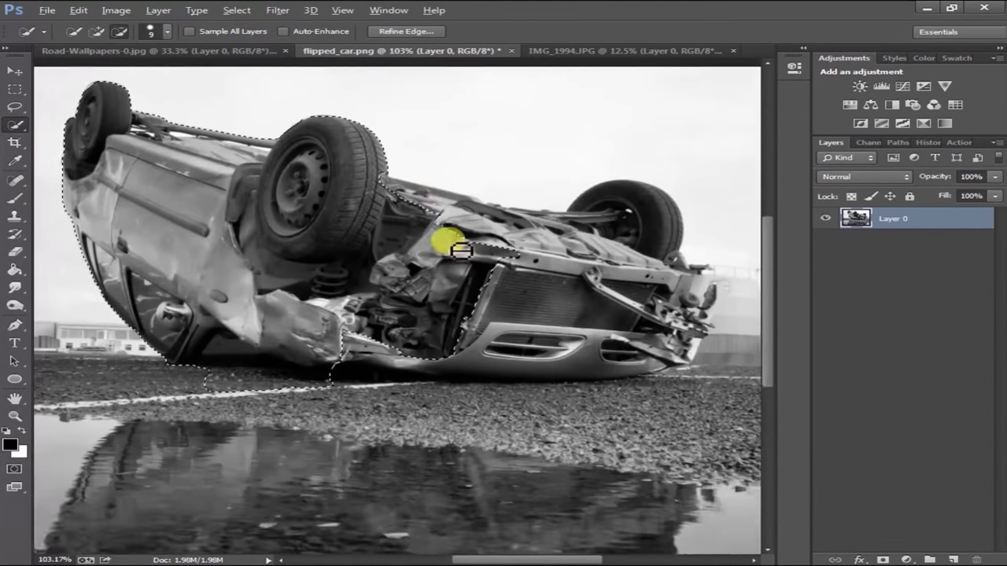
{"action": "scroll", "coordinate": [364, 231], "scroll_direction": "up", "scroll_amount": 2}
Step: Extend the car selection across the crumpled hood and right front, trimming the front bumper
{"action": "mouse_move", "coordinate": [364, 231]}
{"action": "left_mouse_down"}
{"action": "mouse_move", "coordinate": [600, 291]}
{"action": "mouse_move", "coordinate": [589, 281]}
{"action": "mouse_move", "coordinate": [483, 263]}
{"action": "mouse_move", "coordinate": [636, 342]}
{"action": "mouse_move", "coordinate": [677, 302]}
{"action": "left_mouse_up"}
{"action": "scroll", "coordinate": [673, 287], "scroll_direction": "down", "scroll_amount": 3}
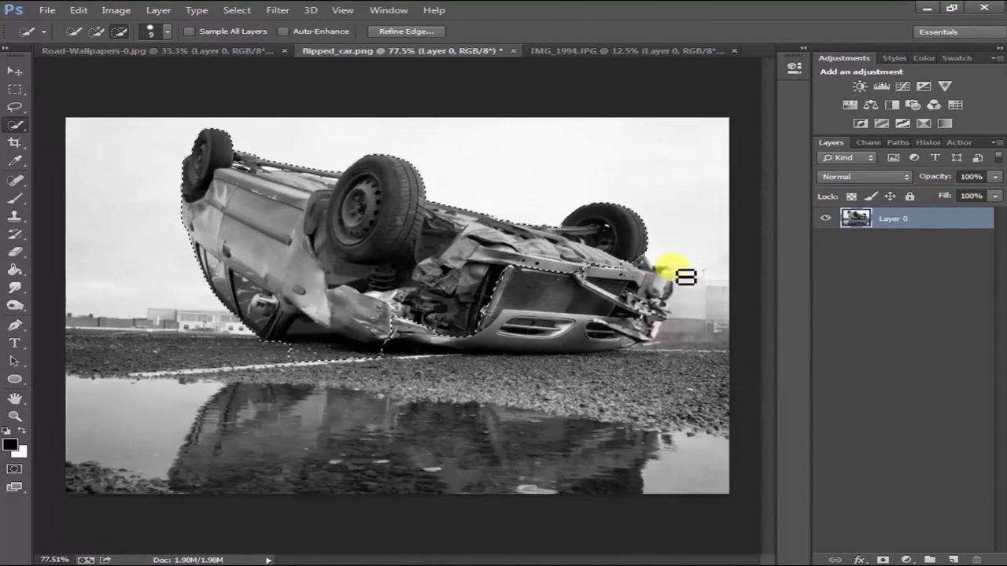
{"action": "scroll", "coordinate": [602, 254], "scroll_direction": "up", "scroll_amount": 4}
{"action": "mouse_move", "coordinate": [603, 254]}
{"action": "left_mouse_down"}
{"action": "mouse_move", "coordinate": [629, 344]}
{"action": "mouse_move", "coordinate": [710, 304]}
{"action": "mouse_move", "coordinate": [742, 350]}
{"action": "left_mouse_up"}
{"action": "scroll", "coordinate": [723, 304], "scroll_direction": "down", "scroll_amount": 2}
{"action": "scroll", "coordinate": [742, 350], "scroll_direction": "up", "scroll_amount": 2}
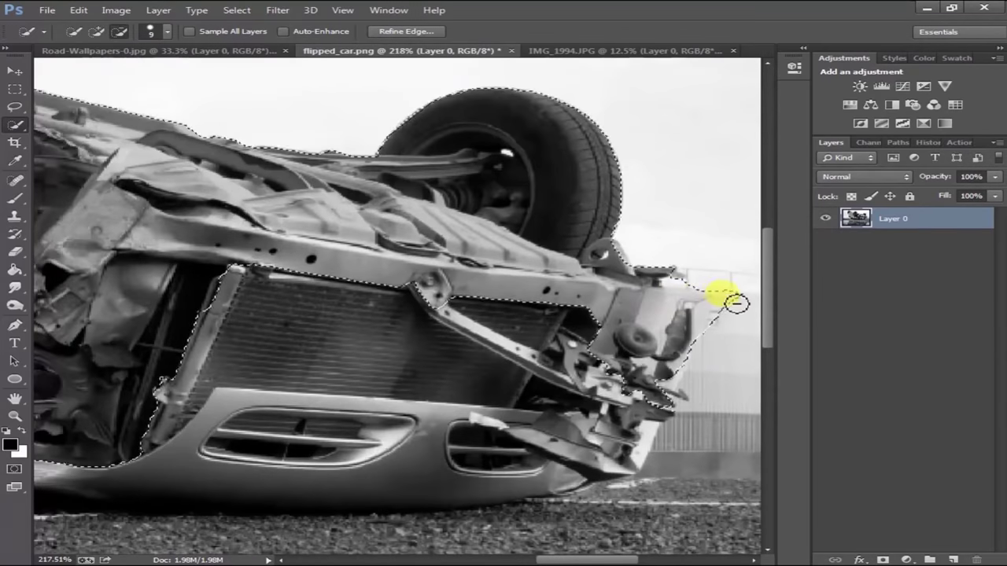
{"action": "mouse_move", "coordinate": [737, 299]}
{"action": "left_mouse_down"}
{"action": "mouse_move", "coordinate": [681, 292]}
{"action": "mouse_move", "coordinate": [695, 308]}
{"action": "left_mouse_up"}
{"action": "scroll", "coordinate": [681, 293], "scroll_direction": "down", "scroll_amount": 2}
{"action": "scroll", "coordinate": [695, 307], "scroll_direction": "down", "scroll_amount": 2}
Step: Add the lower bumper, trim out the ground, and copy the car to Layer 1
{"action": "mouse_move", "coordinate": [572, 321]}
{"action": "left_mouse_down"}
{"action": "mouse_move", "coordinate": [232, 355]}
{"action": "mouse_move", "coordinate": [573, 317]}
{"action": "mouse_move", "coordinate": [606, 294]}
{"action": "mouse_move", "coordinate": [407, 418]}
{"action": "mouse_move", "coordinate": [449, 391]}
{"action": "left_mouse_up"}
{"action": "scroll", "coordinate": [449, 391], "scroll_direction": "down", "scroll_amount": 3}
{"action": "scroll", "coordinate": [146, 400], "scroll_direction": "up", "scroll_amount": 1}
{"action": "scroll", "coordinate": [320, 382], "scroll_direction": "up", "scroll_amount": 3}
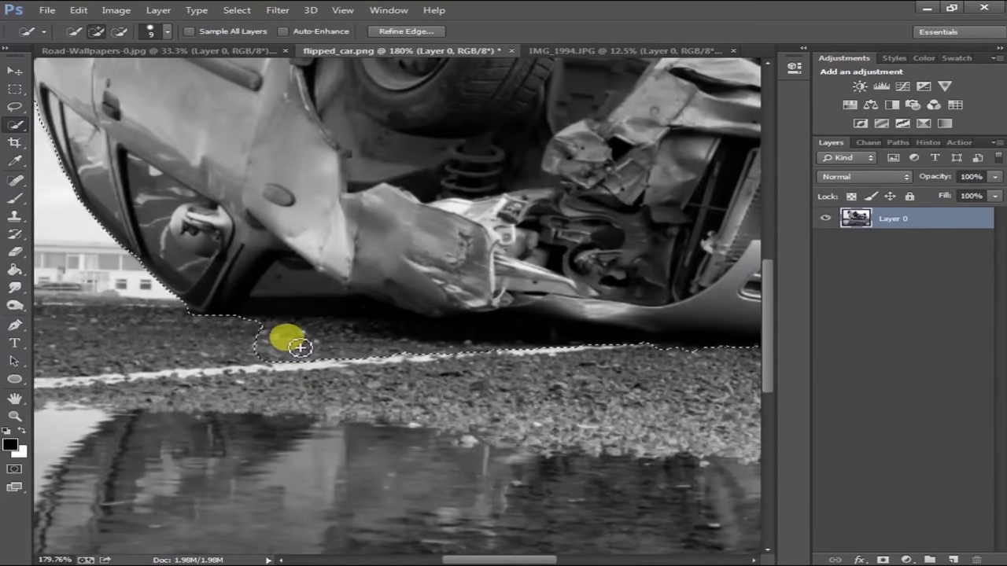
{"action": "left_click_drag", "start_coordinate": [653, 355], "coordinate": [287, 335]}
{"action": "scroll", "coordinate": [461, 374], "scroll_direction": "down", "scroll_amount": 4}
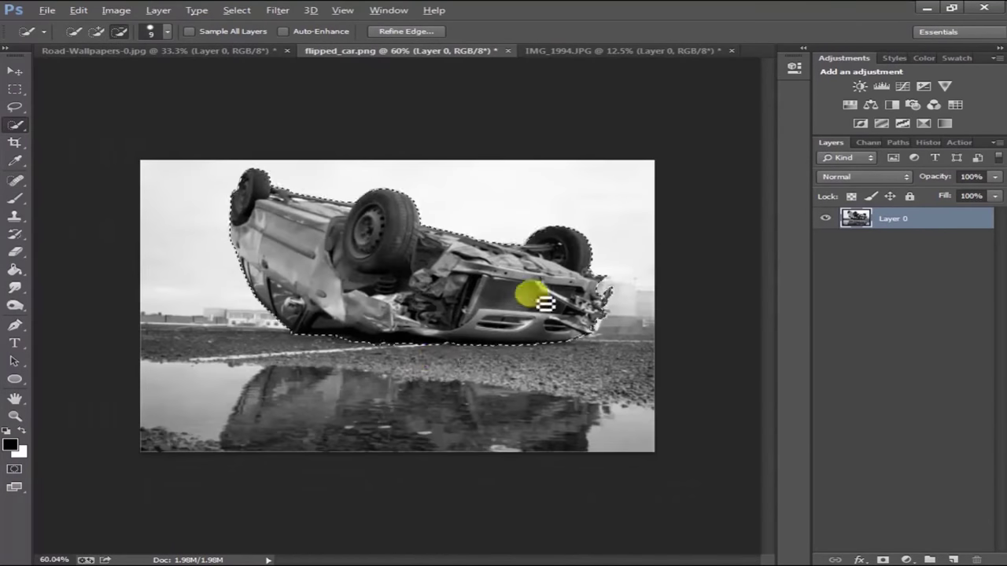
{"action": "scroll", "coordinate": [521, 291], "scroll_direction": "up", "scroll_amount": 1}
{"action": "key", "text": "ctrl+j"}
Step: Move the cut-out car into IMG_1994.JPG and enlarge it about four times
{"action": "key", "text": "v"}
{"action": "mouse_move", "coordinate": [299, 207]}
{"action": "left_mouse_down"}
{"action": "mouse_move", "coordinate": [483, 83]}
{"action": "mouse_move", "coordinate": [422, 232]}
{"action": "mouse_move", "coordinate": [247, 315]}
{"action": "left_mouse_up"}
{"action": "left_click_drag", "start_coordinate": [472, 218], "coordinate": [580, 157]}
{"action": "left_click", "coordinate": [879, 39]}
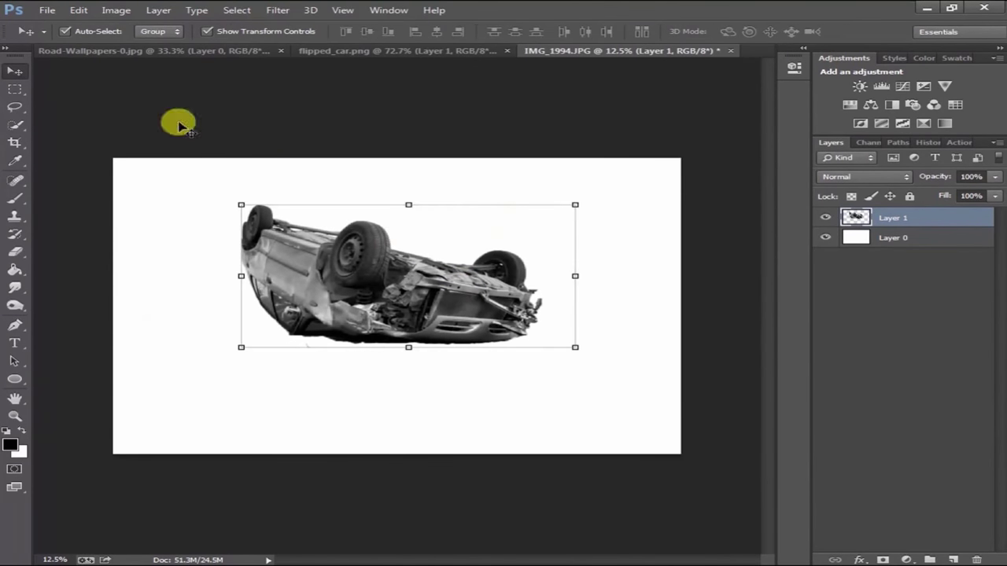
Step: Bring the Road-Wallpapers image into IMG_1994.JPG and scale it to fill the canvas width
{"action": "left_click", "coordinate": [157, 50]}
{"action": "mouse_move", "coordinate": [231, 212]}
{"action": "left_mouse_down"}
{"action": "mouse_move", "coordinate": [540, 61]}
{"action": "mouse_move", "coordinate": [365, 227]}
{"action": "mouse_move", "coordinate": [198, 192]}
{"action": "left_mouse_up"}
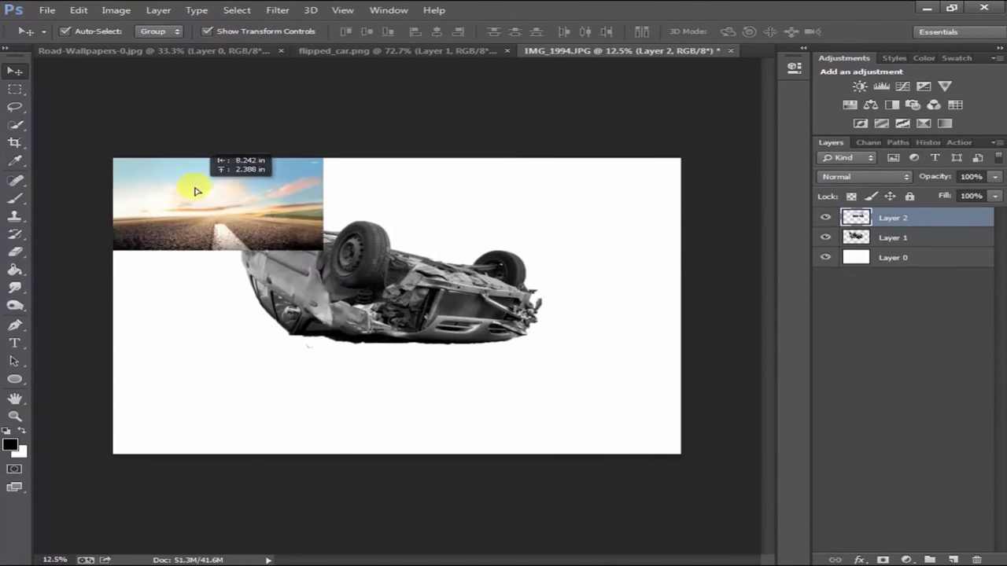
{"action": "key", "text": "ctrl+t"}
{"action": "mouse_move", "coordinate": [322, 237]}
{"action": "left_mouse_down"}
{"action": "mouse_move", "coordinate": [645, 409]}
{"action": "mouse_move", "coordinate": [657, 440]}
{"action": "left_mouse_up"}
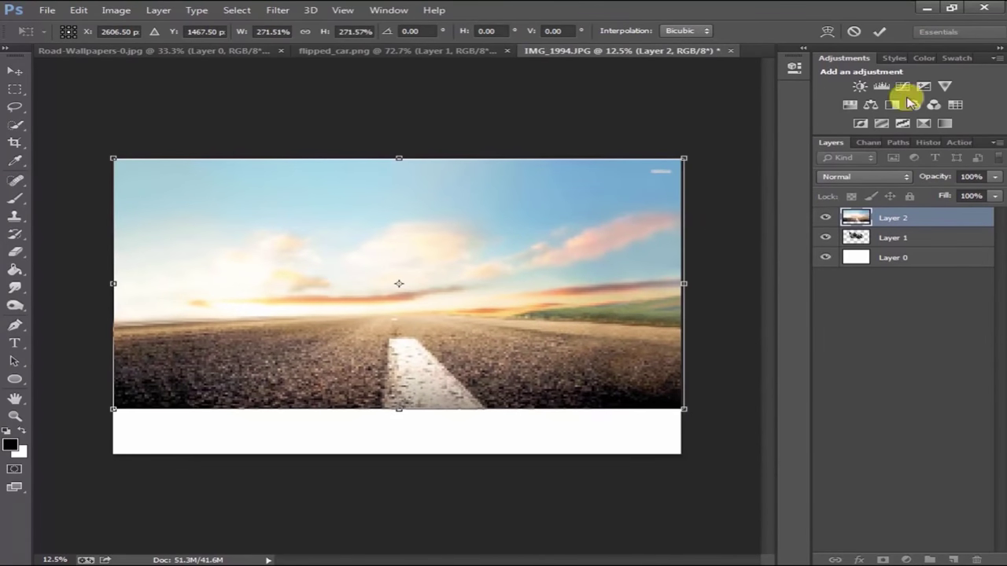
{"action": "left_click", "coordinate": [879, 31]}
{"action": "scroll", "coordinate": [674, 170], "scroll_direction": "up", "scroll_amount": 2}
Step: Clear the rectangular selection and stack the car layer above the road layer
{"action": "key", "text": "m"}
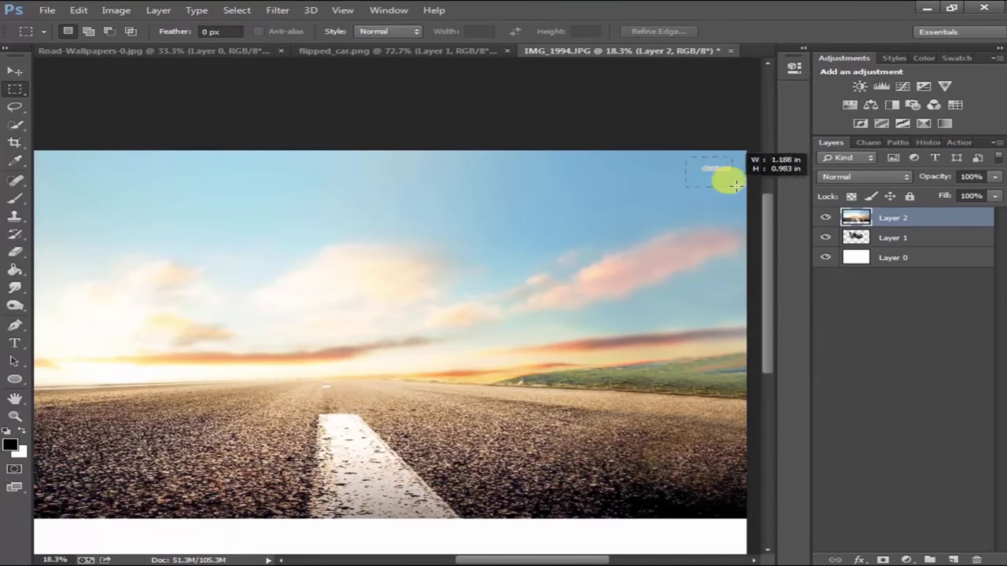
{"action": "scroll", "coordinate": [559, 218], "scroll_direction": "down", "scroll_amount": 2}
{"action": "key", "text": "ctrl+d"}
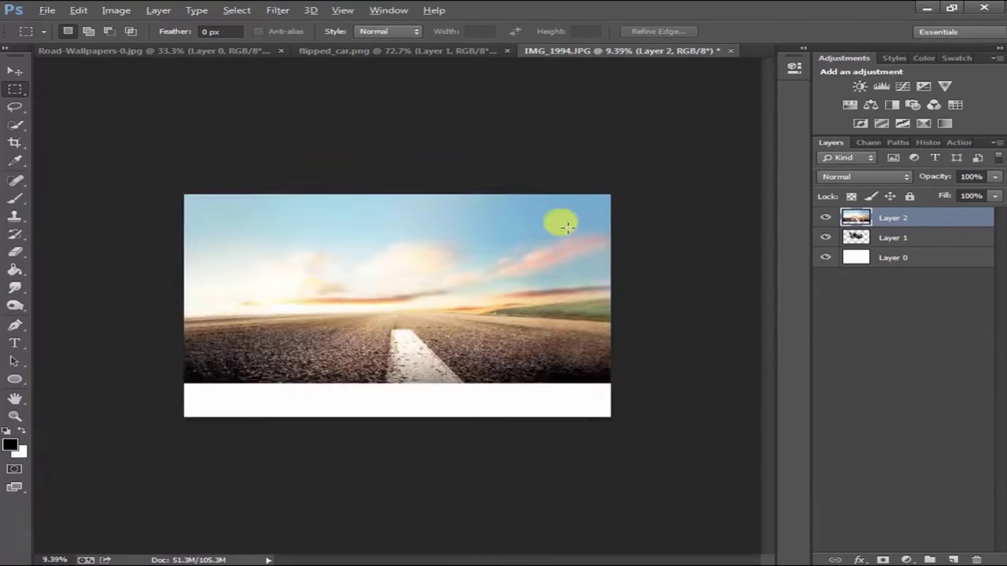
{"action": "key", "text": "v"}
{"action": "left_click_drag", "start_coordinate": [893, 237], "coordinate": [899, 213]}
Step: Nudge the car into place on the road, then make flipped_car.png's Layer 0 active
{"action": "scroll", "coordinate": [504, 275], "scroll_direction": "up", "scroll_amount": 2}
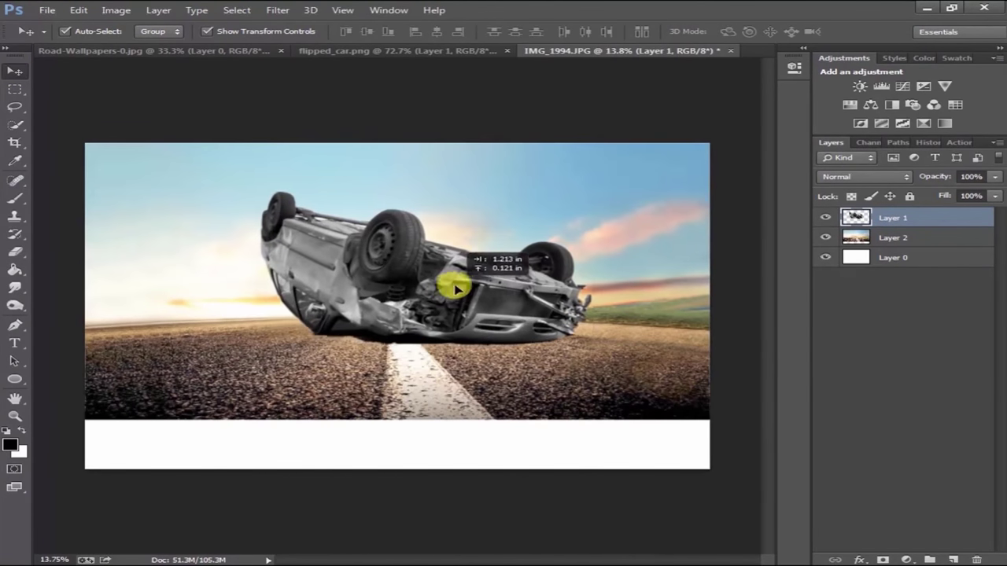
{"action": "left_click_drag", "start_coordinate": [503, 275], "coordinate": [461, 285]}
{"action": "left_click", "coordinate": [405, 50]}
{"action": "left_click", "coordinate": [869, 244]}
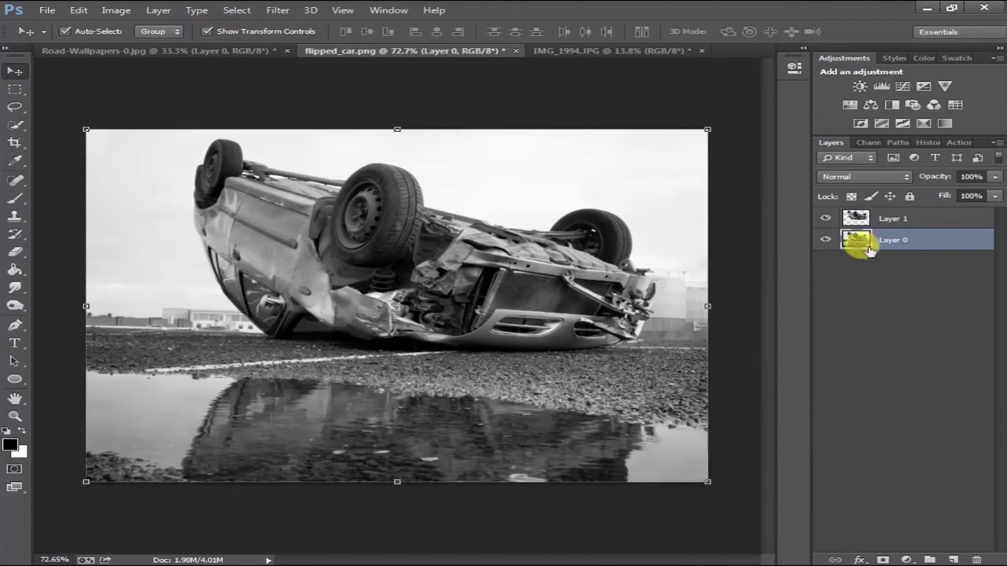
Step: Quick-select the buildings left of the car, excluding the car, and copy them to Layer 2
{"action": "scroll", "coordinate": [114, 320], "scroll_direction": "up", "scroll_amount": 2}
{"action": "scroll", "coordinate": [265, 355], "scroll_direction": "up", "scroll_amount": 1}
{"action": "key", "text": "w"}
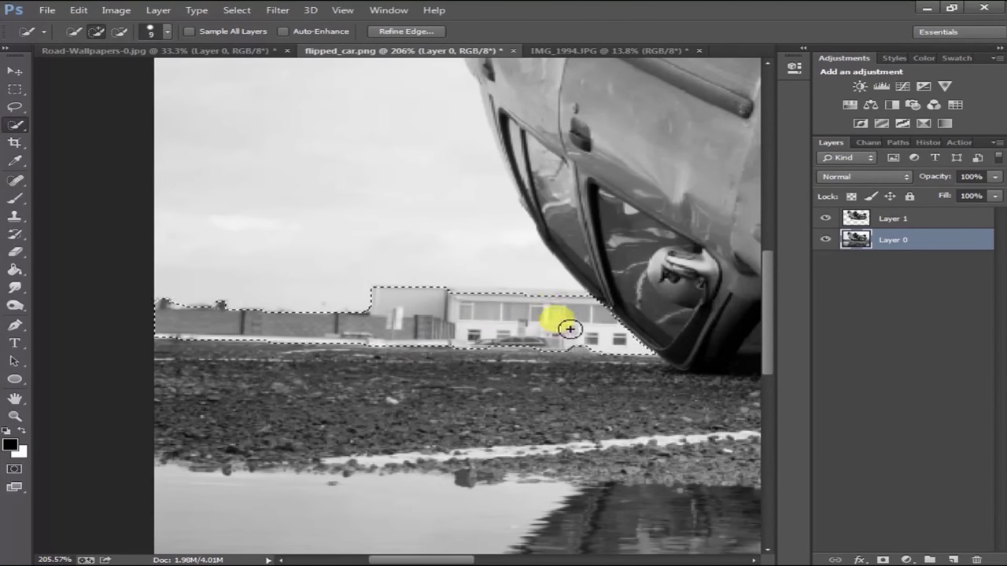
{"action": "left_click", "coordinate": [539, 262], "text": "alt"}
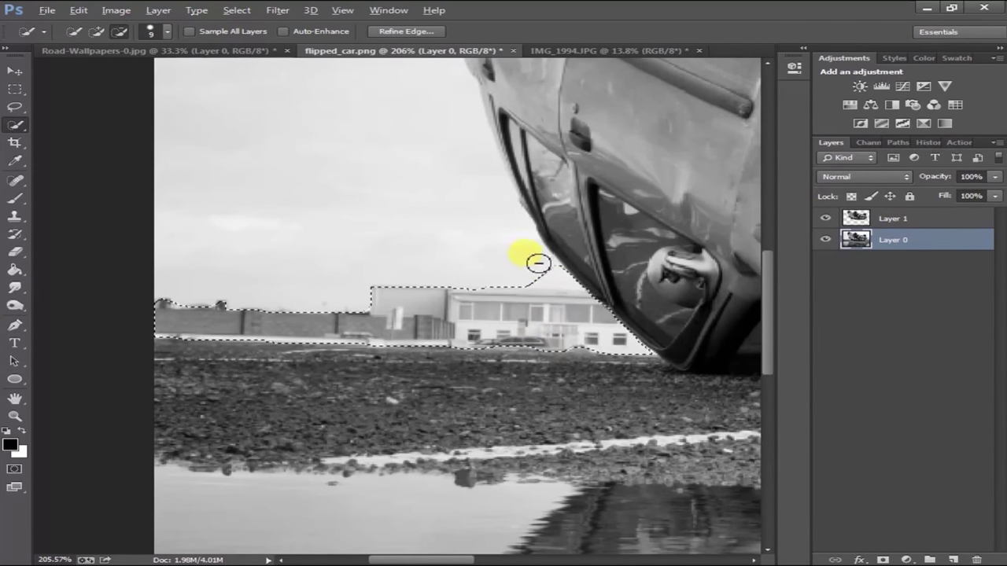
{"action": "scroll", "coordinate": [183, 301], "scroll_direction": "down", "scroll_amount": 2}
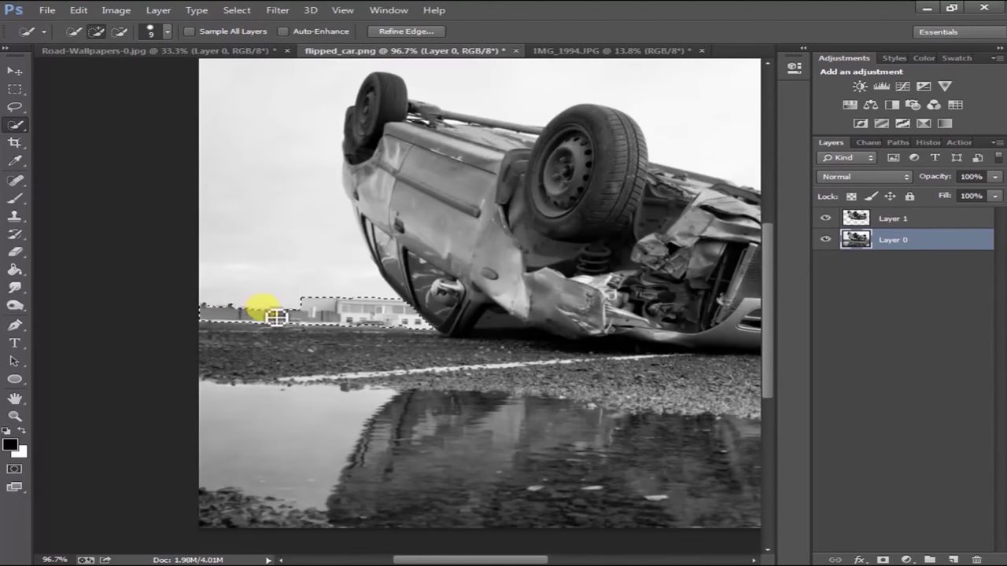
{"action": "key", "text": "ctrl+j"}
Step: From Layer 0, select the buildings right of the car, minus its front, and copy them to Layer 3
{"action": "scroll", "coordinate": [283, 312], "scroll_direction": "down", "scroll_amount": 1}
{"action": "scroll", "coordinate": [577, 460], "scroll_direction": "up", "scroll_amount": 2}
{"action": "scroll", "coordinate": [456, 343], "scroll_direction": "up", "scroll_amount": 1}
{"action": "scroll", "coordinate": [472, 287], "scroll_direction": "up", "scroll_amount": 1}
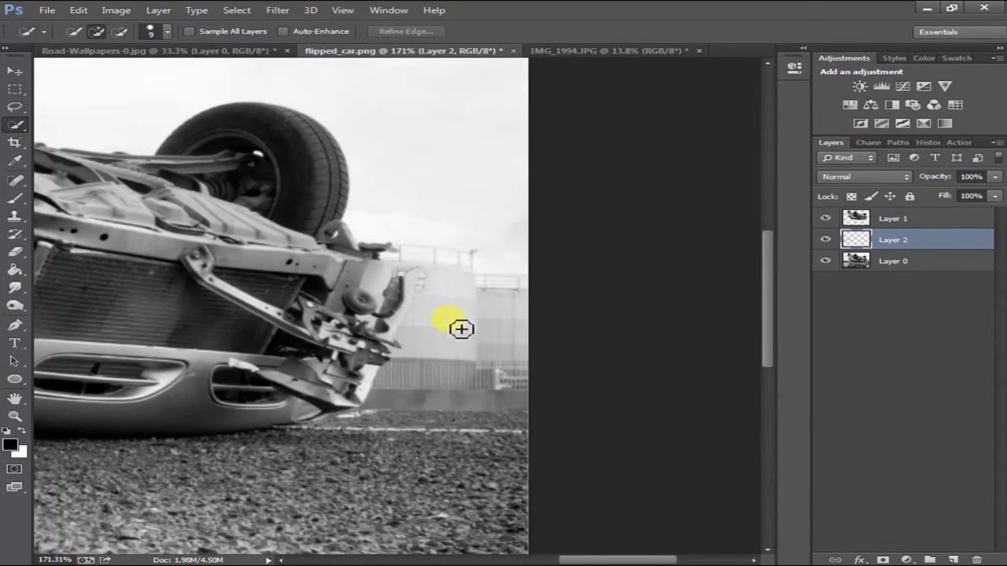
{"action": "key", "text": "alt+bracketleft"}
{"action": "left_click_drag", "start_coordinate": [679, 272], "coordinate": [459, 280]}
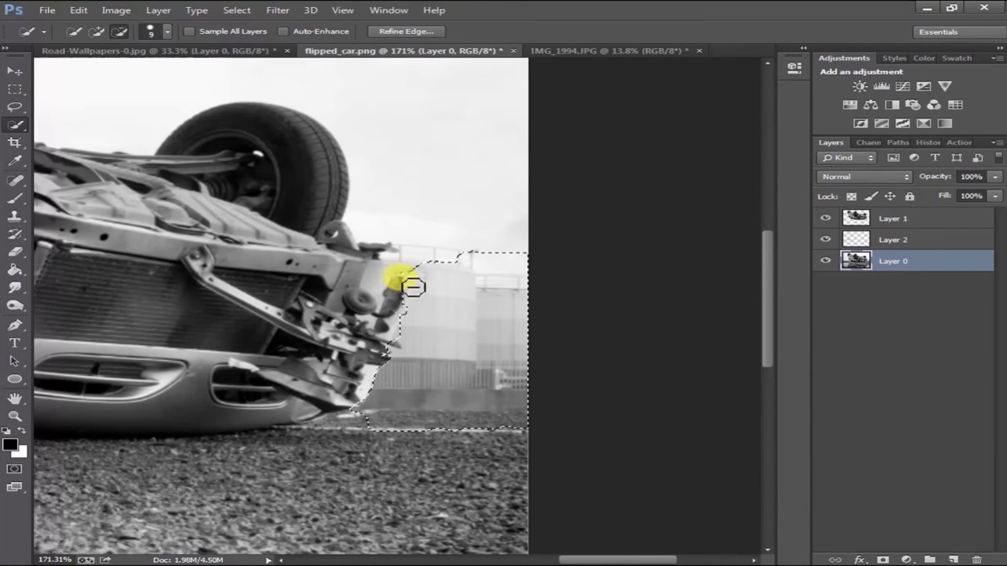
{"action": "left_click_drag", "start_coordinate": [463, 291], "coordinate": [516, 284]}
{"action": "scroll", "coordinate": [516, 284], "scroll_direction": "down", "scroll_amount": 1}
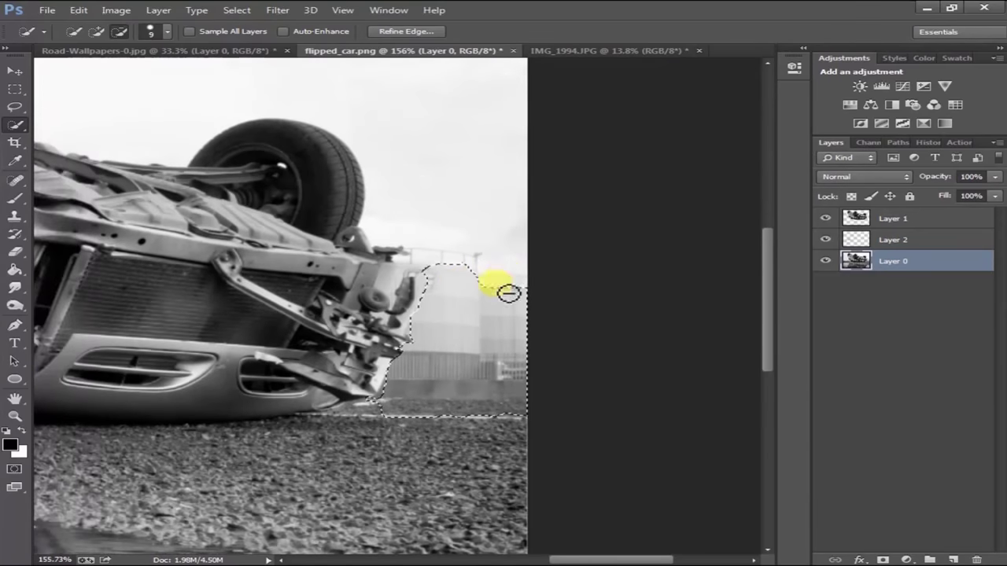
{"action": "scroll", "coordinate": [391, 422], "scroll_direction": "down", "scroll_amount": 2}
{"action": "scroll", "coordinate": [483, 292], "scroll_direction": "down", "scroll_amount": 2}
{"action": "key", "text": "ctrl+j"}
Step: Make the left building strip layer active and begin transforming it
{"action": "key", "text": "v"}
{"action": "key", "text": "alt+bracketright"}
{"action": "key", "text": "ctrl+t"}
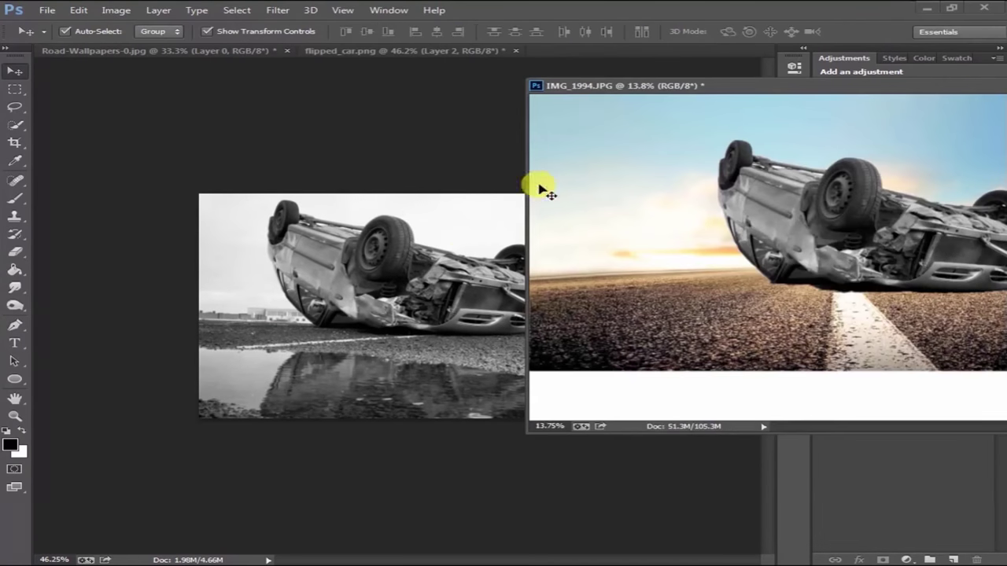
Step: Enlarge the building strip to 400% in IMG_1994.JPG
{"action": "left_click_drag", "start_coordinate": [629, 49], "coordinate": [540, 184]}
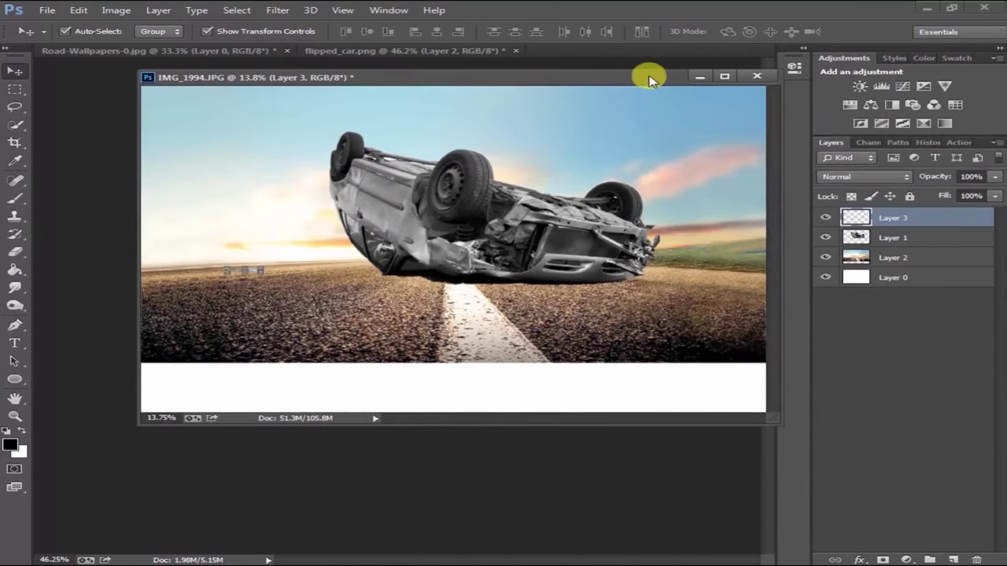
{"action": "left_click_drag", "start_coordinate": [650, 89], "coordinate": [629, 52]}
{"action": "scroll", "coordinate": [209, 326], "scroll_direction": "up", "scroll_amount": 2}
{"action": "key", "text": "ctrl+t"}
{"action": "left_click_drag", "start_coordinate": [152, 324], "coordinate": [350, 272]}
{"action": "left_click", "coordinate": [878, 31]}
Step: Select the car layer and commit its transform unchanged
{"action": "scroll", "coordinate": [412, 180], "scroll_direction": "down", "scroll_amount": 2}
{"action": "scroll", "coordinate": [349, 270], "scroll_direction": "down", "scroll_amount": 2}
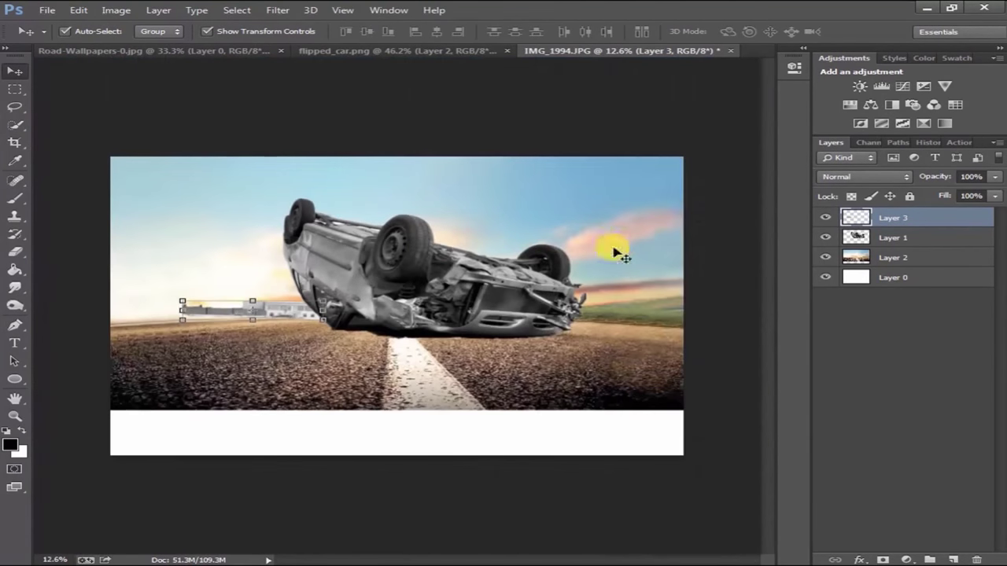
{"action": "left_click", "coordinate": [494, 285]}
{"action": "key", "text": "ctrl+t"}
{"action": "key", "text": "Return"}
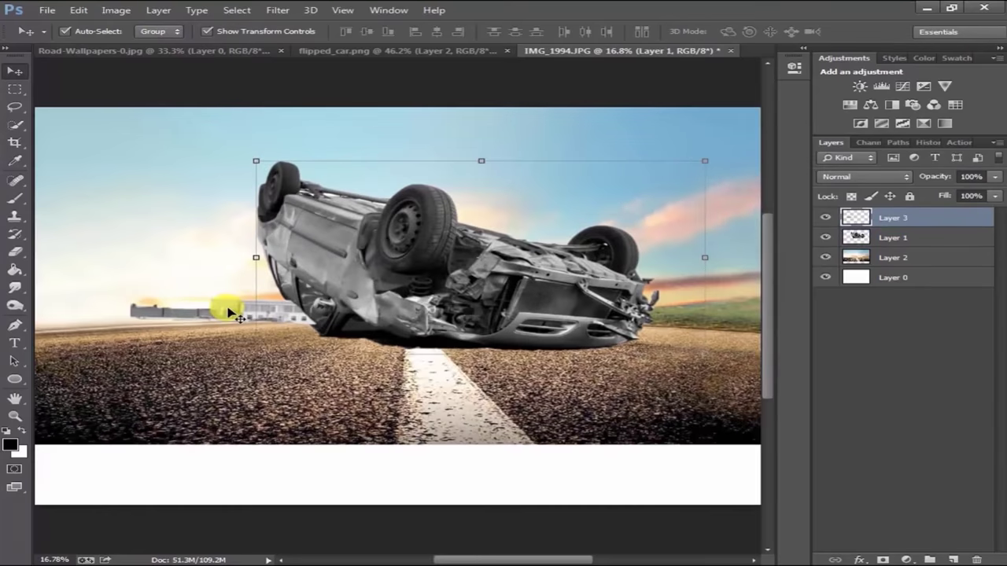
Step: Narrow the road background by squeezing in its left and right sides
{"action": "left_click", "coordinate": [490, 169]}
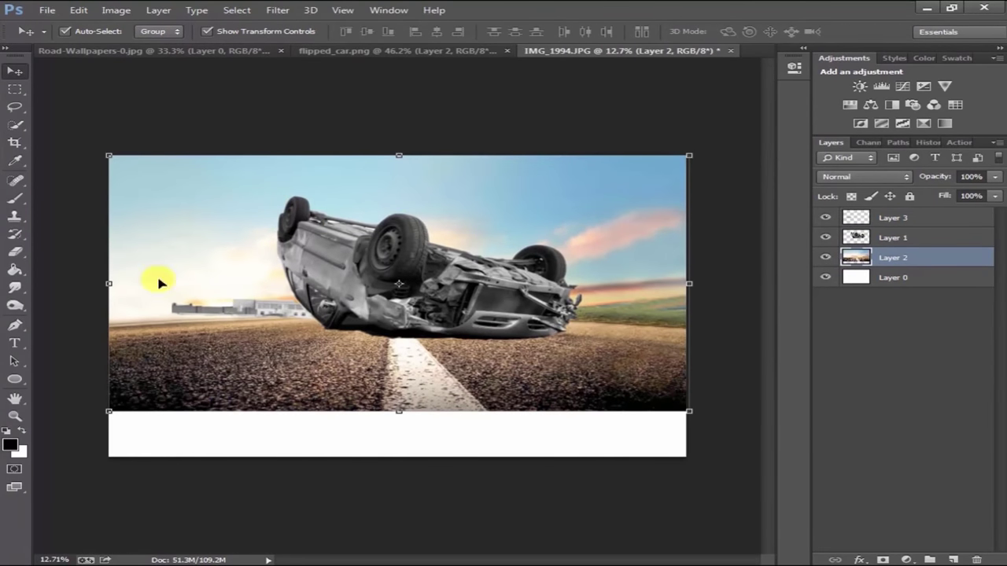
{"action": "left_click_drag", "start_coordinate": [108, 156], "coordinate": [172, 156]}
{"action": "left_click_drag", "start_coordinate": [689, 283], "coordinate": [659, 283]}
{"action": "mouse_move", "coordinate": [172, 283]}
{"action": "left_mouse_down"}
{"action": "mouse_move", "coordinate": [192, 283]}
{"action": "mouse_move", "coordinate": [206, 311]}
{"action": "left_mouse_up"}
{"action": "key", "text": "Return"}
{"action": "left_click", "coordinate": [162, 303]}
{"action": "key", "text": "ctrl+t"}
Step: Pull the crop box's left and right edges in to the image
{"action": "left_click", "coordinate": [14, 144]}
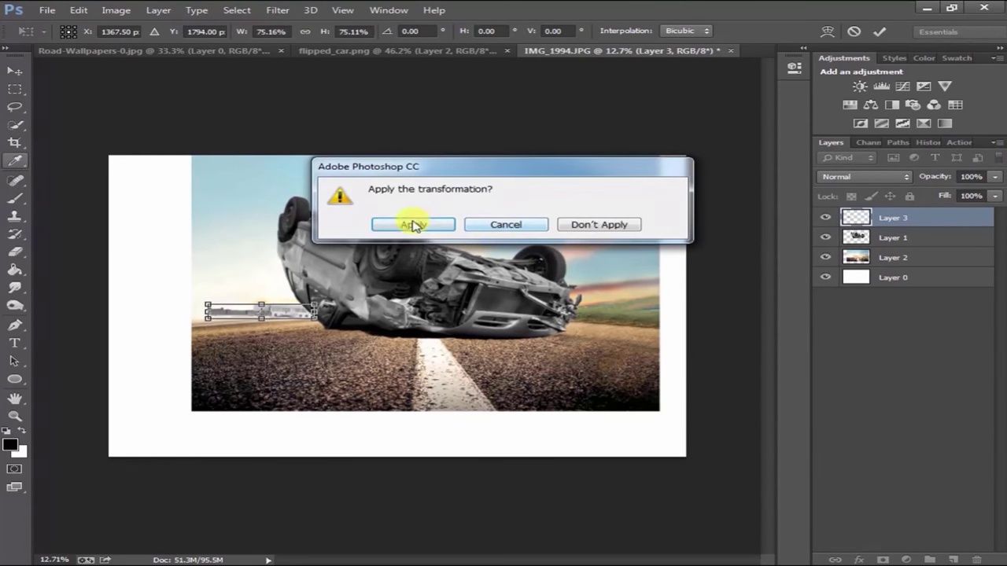
{"action": "left_click", "coordinate": [411, 223]}
{"action": "left_click_drag", "start_coordinate": [110, 307], "coordinate": [148, 309]}
{"action": "left_click_drag", "start_coordinate": [643, 306], "coordinate": [636, 292]}
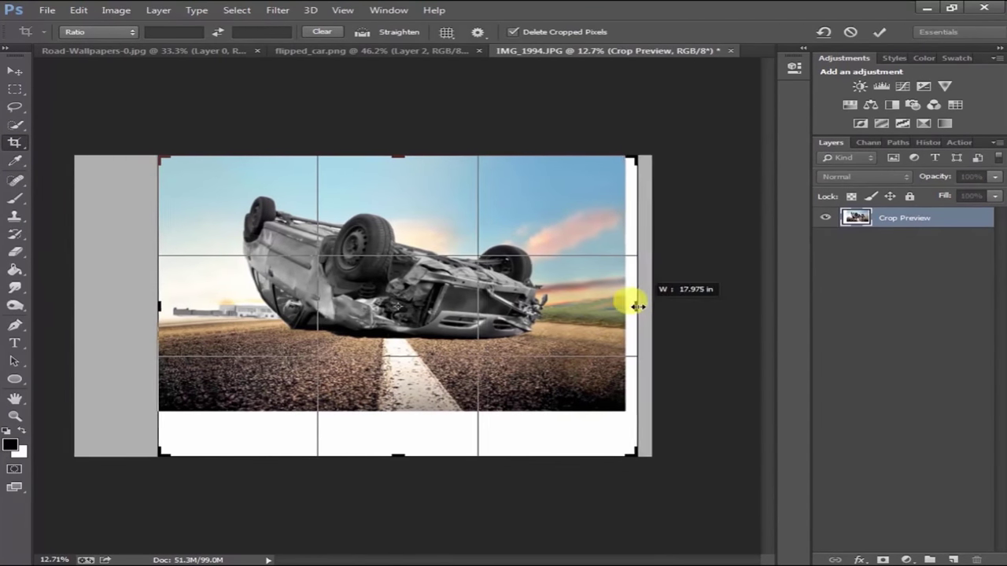
Step: Confirm the crop and stretch the building strip wider and taller
{"action": "left_click", "coordinate": [879, 32]}
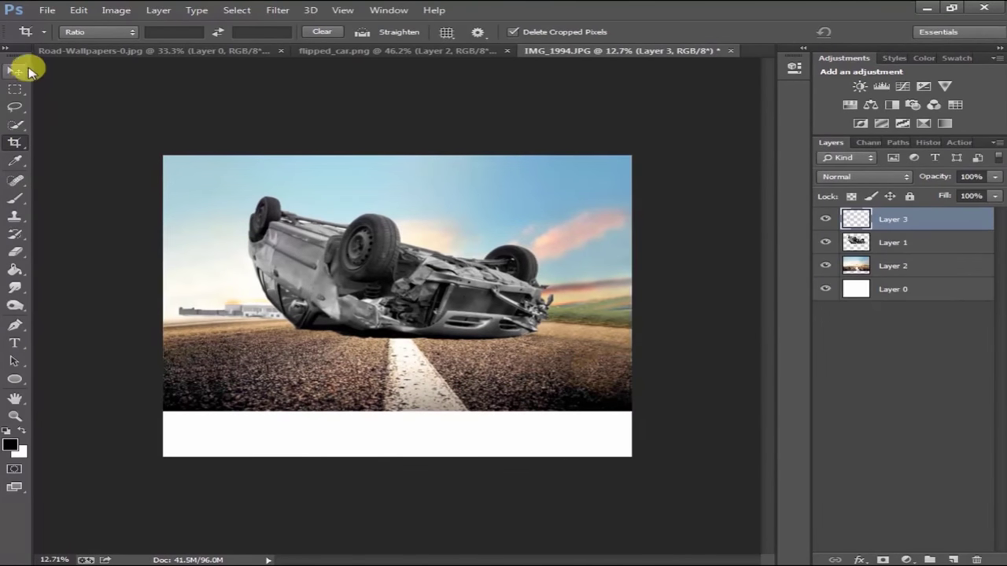
{"action": "left_click", "coordinate": [14, 71]}
{"action": "left_click", "coordinate": [218, 259]}
{"action": "scroll", "coordinate": [236, 348], "scroll_direction": "up", "scroll_amount": 2}
{"action": "left_click", "coordinate": [389, 324]}
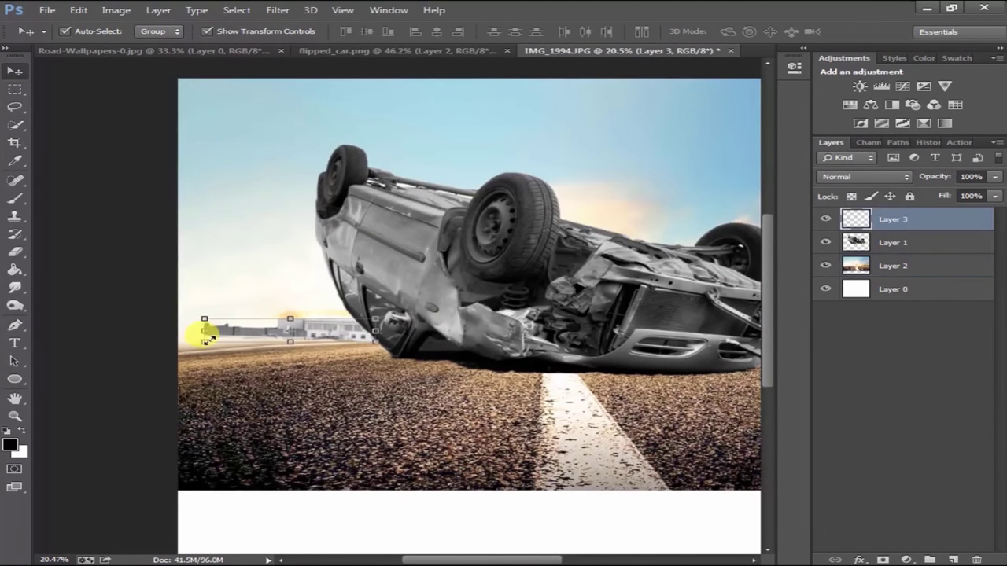
{"action": "key", "text": "ctrl+t"}
{"action": "left_click_drag", "start_coordinate": [203, 330], "coordinate": [178, 333]}
{"action": "left_click", "coordinate": [878, 31]}
Step: Tilt the building strip to match the horizon and stretch it further left
{"action": "scroll", "coordinate": [322, 318], "scroll_direction": "up", "scroll_amount": 2}
{"action": "key", "text": "ctrl+t"}
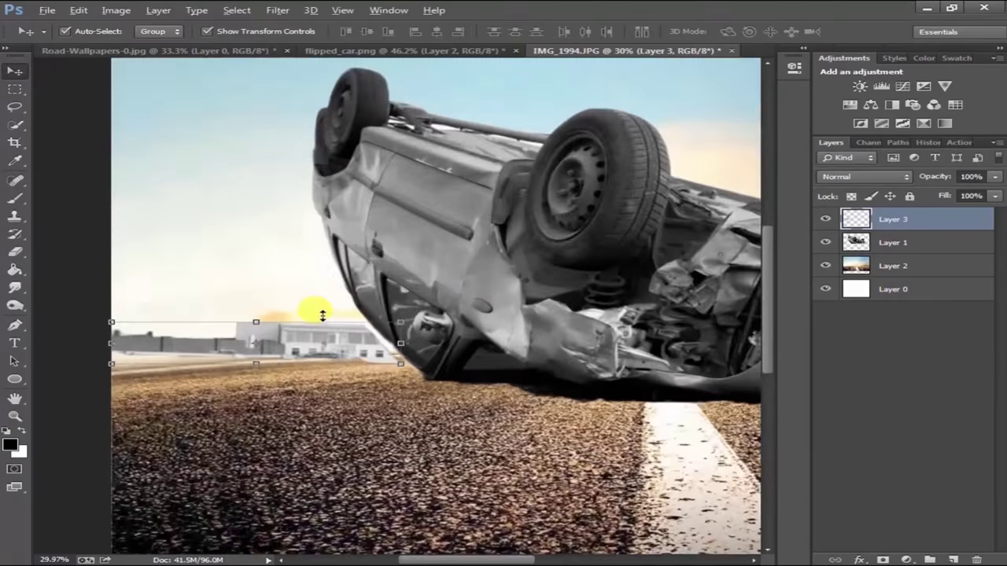
{"action": "left_click_drag", "start_coordinate": [405, 310], "coordinate": [404, 299]}
{"action": "left_click_drag", "start_coordinate": [352, 334], "coordinate": [355, 338]}
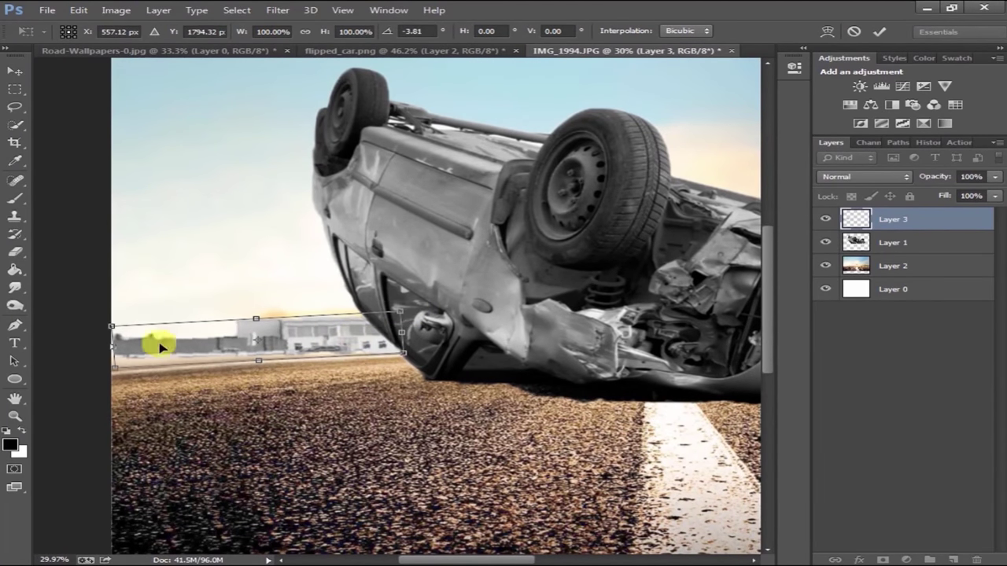
{"action": "left_click_drag", "start_coordinate": [113, 346], "coordinate": [99, 346]}
{"action": "left_click", "coordinate": [879, 31]}
Step: Reposition the overturned car on the road
{"action": "left_click", "coordinate": [893, 266]}
{"action": "scroll", "coordinate": [618, 231], "scroll_direction": "down", "scroll_amount": 2}
{"action": "scroll", "coordinate": [684, 260], "scroll_direction": "down", "scroll_amount": 2}
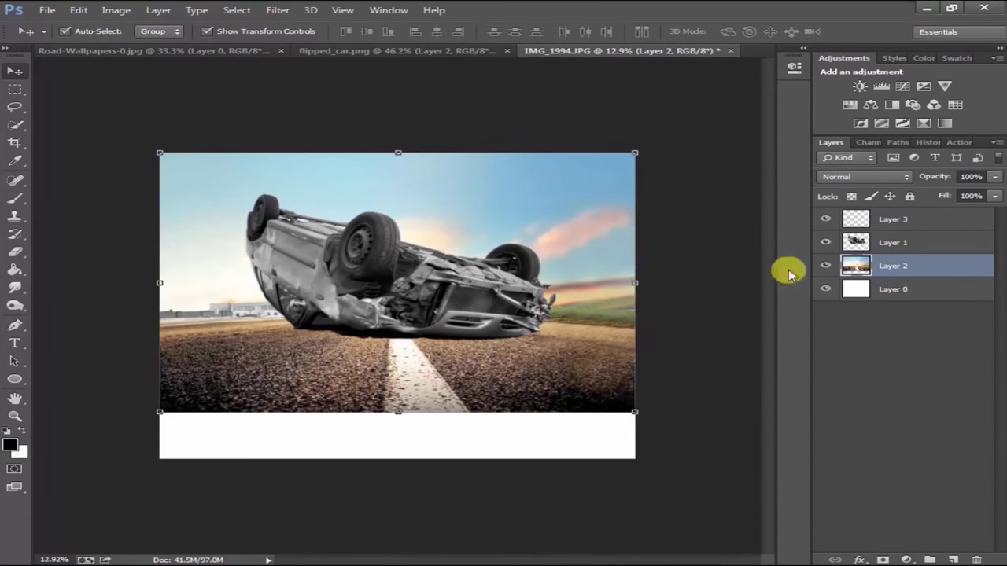
{"action": "left_click_drag", "start_coordinate": [534, 314], "coordinate": [469, 277]}
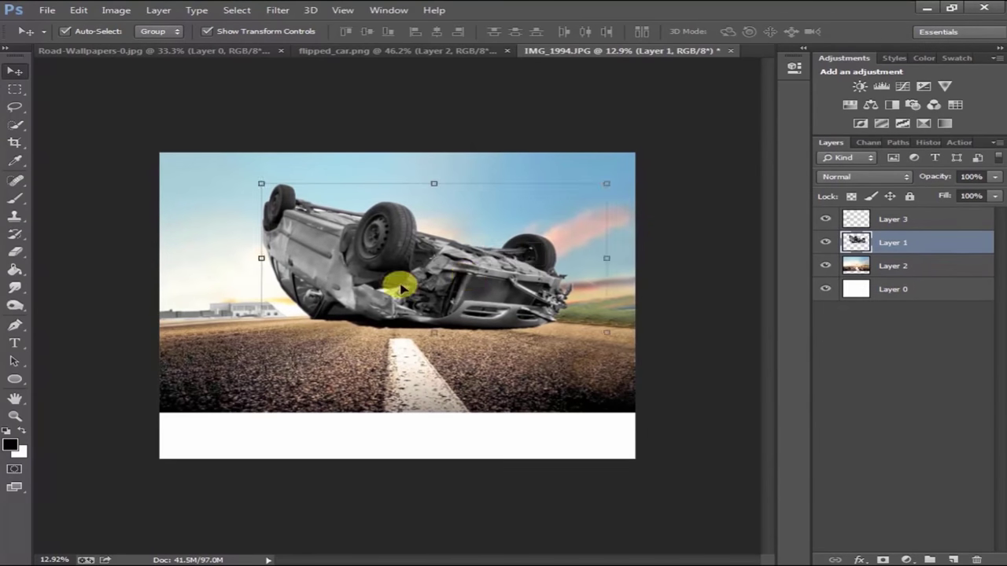
{"action": "scroll", "coordinate": [146, 321], "scroll_direction": "up", "scroll_amount": 2}
Step: Widen the building strip toward the car and place it behind the car layer
{"action": "left_click", "coordinate": [321, 352]}
{"action": "key", "text": "ctrl+t"}
{"action": "left_click_drag", "start_coordinate": [318, 361], "coordinate": [354, 360]}
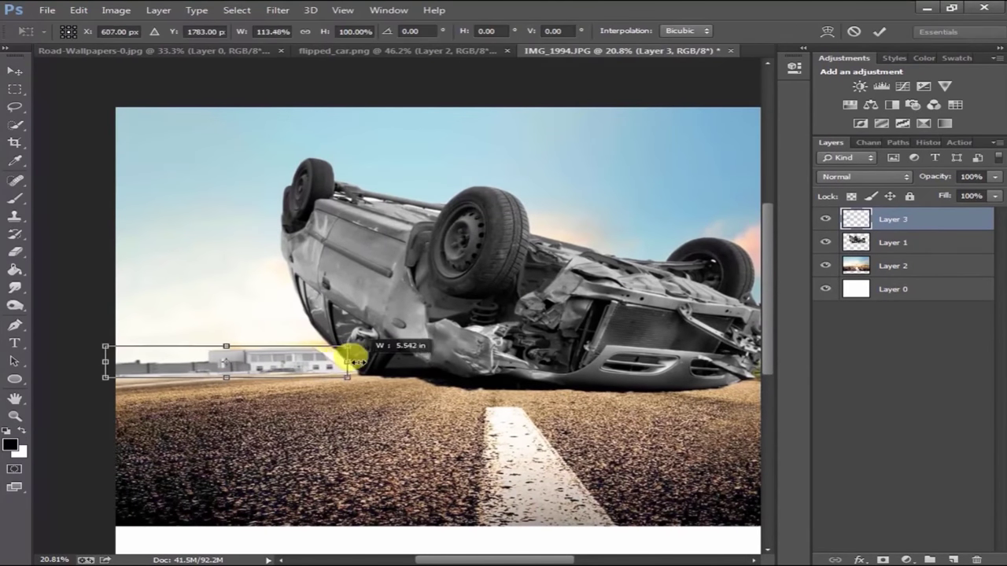
{"action": "key", "text": "Return"}
{"action": "left_click_drag", "start_coordinate": [887, 219], "coordinate": [887, 253]}
Step: Duplicate the building strip as Layer 3 copy
{"action": "left_click", "coordinate": [618, 269]}
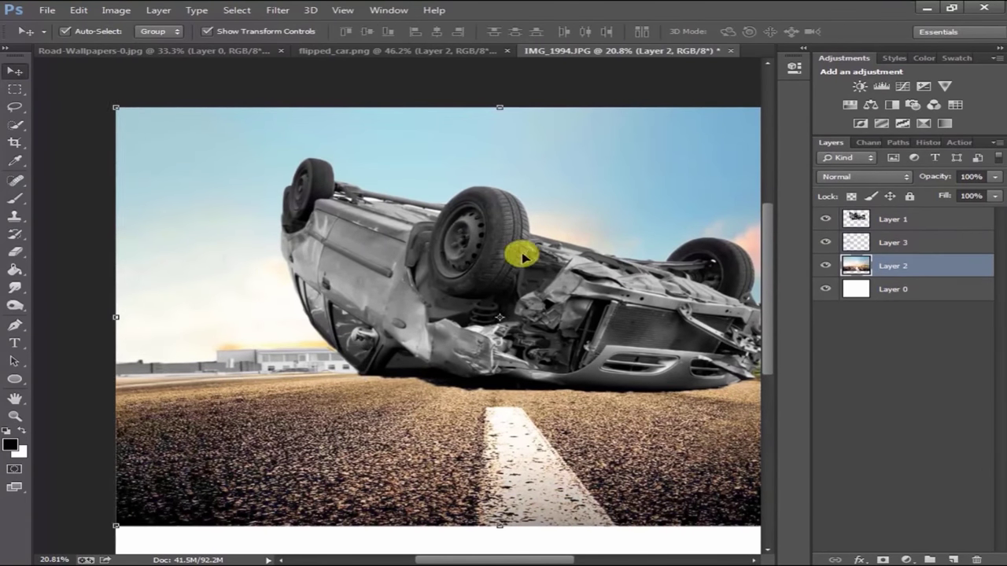
{"action": "scroll", "coordinate": [526, 264], "scroll_direction": "down", "scroll_amount": 2}
{"action": "scroll", "coordinate": [404, 274], "scroll_direction": "up", "scroll_amount": 1}
{"action": "scroll", "coordinate": [427, 280], "scroll_direction": "up", "scroll_amount": 1}
{"action": "scroll", "coordinate": [168, 322], "scroll_direction": "up", "scroll_amount": 1}
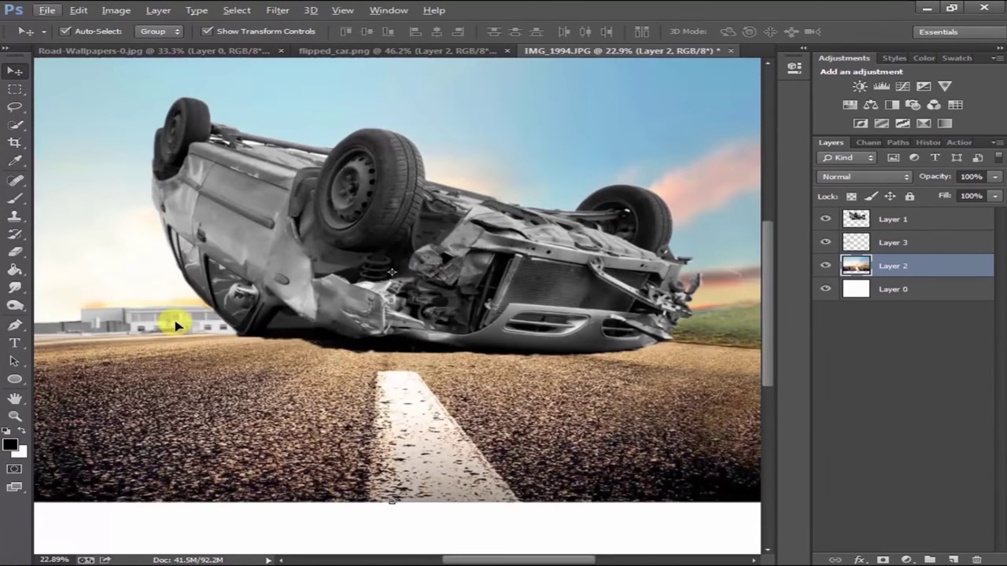
{"action": "left_click", "coordinate": [168, 321]}
{"action": "key", "text": "ctrl+j"}
Step: Move and tilt the building-strip copy so it sits level along the right horizon
{"action": "scroll", "coordinate": [236, 313], "scroll_direction": "down", "scroll_amount": 2}
{"action": "left_click_drag", "start_coordinate": [612, 296], "coordinate": [636, 315]}
{"action": "scroll", "coordinate": [644, 307], "scroll_direction": "up", "scroll_amount": 1}
{"action": "scroll", "coordinate": [435, 272], "scroll_direction": "up", "scroll_amount": 1}
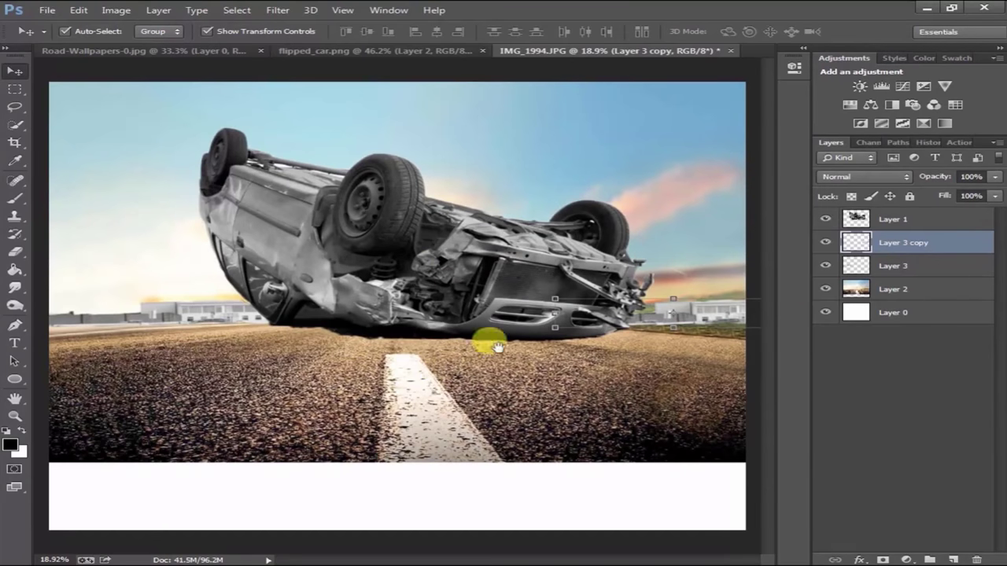
{"action": "left_click", "coordinate": [649, 292]}
{"action": "scroll", "coordinate": [647, 314], "scroll_direction": "down", "scroll_amount": 1}
{"action": "scroll", "coordinate": [647, 338], "scroll_direction": "up", "scroll_amount": 3}
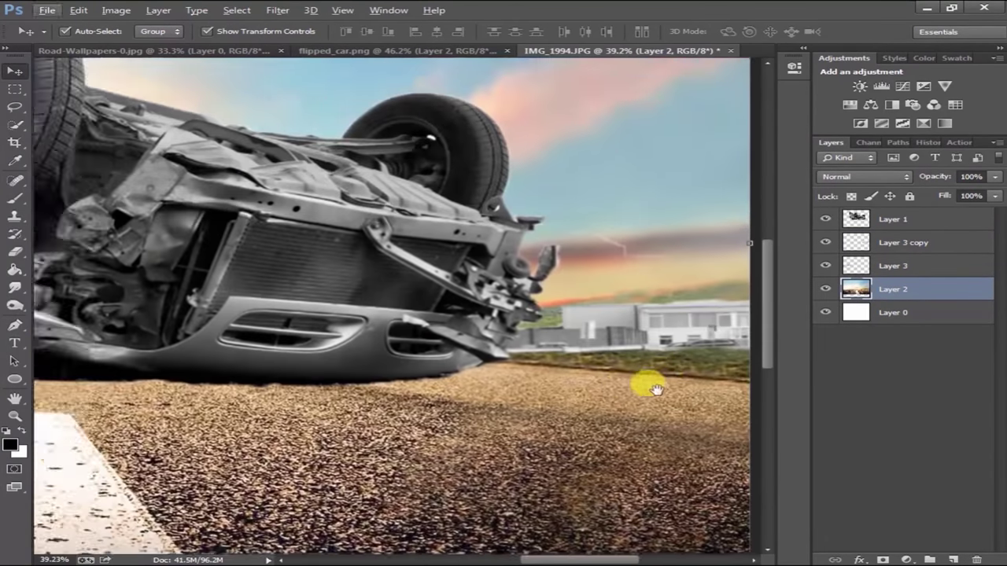
{"action": "scroll", "coordinate": [460, 401], "scroll_direction": "up", "scroll_amount": 1}
{"action": "mouse_move", "coordinate": [530, 329]}
{"action": "left_mouse_down"}
{"action": "mouse_move", "coordinate": [533, 344]}
{"action": "mouse_move", "coordinate": [688, 303]}
{"action": "mouse_move", "coordinate": [550, 348]}
{"action": "left_mouse_up"}
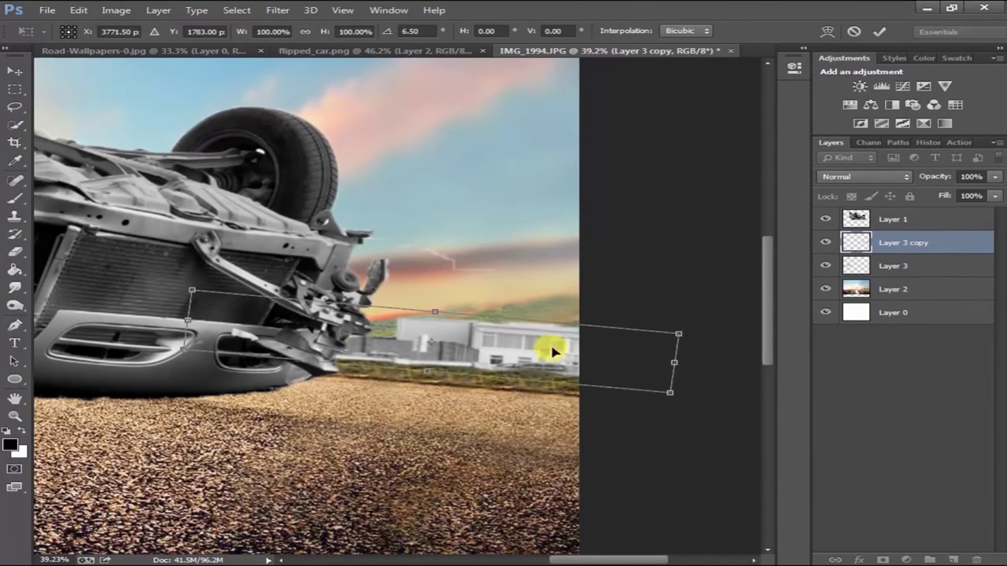
{"action": "left_click_drag", "start_coordinate": [692, 306], "coordinate": [564, 324]}
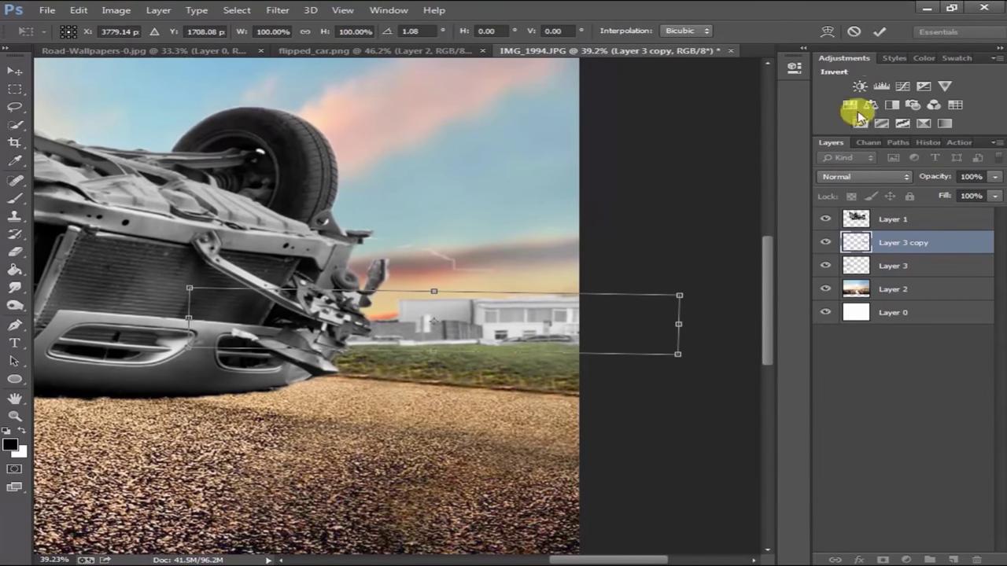
{"action": "key", "text": "Return"}
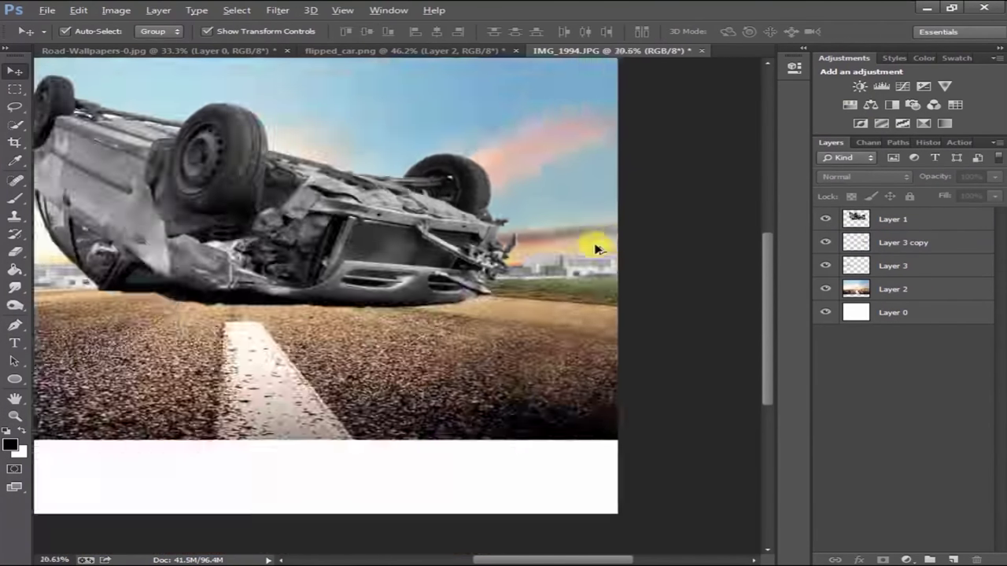
Step: Reposition the overturned car and scale it down slightly
{"action": "scroll", "coordinate": [582, 291], "scroll_direction": "down", "scroll_amount": 2}
{"action": "scroll", "coordinate": [562, 332], "scroll_direction": "up", "scroll_amount": 1}
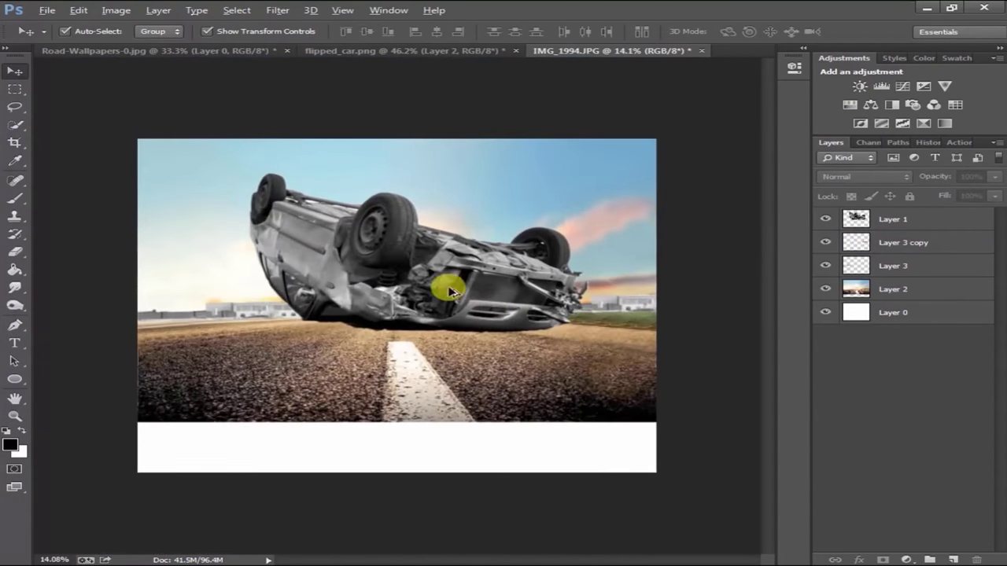
{"action": "scroll", "coordinate": [449, 309], "scroll_direction": "up", "scroll_amount": 2}
{"action": "scroll", "coordinate": [288, 315], "scroll_direction": "up", "scroll_amount": 1}
{"action": "left_click_drag", "start_coordinate": [284, 331], "coordinate": [411, 288]}
{"action": "scroll", "coordinate": [456, 306], "scroll_direction": "down", "scroll_amount": 3}
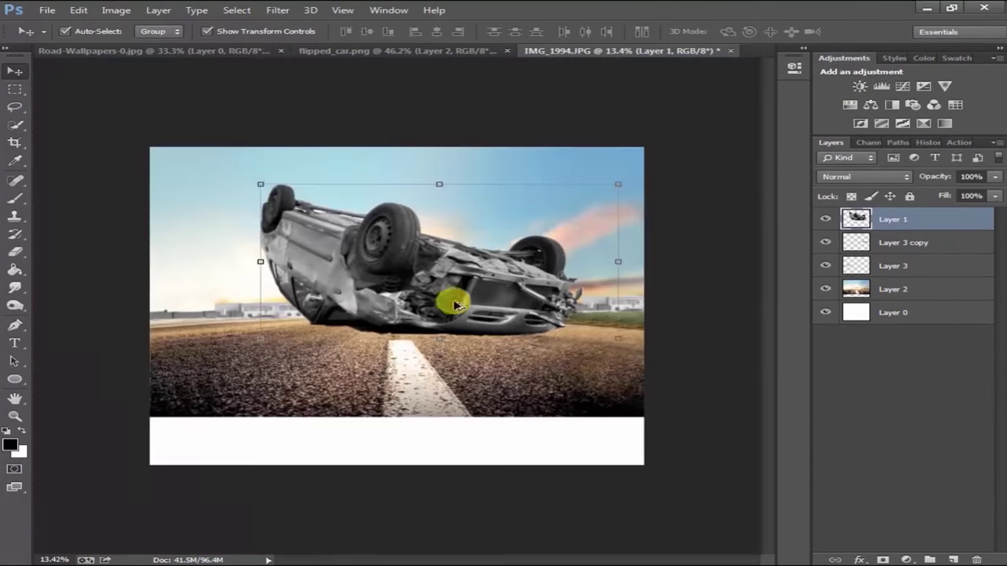
{"action": "left_click_drag", "start_coordinate": [261, 181], "coordinate": [264, 191]}
{"action": "key", "text": "Return"}
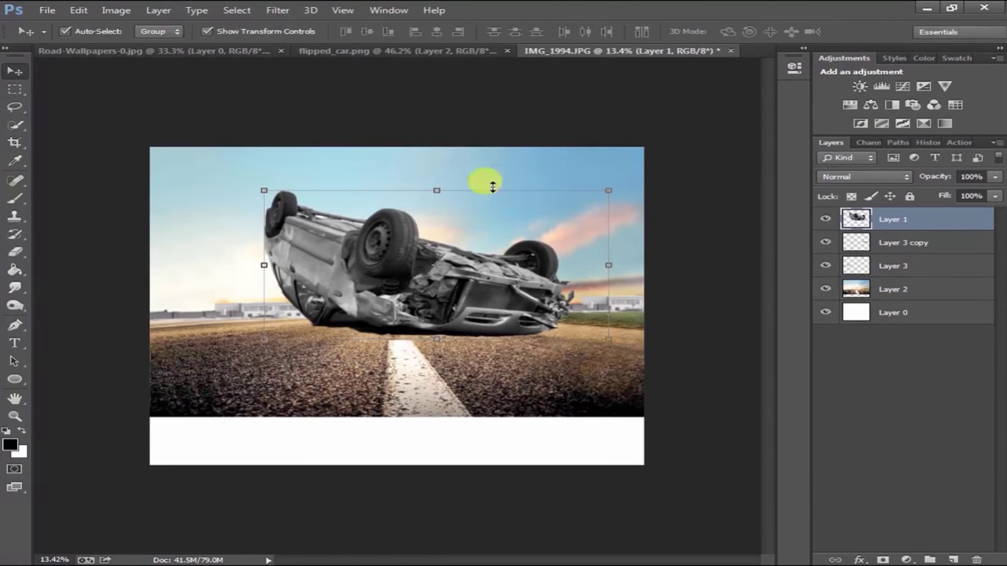
Step: Paint a Quick Selection over the car's grey side panels and door
{"action": "left_click", "coordinate": [14, 124]}
{"action": "scroll", "coordinate": [254, 252], "scroll_direction": "up", "scroll_amount": 3}
{"action": "scroll", "coordinate": [259, 227], "scroll_direction": "up", "scroll_amount": 1}
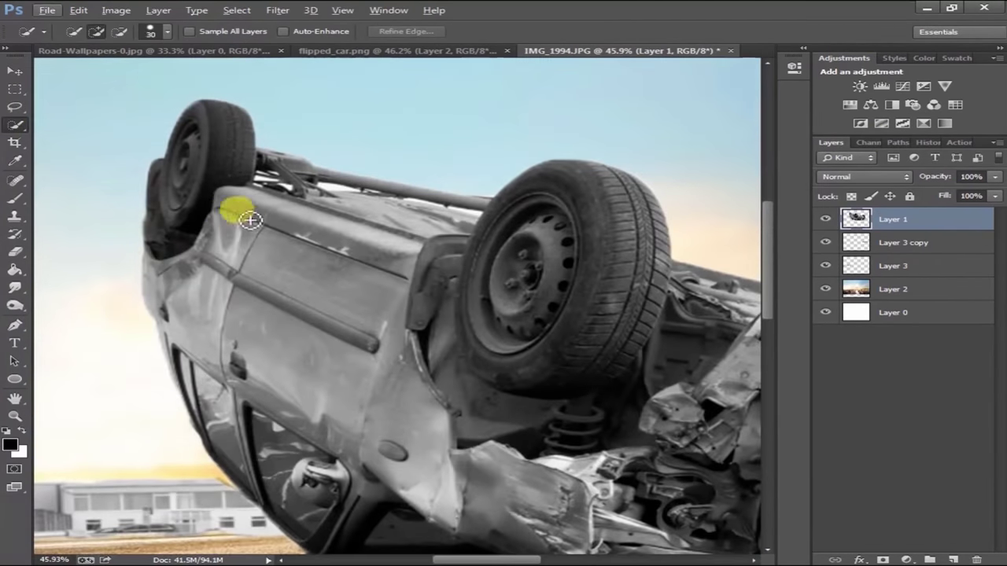
{"action": "scroll", "coordinate": [260, 256], "scroll_direction": "down", "scroll_amount": 1}
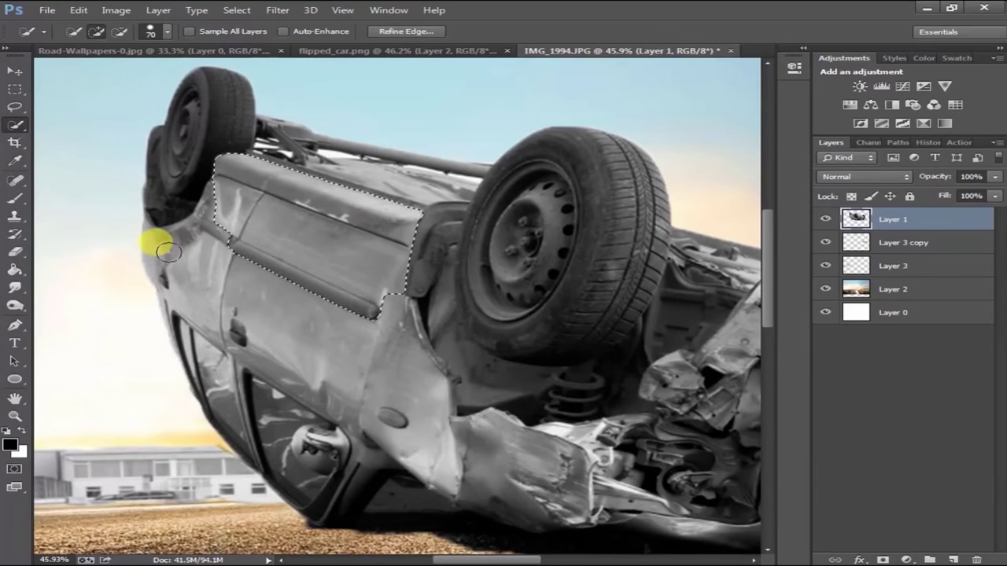
{"action": "scroll", "coordinate": [187, 242], "scroll_direction": "down", "scroll_amount": 1}
{"action": "left_click_drag", "start_coordinate": [241, 228], "coordinate": [391, 341]}
{"action": "scroll", "coordinate": [391, 341], "scroll_direction": "down", "scroll_amount": 2}
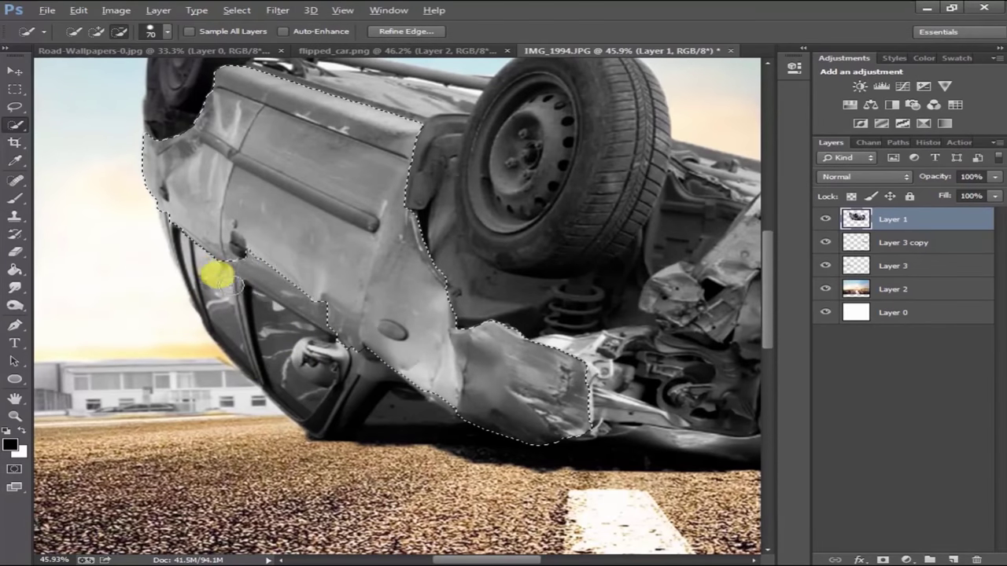
{"action": "scroll", "coordinate": [218, 275], "scroll_direction": "up", "scroll_amount": 2}
{"action": "scroll", "coordinate": [236, 220], "scroll_direction": "up", "scroll_amount": 1}
{"action": "scroll", "coordinate": [192, 163], "scroll_direction": "up", "scroll_amount": 2}
Step: With a smaller brush, add the door trim strip and refine the selection near the front corner
{"action": "key", "text": "bracketleft"}
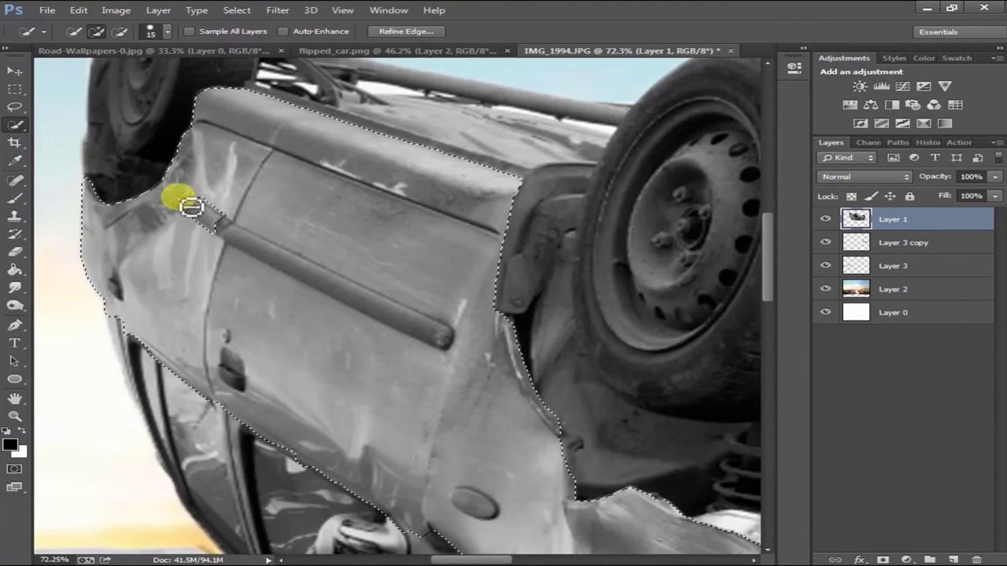
{"action": "mouse_move", "coordinate": [262, 251]}
{"action": "left_mouse_down"}
{"action": "mouse_move", "coordinate": [376, 292]}
{"action": "mouse_move", "coordinate": [418, 323]}
{"action": "left_mouse_up"}
{"action": "mouse_move", "coordinate": [182, 214]}
{"action": "left_mouse_down"}
{"action": "mouse_move", "coordinate": [175, 157]}
{"action": "mouse_move", "coordinate": [162, 214]}
{"action": "mouse_move", "coordinate": [220, 259]}
{"action": "mouse_move", "coordinate": [184, 209]}
{"action": "mouse_move", "coordinate": [224, 177]}
{"action": "mouse_move", "coordinate": [232, 193]}
{"action": "mouse_move", "coordinate": [236, 162]}
{"action": "mouse_move", "coordinate": [288, 181]}
{"action": "left_mouse_up"}
{"action": "scroll", "coordinate": [184, 209], "scroll_direction": "down", "scroll_amount": 2}
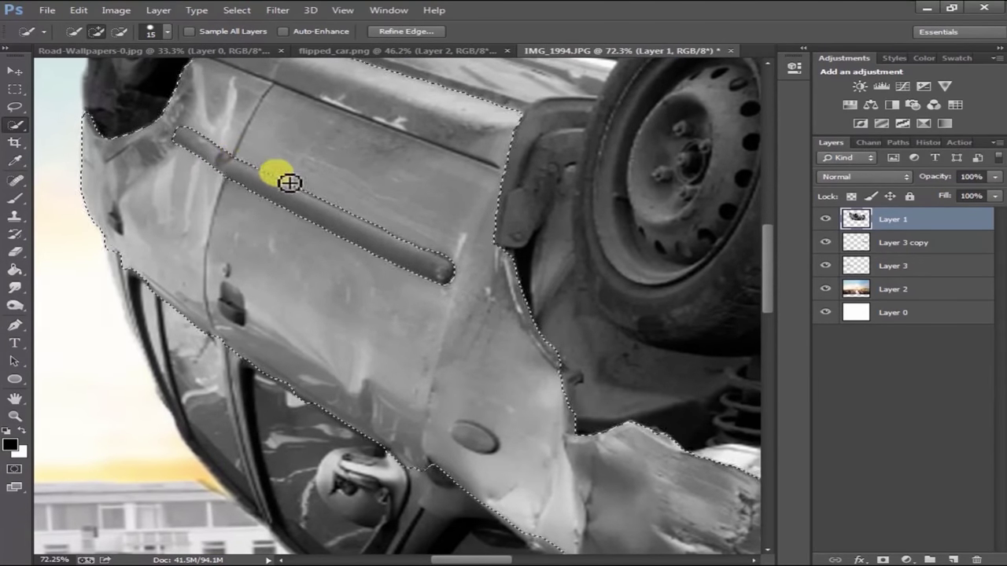
{"action": "scroll", "coordinate": [254, 255], "scroll_direction": "up", "scroll_amount": 2}
{"action": "scroll", "coordinate": [152, 193], "scroll_direction": "down", "scroll_amount": 3}
{"action": "scroll", "coordinate": [149, 207], "scroll_direction": "up", "scroll_amount": 2}
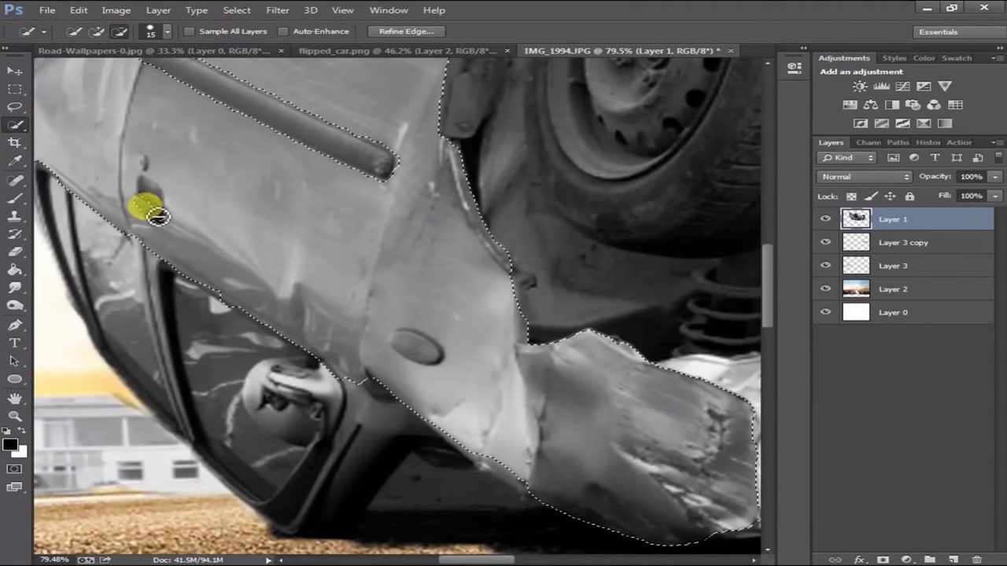
{"action": "scroll", "coordinate": [156, 214], "scroll_direction": "down", "scroll_amount": 3}
{"action": "scroll", "coordinate": [81, 158], "scroll_direction": "up", "scroll_amount": 4}
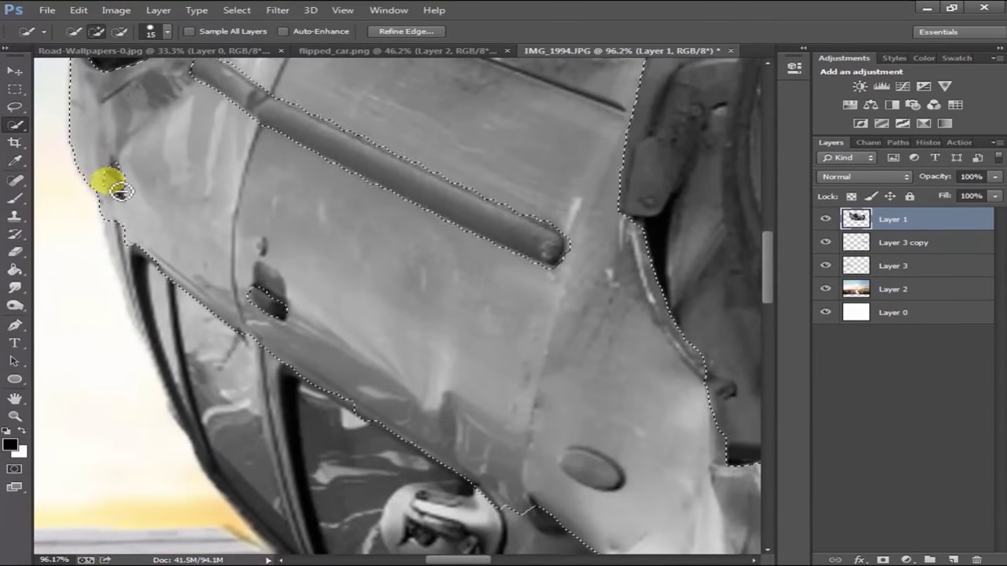
{"action": "scroll", "coordinate": [544, 360], "scroll_direction": "down", "scroll_amount": 1}
{"action": "scroll", "coordinate": [328, 386], "scroll_direction": "right", "scroll_amount": 3}
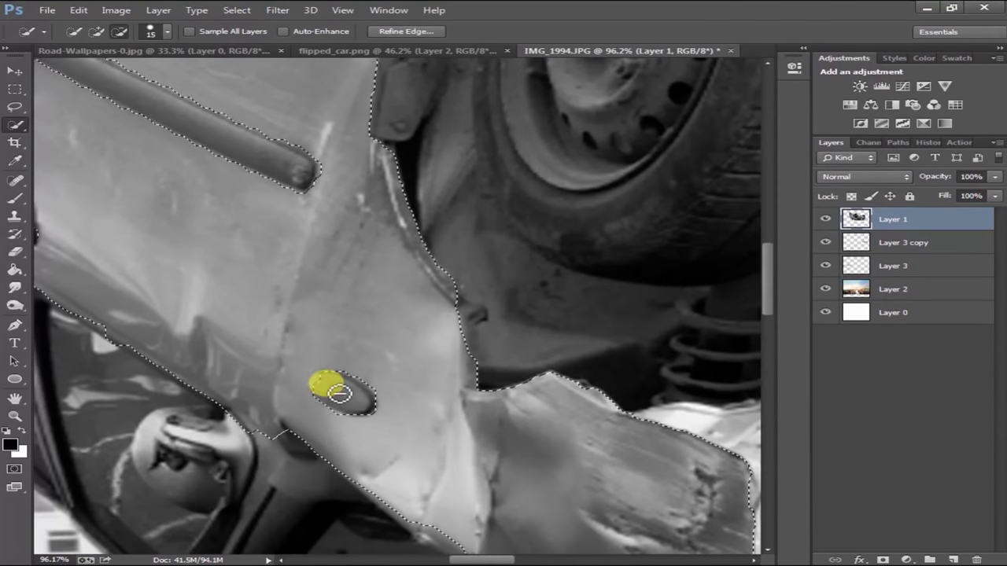
{"action": "scroll", "coordinate": [418, 386], "scroll_direction": "down", "scroll_amount": 4}
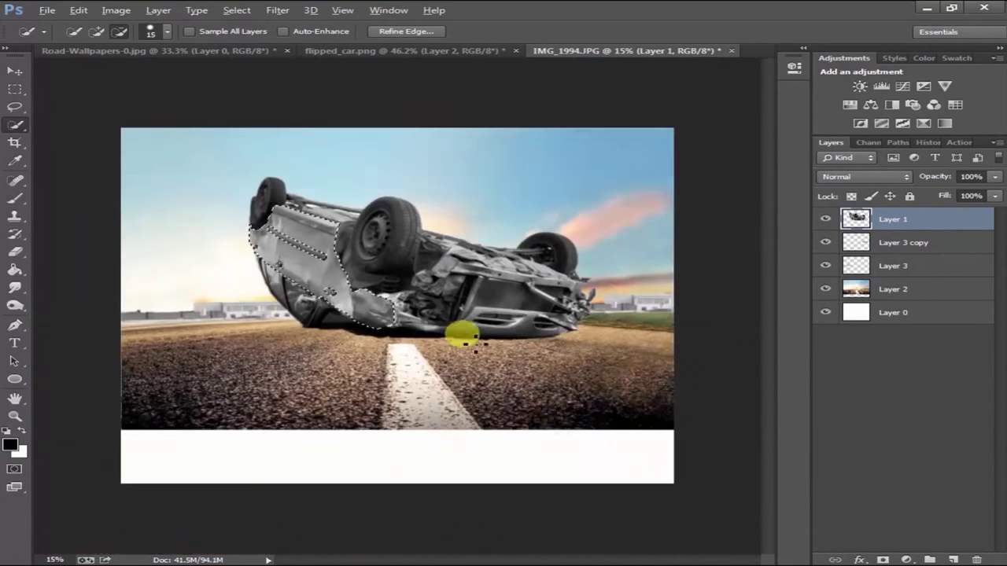
{"action": "scroll", "coordinate": [535, 427], "scroll_direction": "up", "scroll_amount": 2}
Step: Extend the selection along the front bumper to its right end
{"action": "left_click_drag", "start_coordinate": [423, 351], "coordinate": [461, 337]}
{"action": "scroll", "coordinate": [645, 296], "scroll_direction": "down", "scroll_amount": 3}
{"action": "scroll", "coordinate": [645, 296], "scroll_direction": "up", "scroll_amount": 3}
{"action": "mouse_move", "coordinate": [640, 320]}
{"action": "left_mouse_down"}
{"action": "mouse_move", "coordinate": [746, 331]}
{"action": "mouse_move", "coordinate": [638, 378]}
{"action": "left_mouse_up"}
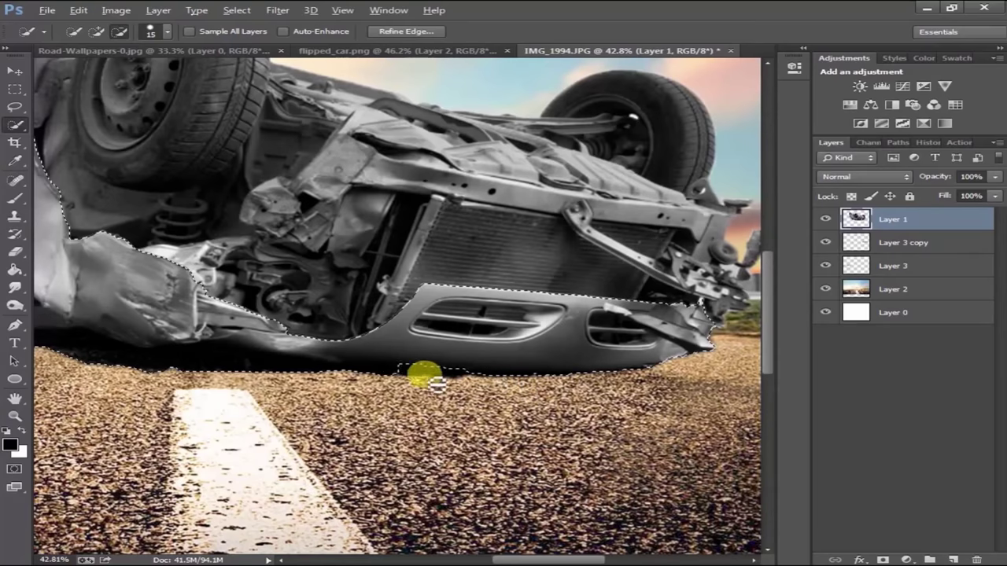
{"action": "scroll", "coordinate": [140, 363], "scroll_direction": "down", "scroll_amount": 2}
{"action": "scroll", "coordinate": [130, 317], "scroll_direction": "down", "scroll_amount": 2}
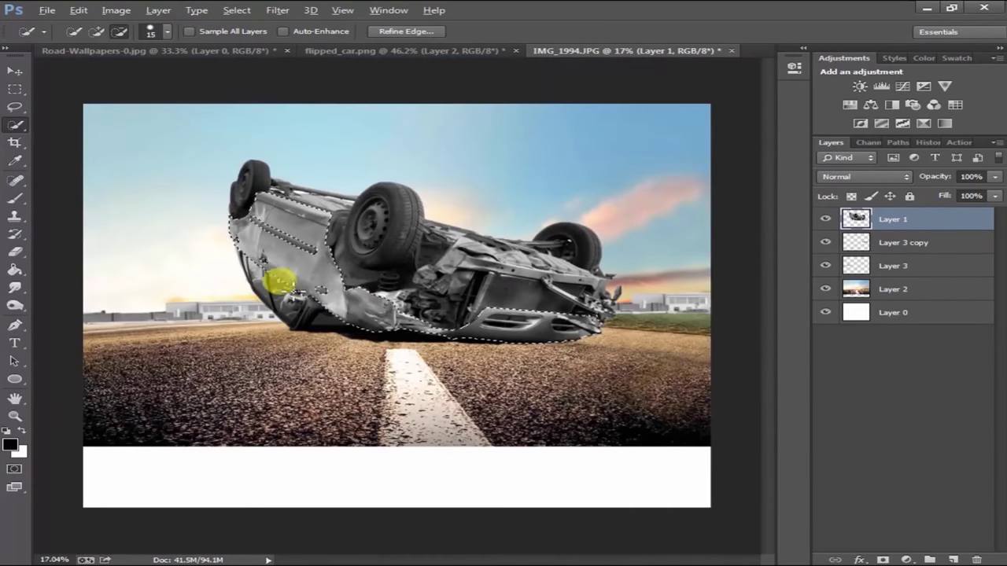
{"action": "scroll", "coordinate": [407, 316], "scroll_direction": "up", "scroll_amount": 1}
{"action": "scroll", "coordinate": [547, 326], "scroll_direction": "up", "scroll_amount": 1}
{"action": "scroll", "coordinate": [551, 326], "scroll_direction": "up", "scroll_amount": 4}
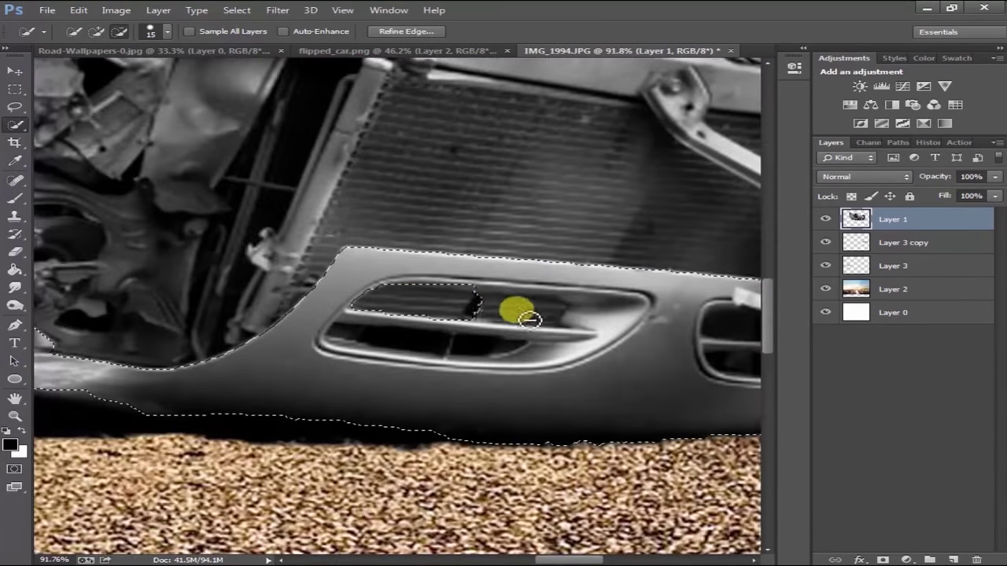
Step: Subtract the upper vent slot and the gravel below the car from the selection
{"action": "left_click_drag", "start_coordinate": [545, 314], "coordinate": [556, 293]}
{"action": "left_click_drag", "start_coordinate": [414, 283], "coordinate": [557, 288]}
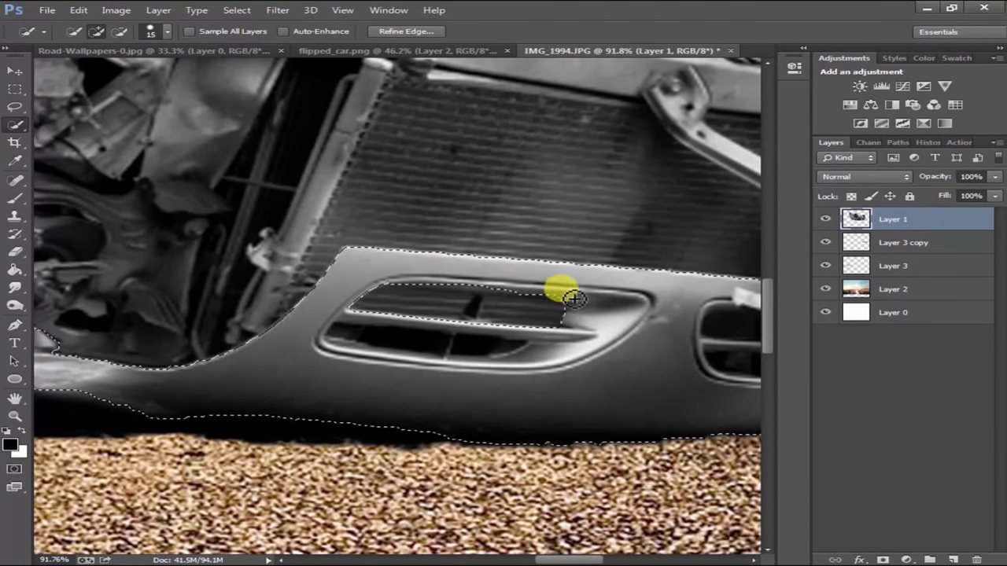
{"action": "scroll", "coordinate": [606, 308], "scroll_direction": "down", "scroll_amount": 1}
{"action": "left_click_drag", "start_coordinate": [494, 291], "coordinate": [93, 305]}
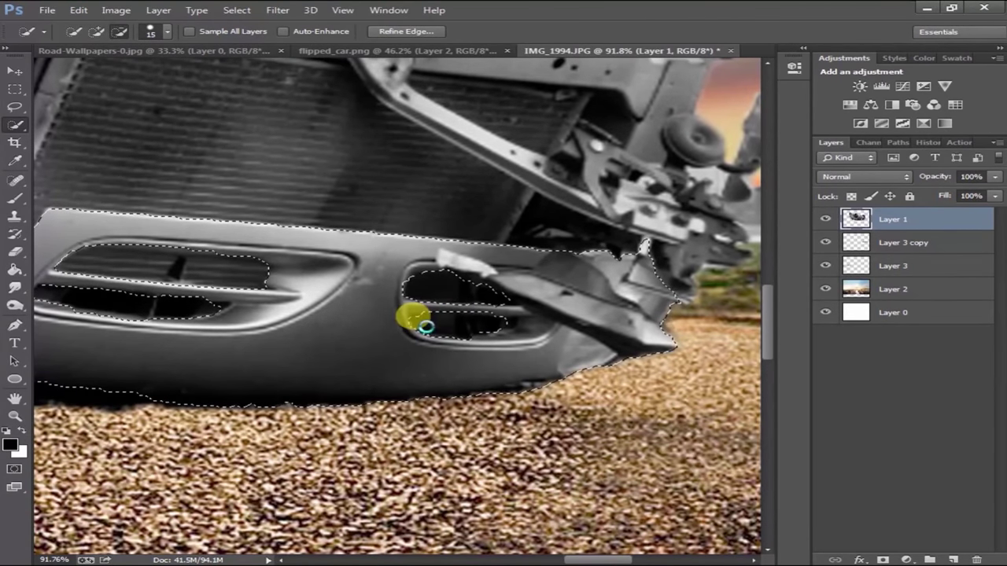
{"action": "left_click_drag", "start_coordinate": [427, 326], "coordinate": [175, 407]}
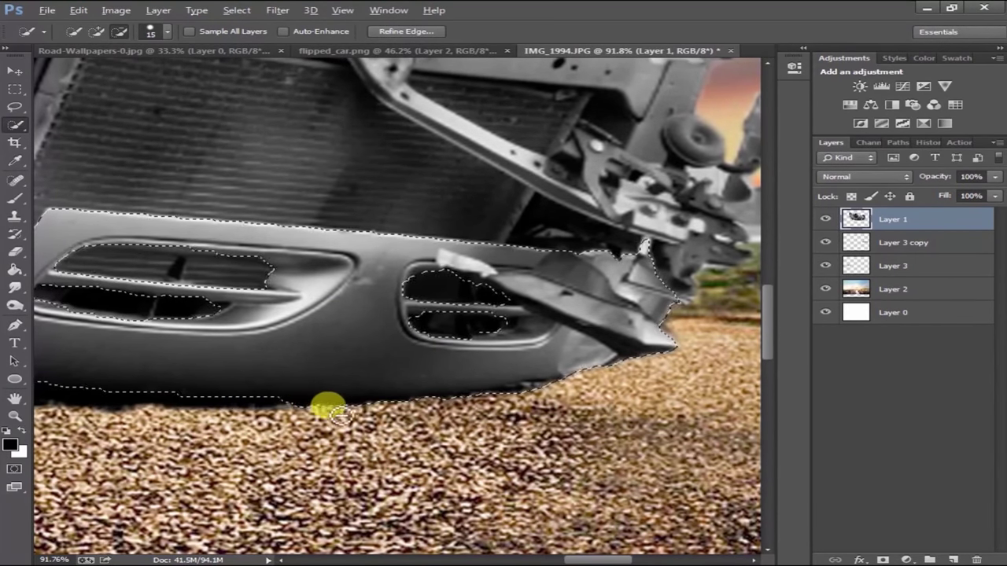
{"action": "scroll", "coordinate": [346, 387], "scroll_direction": "down", "scroll_amount": 3}
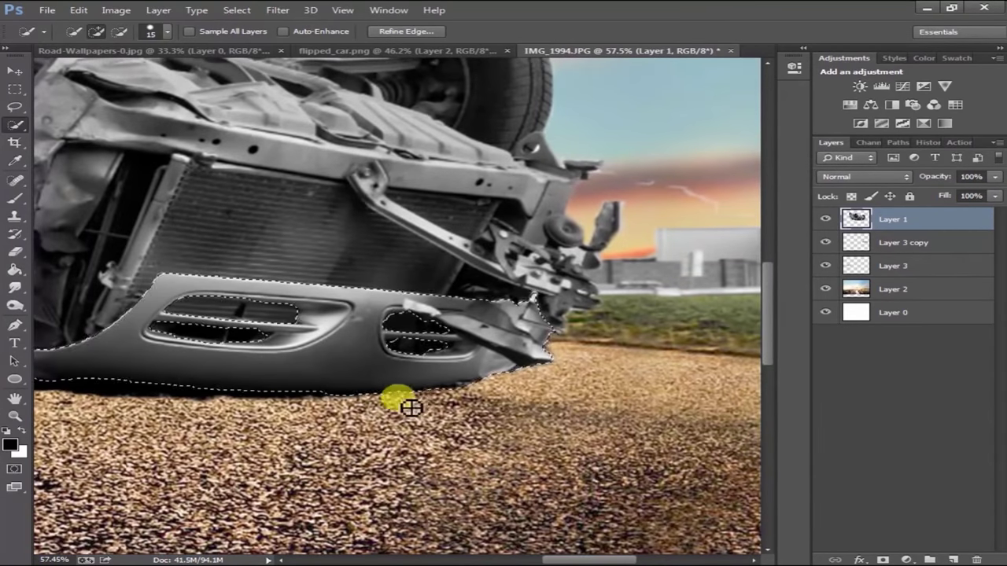
{"action": "scroll", "coordinate": [247, 381], "scroll_direction": "down", "scroll_amount": 4}
{"action": "scroll", "coordinate": [286, 353], "scroll_direction": "up", "scroll_amount": 2}
Step: Create Layer 4 and pick blue 0b2dff as the foreground colour
{"action": "left_click", "coordinate": [953, 560]}
{"action": "left_click", "coordinate": [10, 446]}
{"action": "left_click_drag", "start_coordinate": [793, 456], "coordinate": [794, 356]}
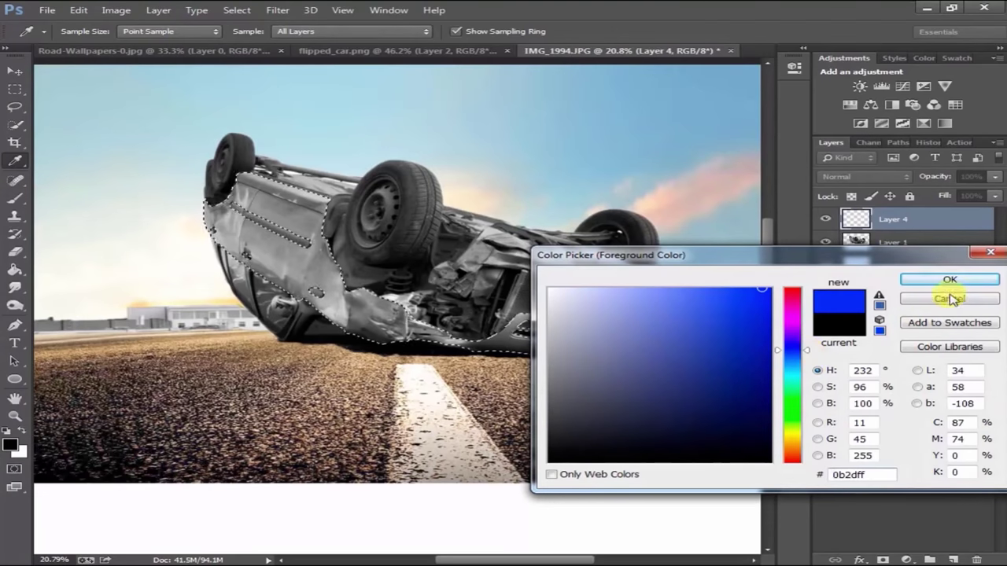
{"action": "left_click", "coordinate": [950, 279]}
Step: Set Layer 4 to Color blend mode and paint blue over the selected car body
{"action": "left_click", "coordinate": [14, 197]}
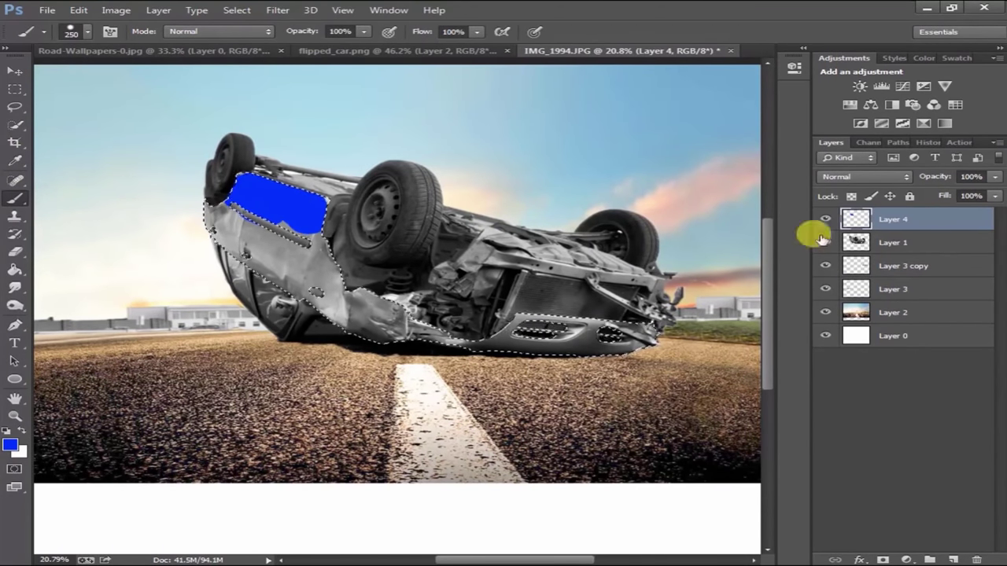
{"action": "left_click", "coordinate": [865, 177]}
{"action": "left_click", "coordinate": [858, 504]}
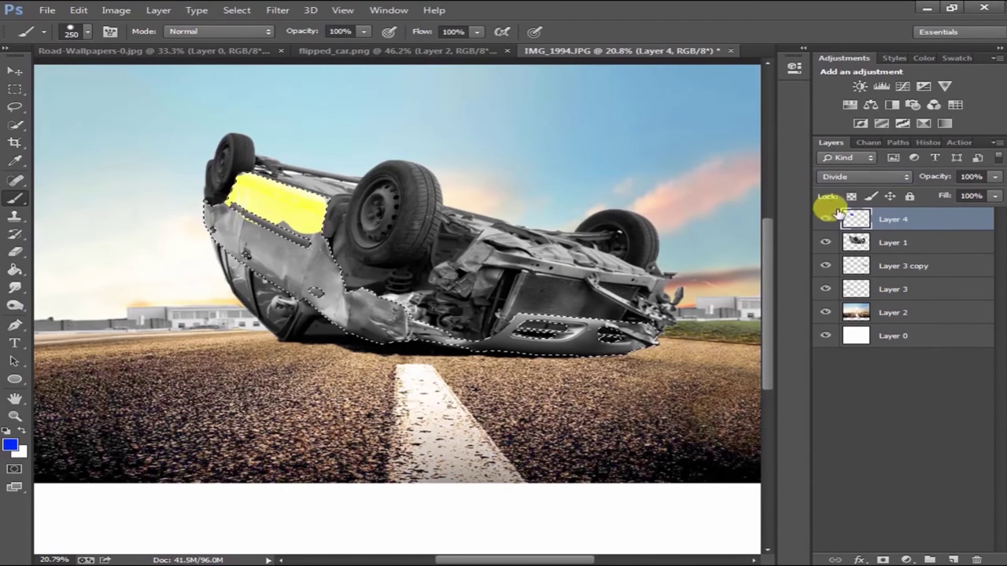
{"action": "left_click", "coordinate": [864, 176]}
{"action": "left_click", "coordinate": [858, 519]}
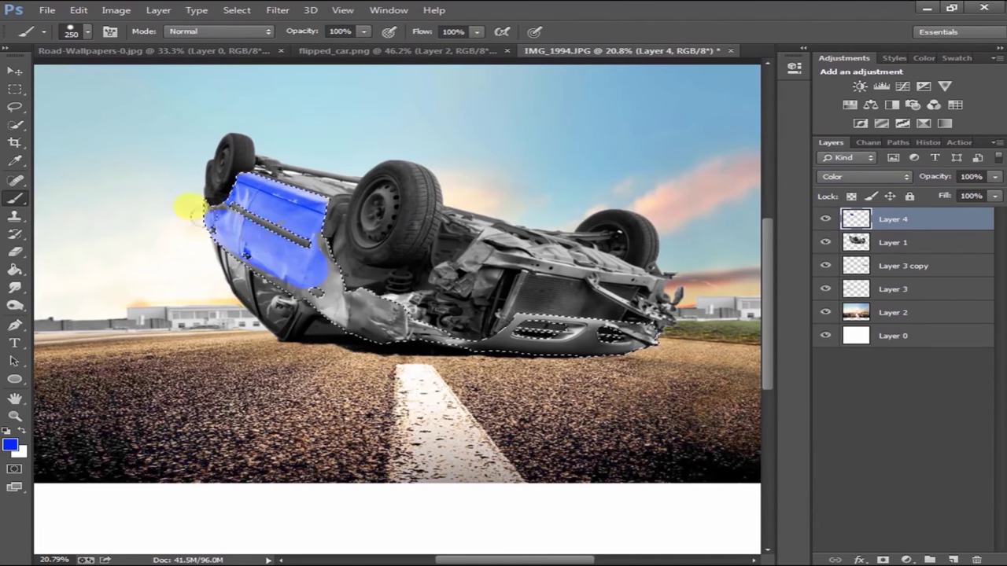
{"action": "mouse_move", "coordinate": [419, 300]}
{"action": "left_mouse_down"}
{"action": "mouse_move", "coordinate": [535, 321]}
{"action": "mouse_move", "coordinate": [589, 302]}
{"action": "mouse_move", "coordinate": [417, 312]}
{"action": "left_mouse_up"}
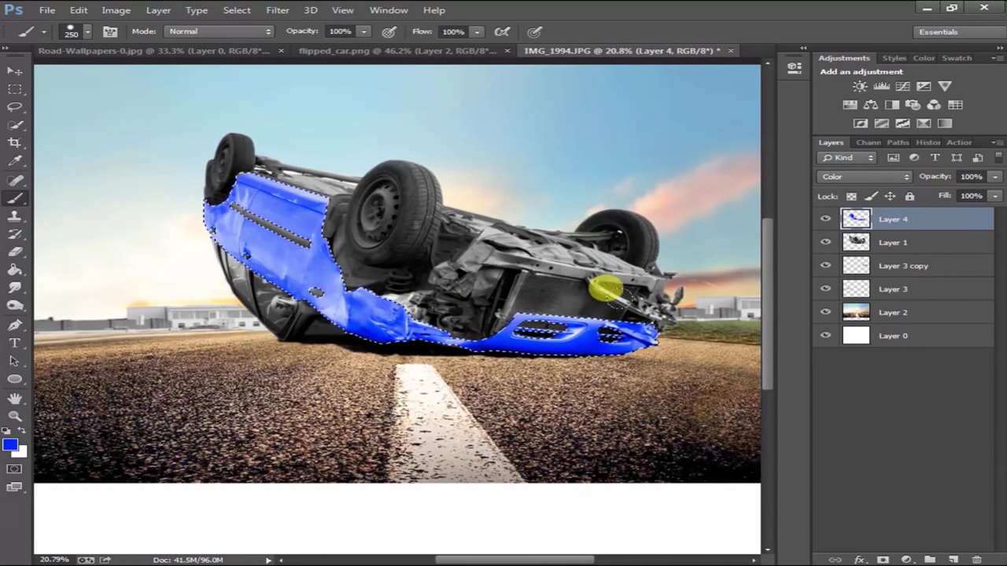
{"action": "key", "text": "ctrl+d"}
{"action": "scroll", "coordinate": [404, 253], "scroll_direction": "down", "scroll_amount": 2}
Step: With a smaller brush, paint blue along the mirror strut
{"action": "scroll", "coordinate": [240, 319], "scroll_direction": "up", "scroll_amount": 5}
{"action": "scroll", "coordinate": [240, 319], "scroll_direction": "up", "scroll_amount": 2}
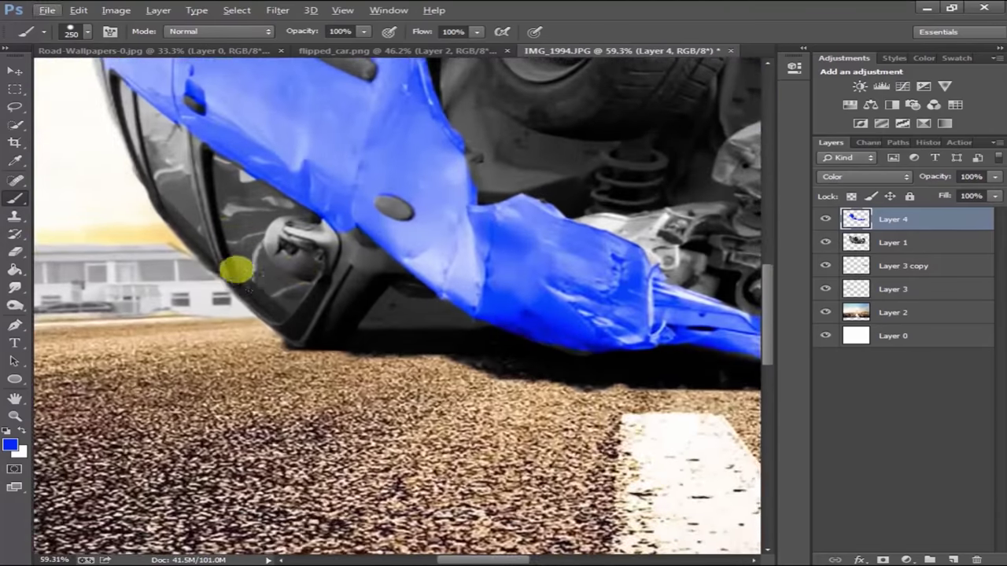
{"action": "scroll", "coordinate": [236, 270], "scroll_direction": "up", "scroll_amount": 2}
{"action": "scroll", "coordinate": [225, 149], "scroll_direction": "up", "scroll_amount": 1}
{"action": "right_click", "coordinate": [431, 260]}
{"action": "key", "text": "Escape"}
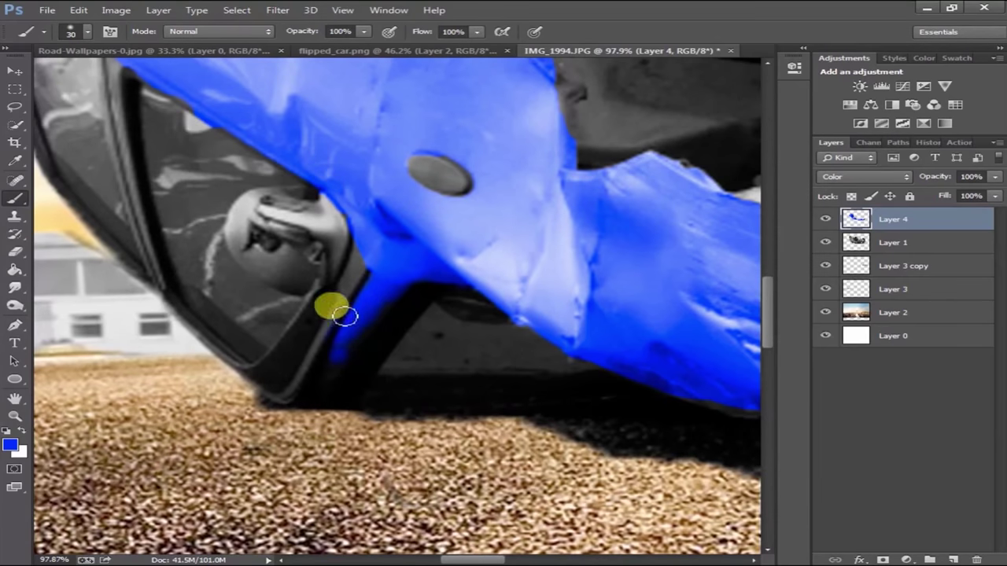
{"action": "key", "text": "bracketleft"}
{"action": "left_click_drag", "start_coordinate": [314, 381], "coordinate": [316, 369]}
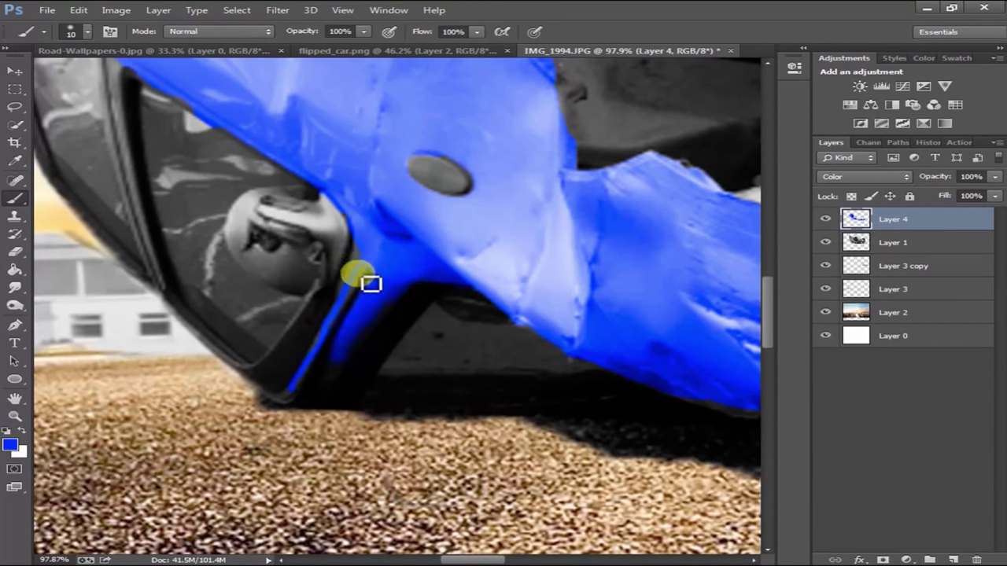
{"action": "scroll", "coordinate": [271, 240], "scroll_direction": "up", "scroll_amount": 1}
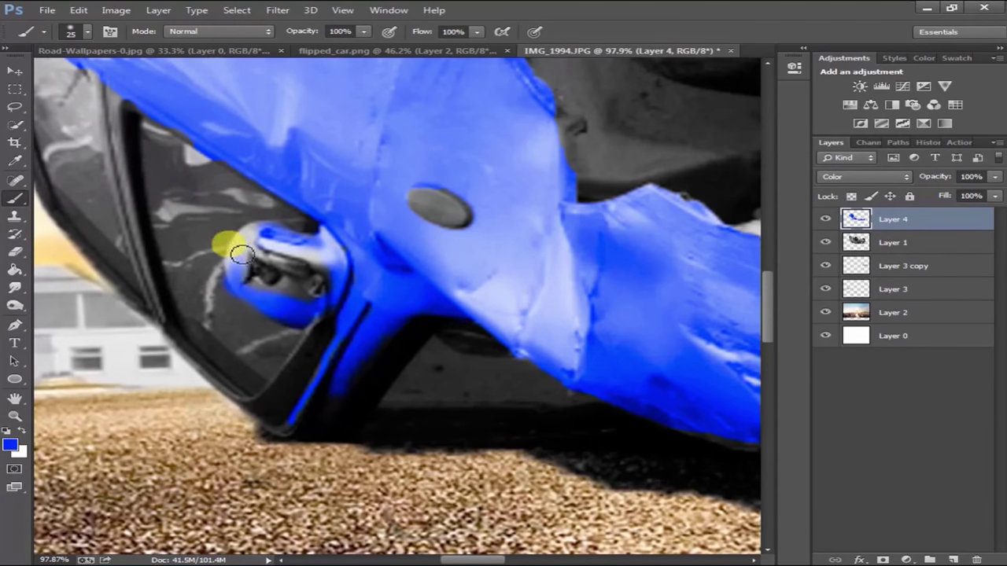
{"action": "scroll", "coordinate": [207, 225], "scroll_direction": "down", "scroll_amount": 3}
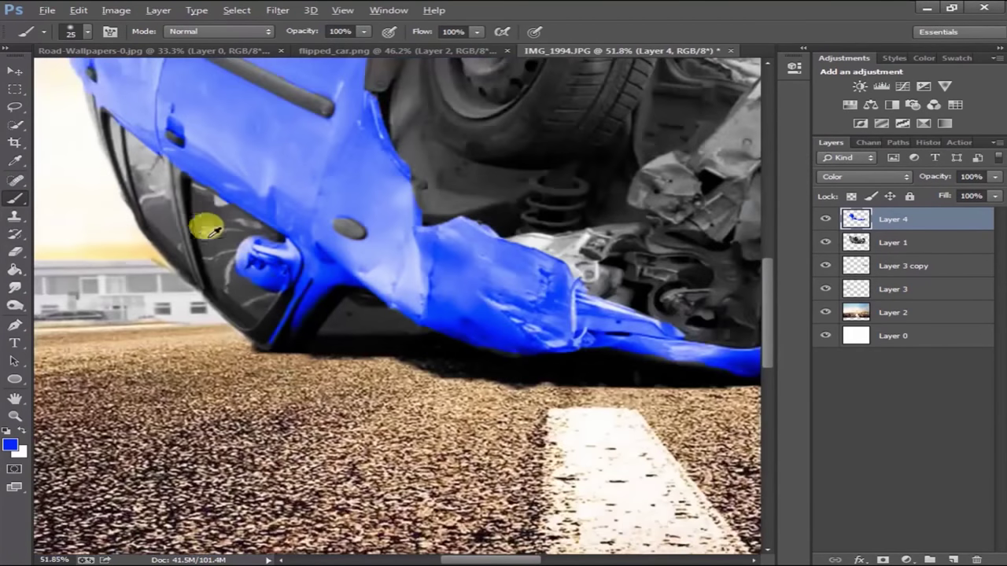
{"action": "scroll", "coordinate": [139, 139], "scroll_direction": "up", "scroll_amount": 2}
{"action": "scroll", "coordinate": [155, 185], "scroll_direction": "up", "scroll_amount": 2}
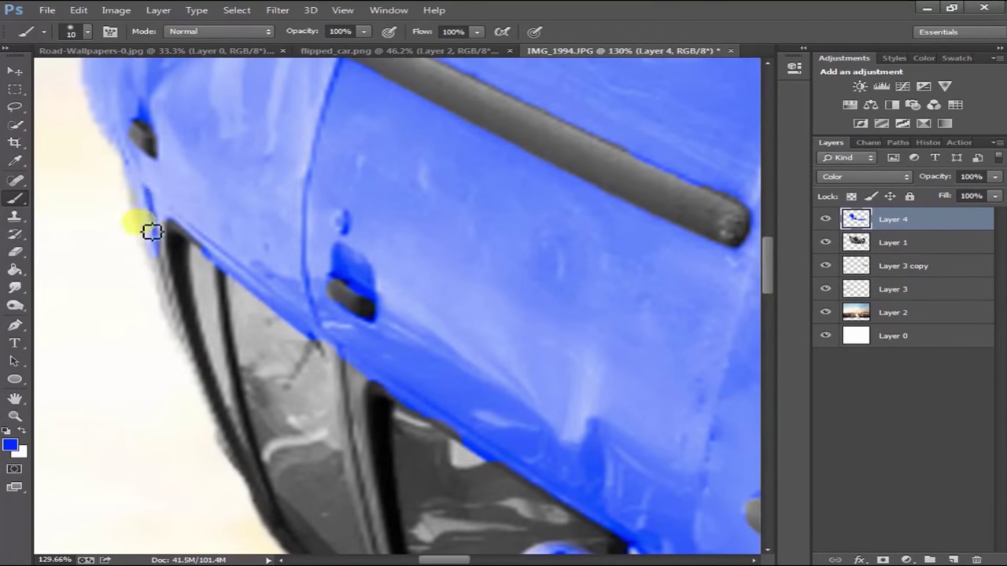
{"action": "scroll", "coordinate": [168, 281], "scroll_direction": "down", "scroll_amount": 2}
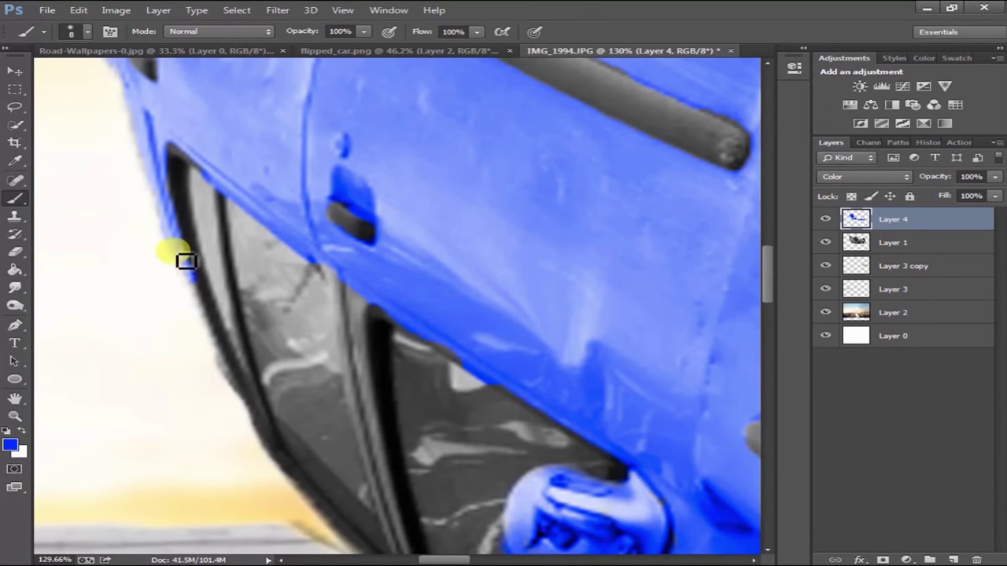
{"action": "scroll", "coordinate": [386, 276], "scroll_direction": "down", "scroll_amount": 2}
Step: Paint blue over the door pillars and thin window frames, resizing the brush as needed
{"action": "key", "text": "bracketright"}
{"action": "key", "text": "bracketright"}
{"action": "key", "text": "bracketright"}
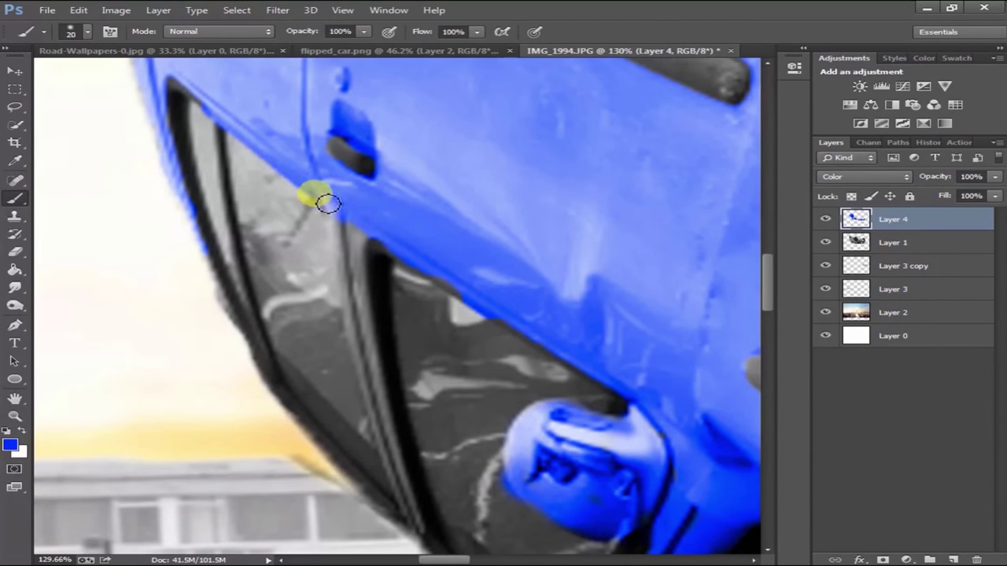
{"action": "scroll", "coordinate": [362, 340], "scroll_direction": "down", "scroll_amount": 3}
{"action": "left_click_drag", "start_coordinate": [360, 244], "coordinate": [374, 267]}
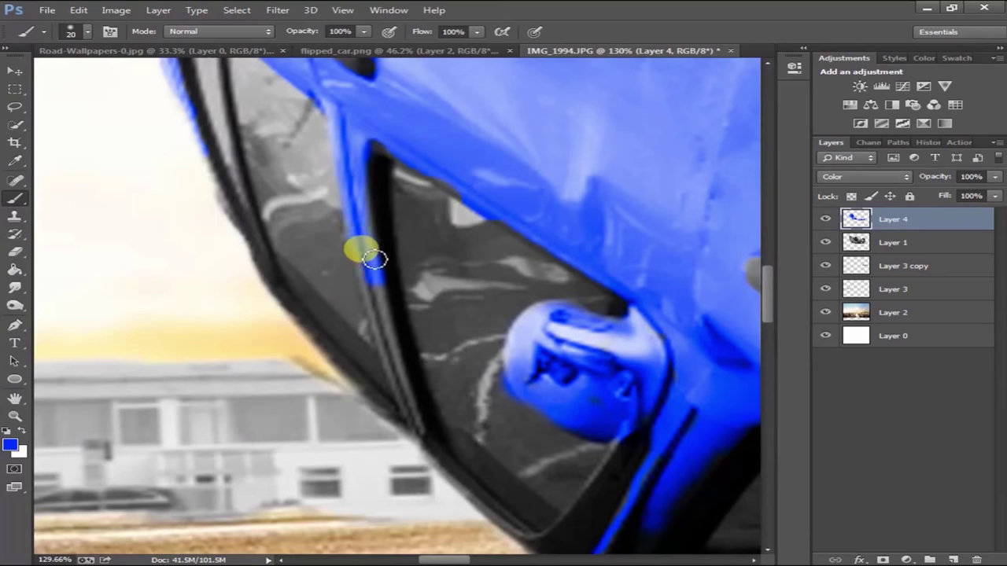
{"action": "scroll", "coordinate": [362, 295], "scroll_direction": "down", "scroll_amount": 2}
{"action": "key", "text": "bracketleft"}
{"action": "key", "text": "bracketleft"}
{"action": "key", "text": "bracketleft"}
{"action": "left_click_drag", "start_coordinate": [377, 260], "coordinate": [425, 367]}
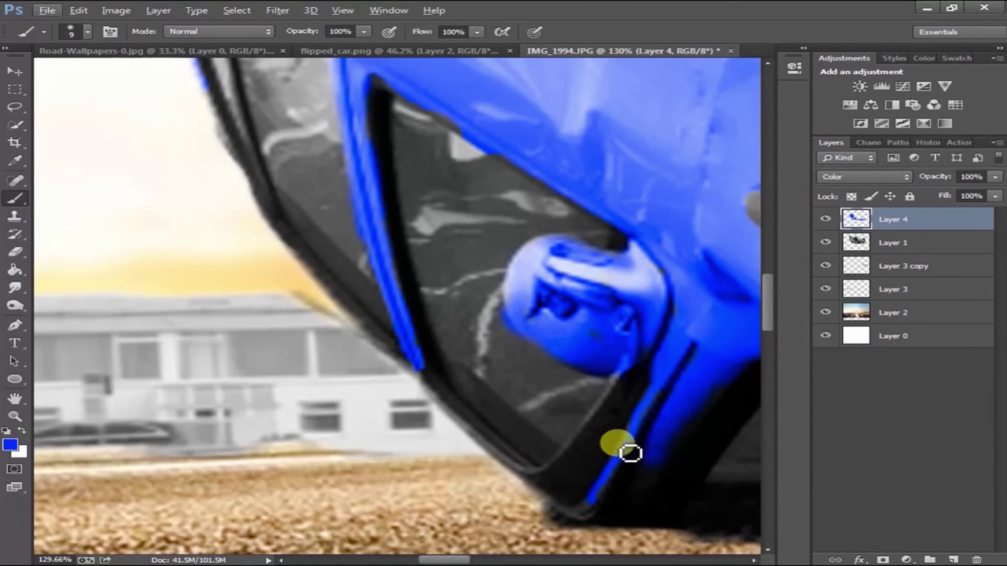
{"action": "scroll", "coordinate": [434, 353], "scroll_direction": "down", "scroll_amount": 3}
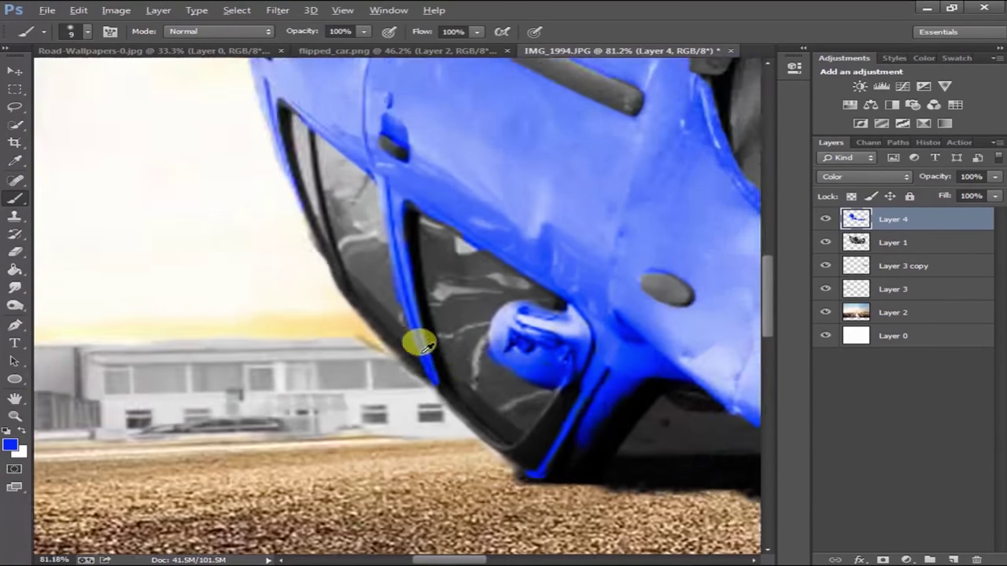
{"action": "scroll", "coordinate": [359, 292], "scroll_direction": "up", "scroll_amount": 3}
{"action": "scroll", "coordinate": [433, 363], "scroll_direction": "down", "scroll_amount": 5}
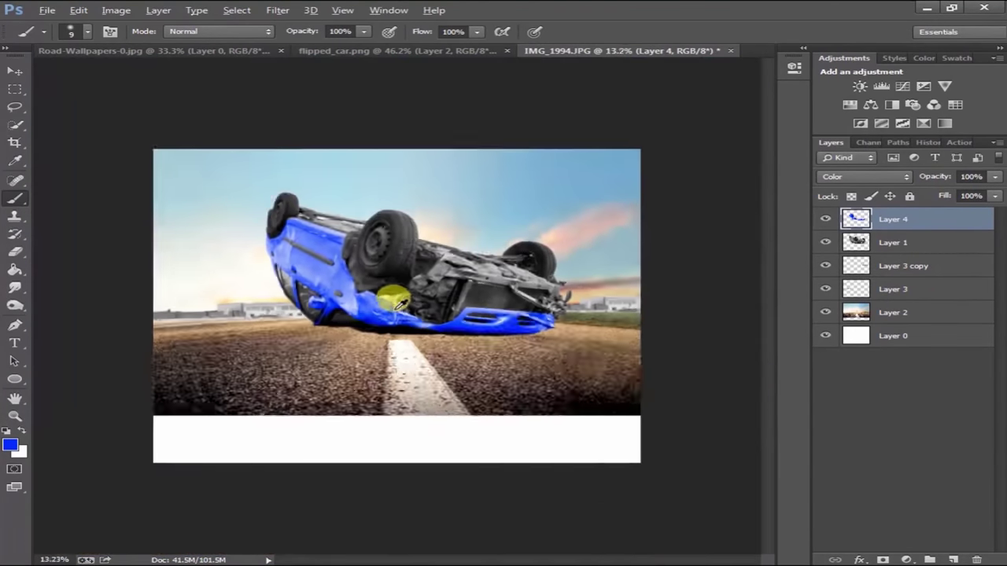
{"action": "key", "text": "ctrl+0"}
{"action": "left_click", "coordinate": [14, 71]}
Step: Load the car layer's painted area as a selection and invert it
{"action": "left_click", "coordinate": [859, 244]}
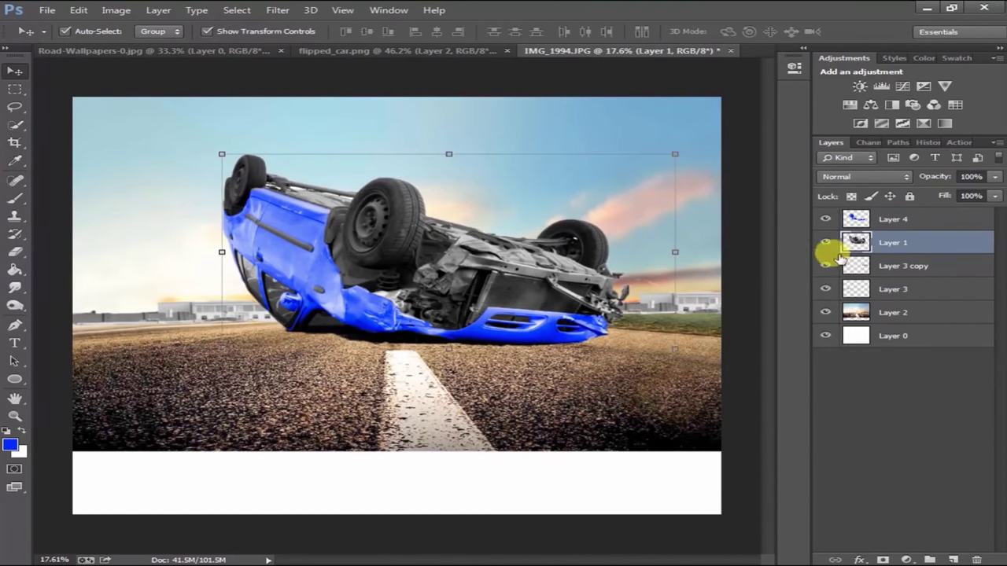
{"action": "left_click", "coordinate": [856, 220], "text": "ctrl"}
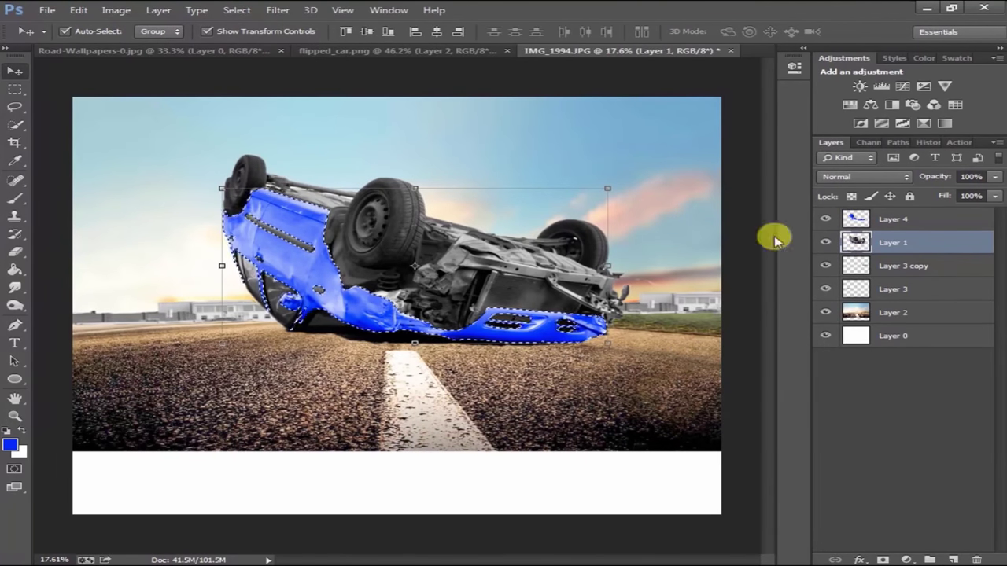
{"action": "left_click", "coordinate": [15, 125]}
{"action": "right_click", "coordinate": [342, 198]}
{"action": "left_click", "coordinate": [385, 232]}
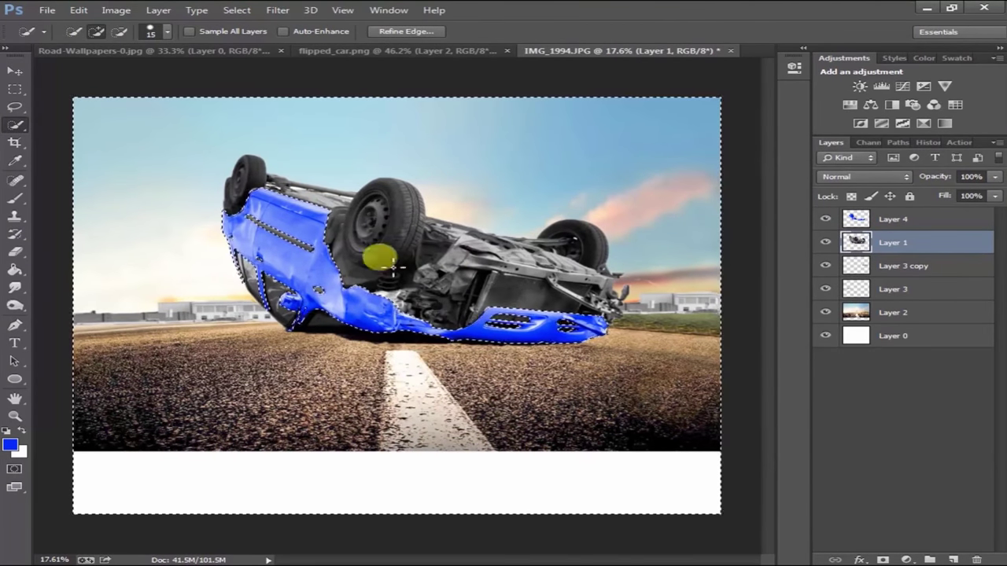
Step: Add a Brightness/Contrast adjustment with brightness at -100
{"action": "left_click", "coordinate": [859, 87]}
{"action": "left_click_drag", "start_coordinate": [644, 133], "coordinate": [572, 139]}
{"action": "left_click", "coordinate": [891, 243]}
{"action": "right_click", "coordinate": [896, 248]}
{"action": "left_click", "coordinate": [863, 249]}
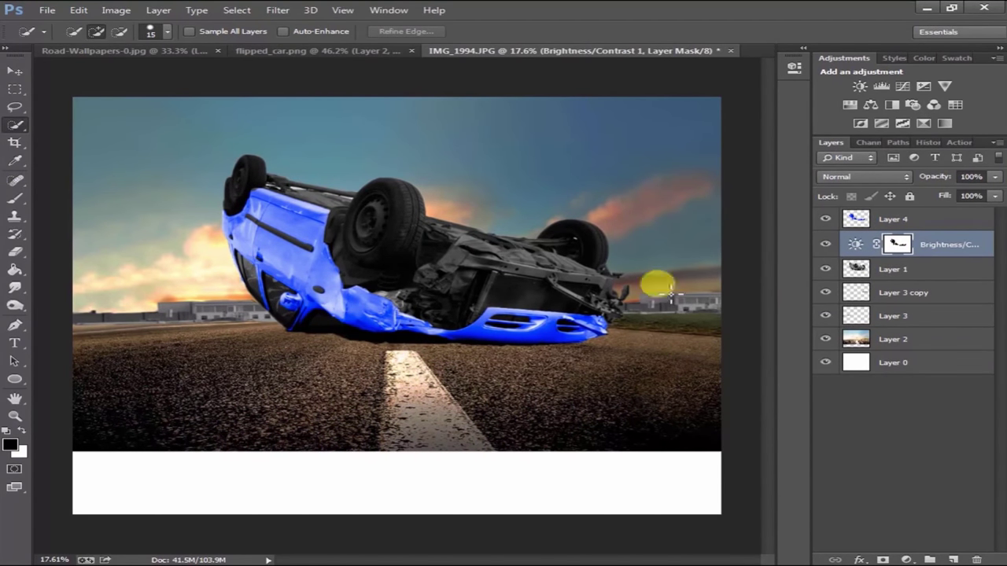
Step: Paint the adjustment's mask with a 1200 brush so only the car stays darkened
{"action": "left_click", "coordinate": [856, 271], "text": "ctrl"}
{"action": "left_click", "coordinate": [15, 197]}
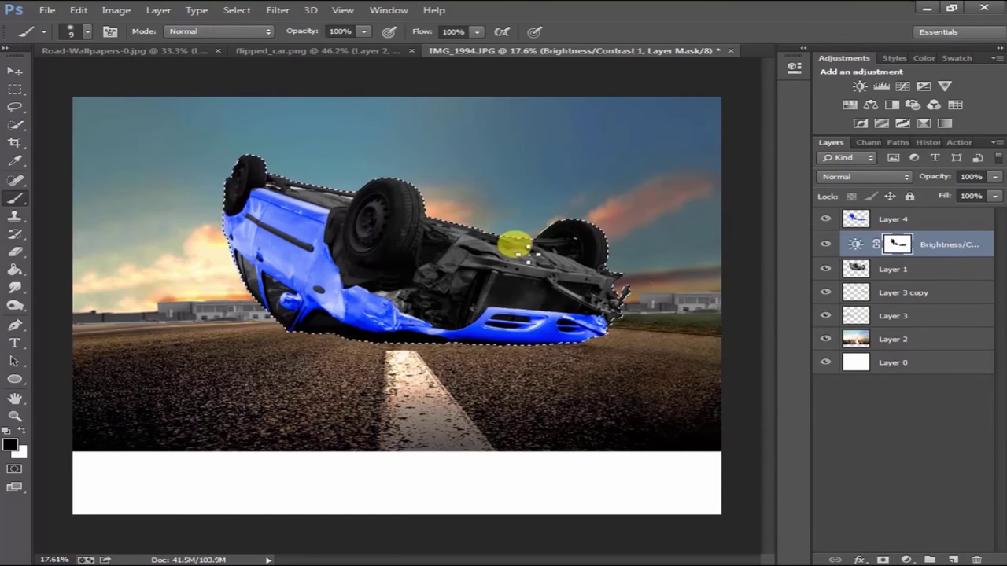
{"action": "key", "text": "bracketright"}
{"action": "key", "text": "bracketright"}
{"action": "key", "text": "bracketright"}
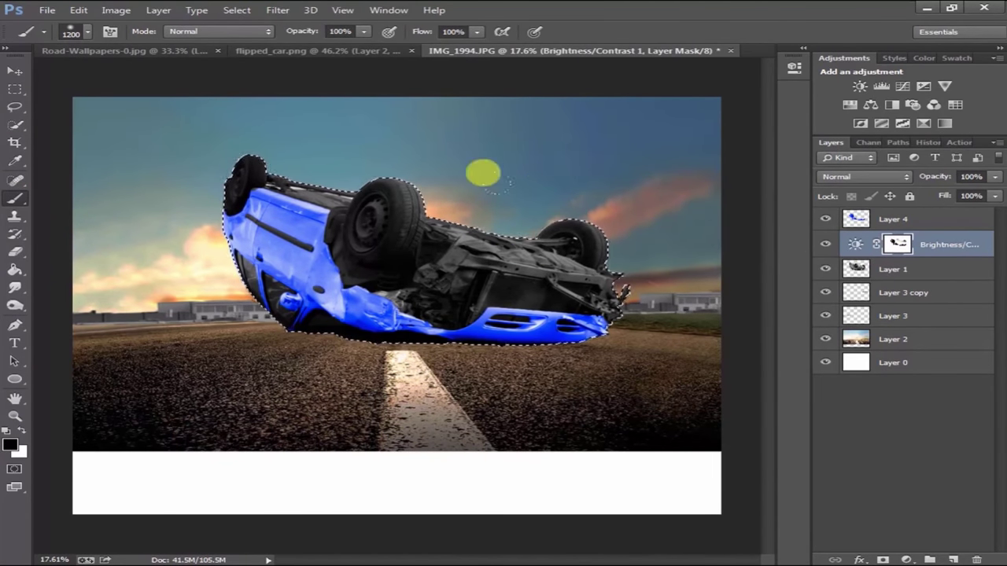
{"action": "left_click", "coordinate": [14, 124]}
{"action": "key", "text": "ctrl+shift+i"}
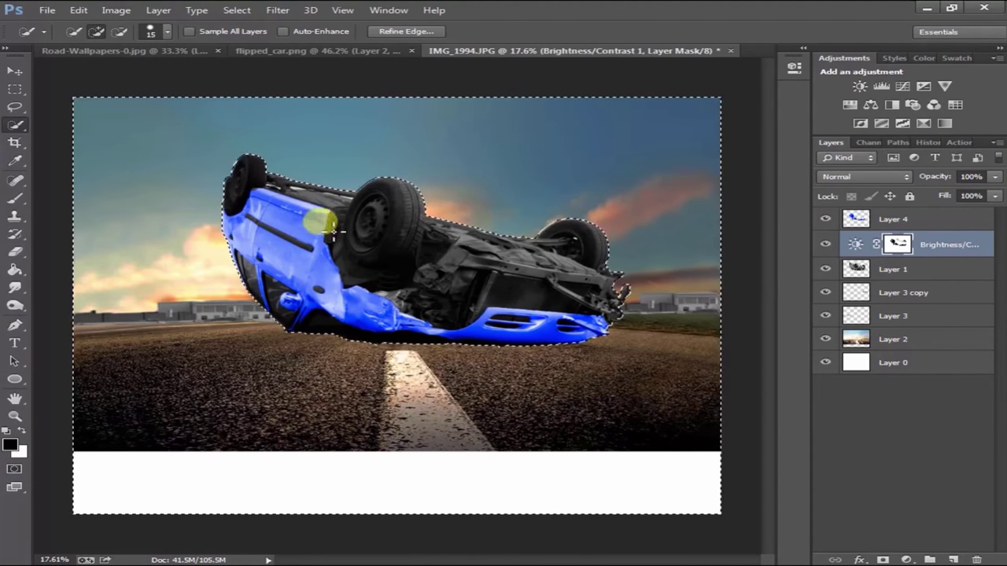
{"action": "key", "text": "b"}
{"action": "mouse_move", "coordinate": [101, 195]}
{"action": "left_mouse_down"}
{"action": "mouse_move", "coordinate": [331, 83]}
{"action": "mouse_move", "coordinate": [566, 110]}
{"action": "mouse_move", "coordinate": [294, 407]}
{"action": "mouse_move", "coordinate": [38, 228]}
{"action": "mouse_move", "coordinate": [593, 99]}
{"action": "mouse_move", "coordinate": [480, 238]}
{"action": "mouse_move", "coordinate": [72, 104]}
{"action": "mouse_move", "coordinate": [621, 55]}
{"action": "left_mouse_up"}
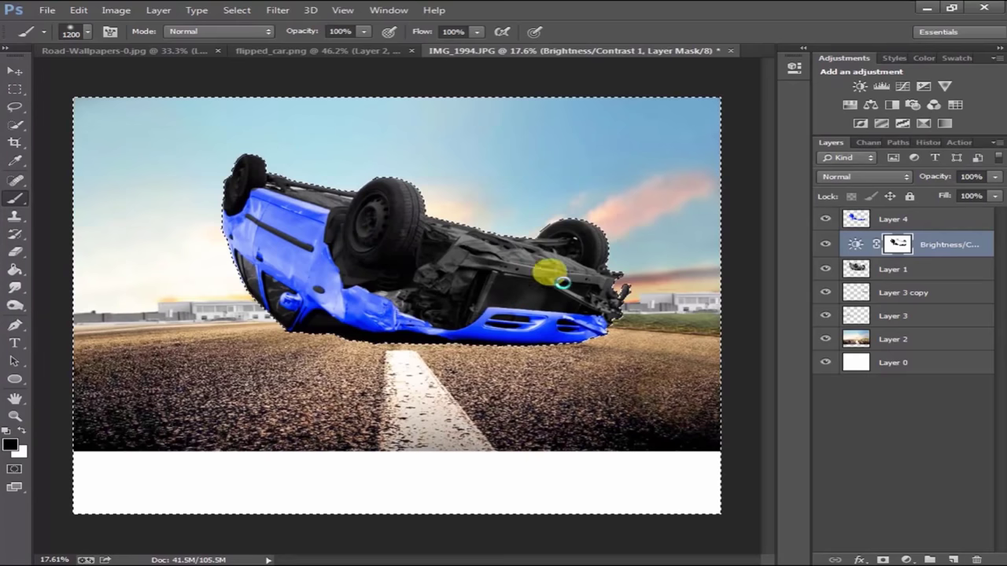
{"action": "key", "text": "ctrl+d"}
Step: Create Layer 5 and pick orange ff8f0b as the foreground colour
{"action": "scroll", "coordinate": [419, 230], "scroll_direction": "up", "scroll_amount": 2}
{"action": "scroll", "coordinate": [337, 336], "scroll_direction": "up", "scroll_amount": 2}
{"action": "scroll", "coordinate": [679, 292], "scroll_direction": "down", "scroll_amount": 2}
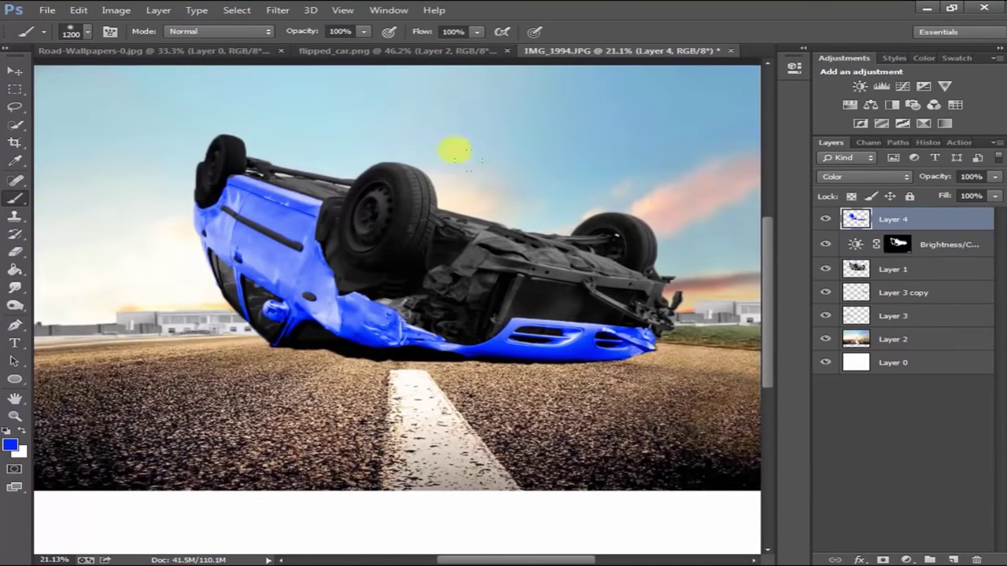
{"action": "scroll", "coordinate": [207, 162], "scroll_direction": "up", "scroll_amount": 5}
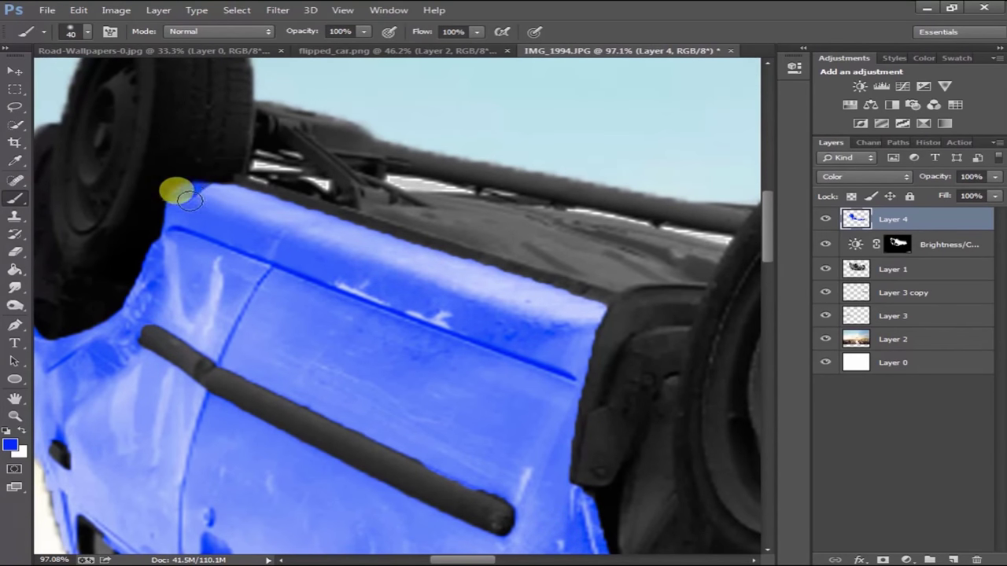
{"action": "scroll", "coordinate": [360, 394], "scroll_direction": "down", "scroll_amount": 5}
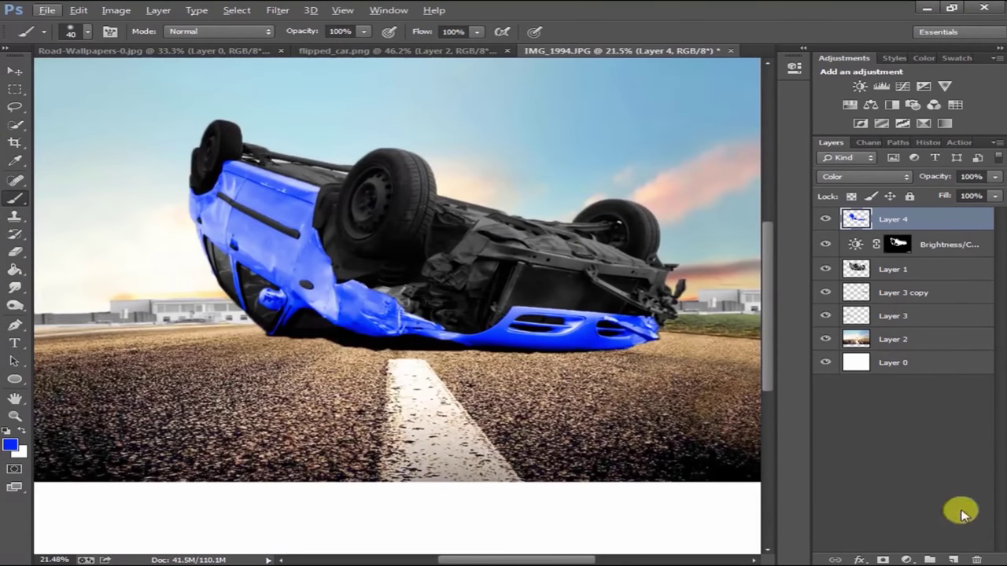
{"action": "left_click", "coordinate": [952, 560]}
{"action": "scroll", "coordinate": [332, 313], "scroll_direction": "up", "scroll_amount": 2}
{"action": "left_click", "coordinate": [9, 445]}
{"action": "mouse_move", "coordinate": [792, 354]}
{"action": "left_mouse_down"}
{"action": "mouse_move", "coordinate": [814, 385]}
{"action": "mouse_move", "coordinate": [796, 447]}
{"action": "left_mouse_up"}
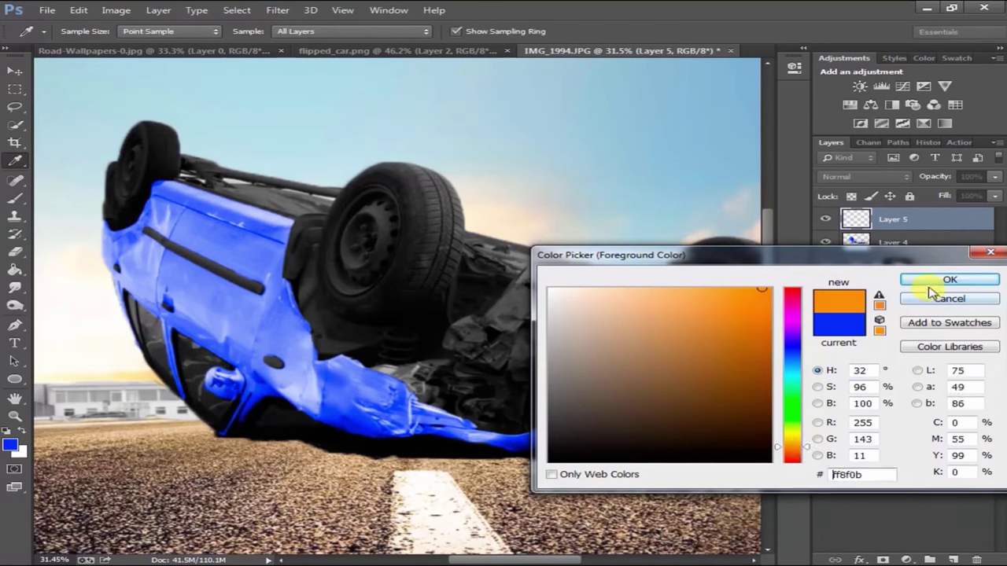
Step: Brush orange over the top of the near tyre and set Layer 5 to Color blend mode
{"action": "left_click", "coordinate": [930, 284]}
{"action": "key", "text": "b"}
{"action": "scroll", "coordinate": [461, 202], "scroll_direction": "up", "scroll_amount": 3}
{"action": "mouse_move", "coordinate": [366, 161]}
{"action": "left_mouse_down"}
{"action": "mouse_move", "coordinate": [404, 197]}
{"action": "mouse_move", "coordinate": [386, 153]}
{"action": "mouse_move", "coordinate": [301, 135]}
{"action": "mouse_move", "coordinate": [377, 236]}
{"action": "left_mouse_up"}
{"action": "left_click", "coordinate": [864, 176]}
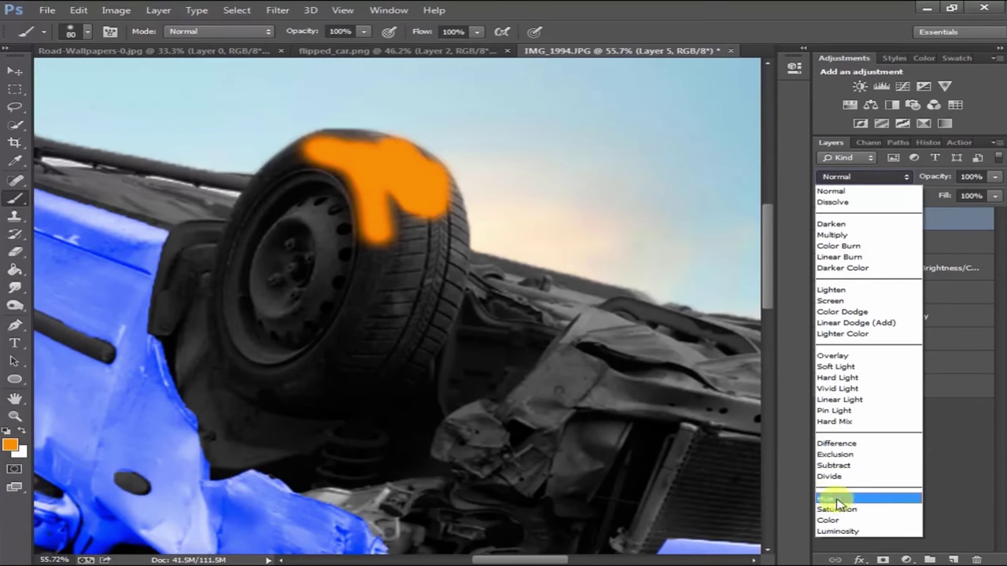
{"action": "left_click", "coordinate": [830, 520]}
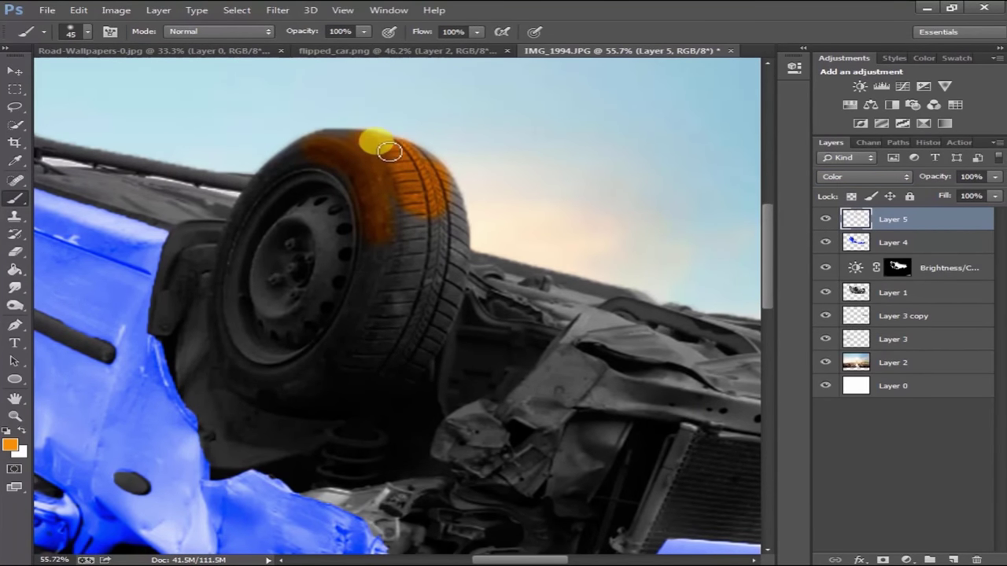
Step: Paint orange over the near tyre's right side and lower-left edge
{"action": "mouse_move", "coordinate": [352, 172]}
{"action": "left_mouse_down"}
{"action": "mouse_move", "coordinate": [413, 195]}
{"action": "mouse_move", "coordinate": [461, 273]}
{"action": "mouse_move", "coordinate": [422, 323]}
{"action": "mouse_move", "coordinate": [427, 265]}
{"action": "mouse_move", "coordinate": [386, 231]}
{"action": "mouse_move", "coordinate": [460, 250]}
{"action": "mouse_move", "coordinate": [378, 353]}
{"action": "left_mouse_up"}
{"action": "key", "text": "bracketright"}
{"action": "key", "text": "bracketright"}
{"action": "key", "text": "bracketright"}
{"action": "mouse_move", "coordinate": [287, 380]}
{"action": "left_mouse_down"}
{"action": "mouse_move", "coordinate": [241, 383]}
{"action": "mouse_move", "coordinate": [247, 269]}
{"action": "mouse_move", "coordinate": [234, 207]}
{"action": "mouse_move", "coordinate": [227, 265]}
{"action": "mouse_move", "coordinate": [233, 353]}
{"action": "mouse_move", "coordinate": [287, 168]}
{"action": "left_mouse_up"}
{"action": "key", "text": "bracketleft"}
{"action": "key", "text": "bracketleft"}
{"action": "key", "text": "bracketleft"}
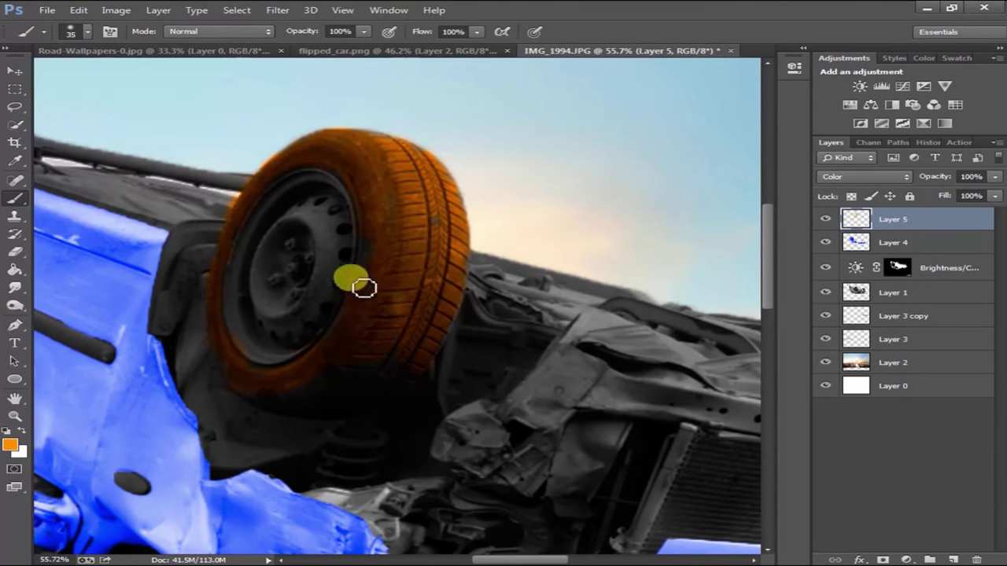
Step: Paint the far tyre's tread orange with a larger brush
{"action": "key", "text": "ctrl+0"}
{"action": "scroll", "coordinate": [628, 254], "scroll_direction": "up", "scroll_amount": 3}
{"action": "scroll", "coordinate": [628, 254], "scroll_direction": "up", "scroll_amount": 2}
{"action": "key", "text": "bracketright"}
{"action": "key", "text": "bracketright"}
{"action": "key", "text": "bracketright"}
{"action": "left_click_drag", "start_coordinate": [578, 240], "coordinate": [606, 289]}
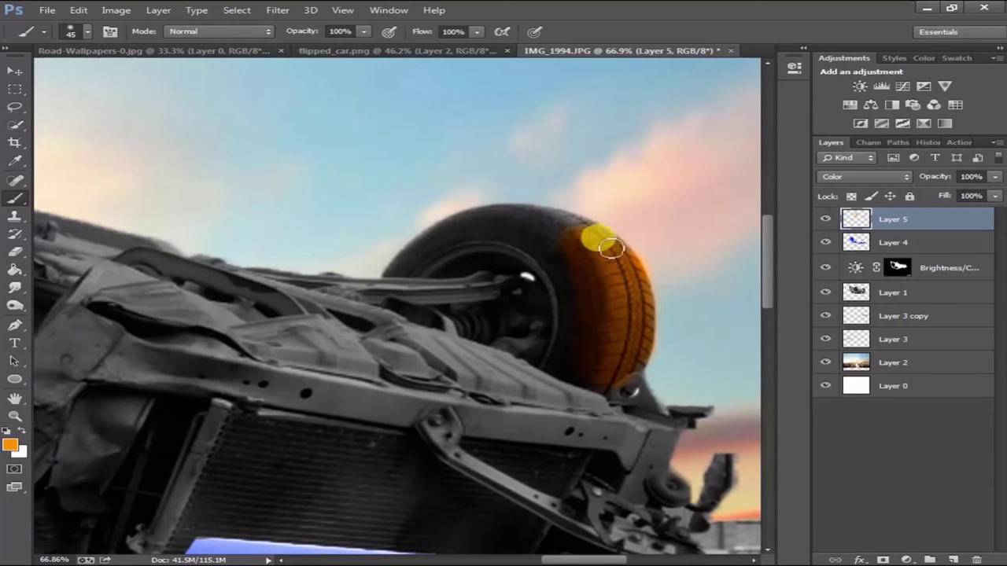
{"action": "left_click_drag", "start_coordinate": [514, 229], "coordinate": [590, 376]}
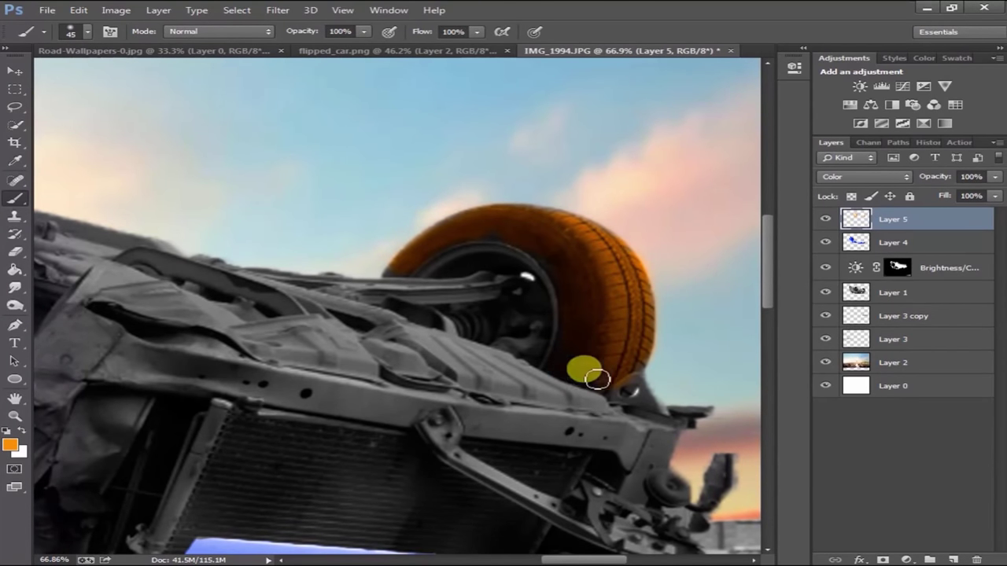
Step: Paint the left tyre's tread, outer edge and inner edge orange
{"action": "key", "text": "ctrl+0"}
{"action": "scroll", "coordinate": [465, 314], "scroll_direction": "up", "scroll_amount": 1}
{"action": "scroll", "coordinate": [464, 299], "scroll_direction": "up", "scroll_amount": 1}
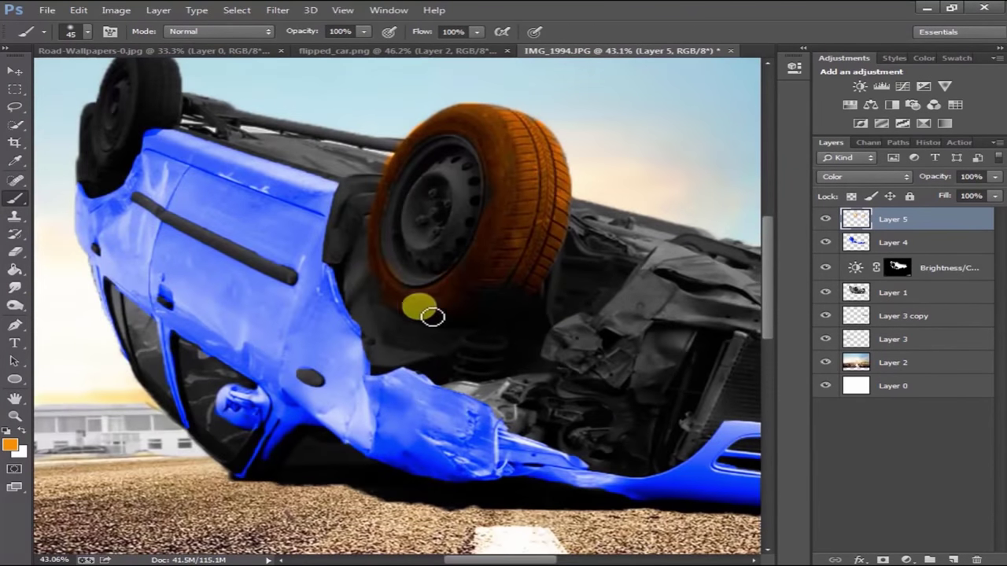
{"action": "key", "text": "ctrl+0"}
{"action": "scroll", "coordinate": [260, 137], "scroll_direction": "up", "scroll_amount": 3}
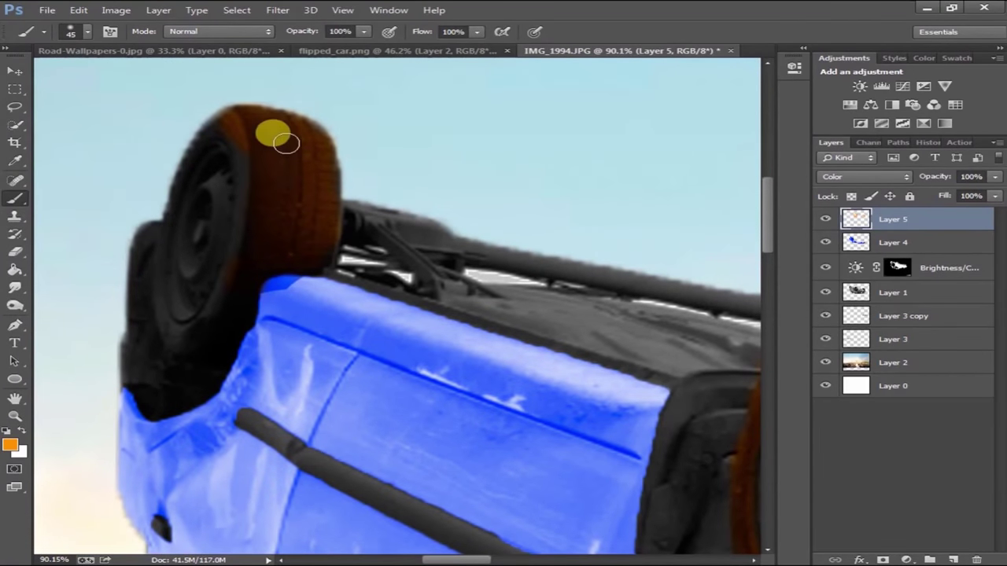
{"action": "left_click_drag", "start_coordinate": [257, 223], "coordinate": [237, 289]}
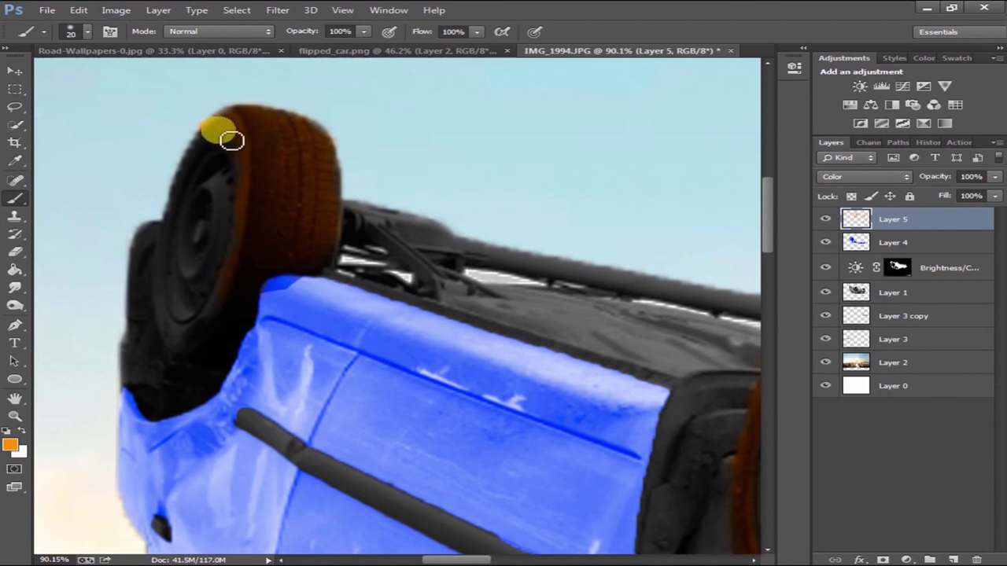
{"action": "left_click_drag", "start_coordinate": [190, 188], "coordinate": [168, 310]}
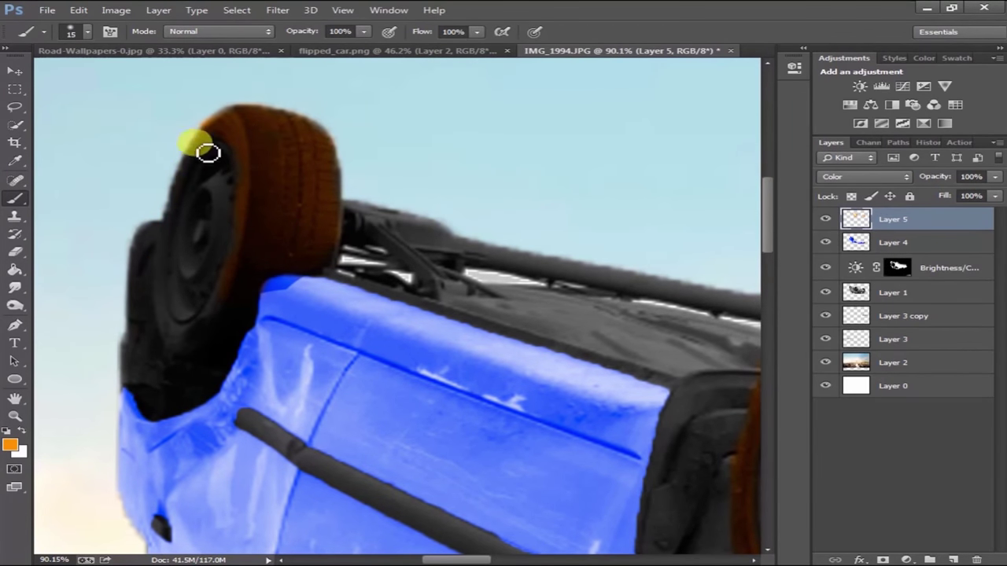
{"action": "mouse_move", "coordinate": [168, 265]}
{"action": "left_mouse_down"}
{"action": "mouse_move", "coordinate": [216, 323]}
{"action": "mouse_move", "coordinate": [175, 347]}
{"action": "left_mouse_up"}
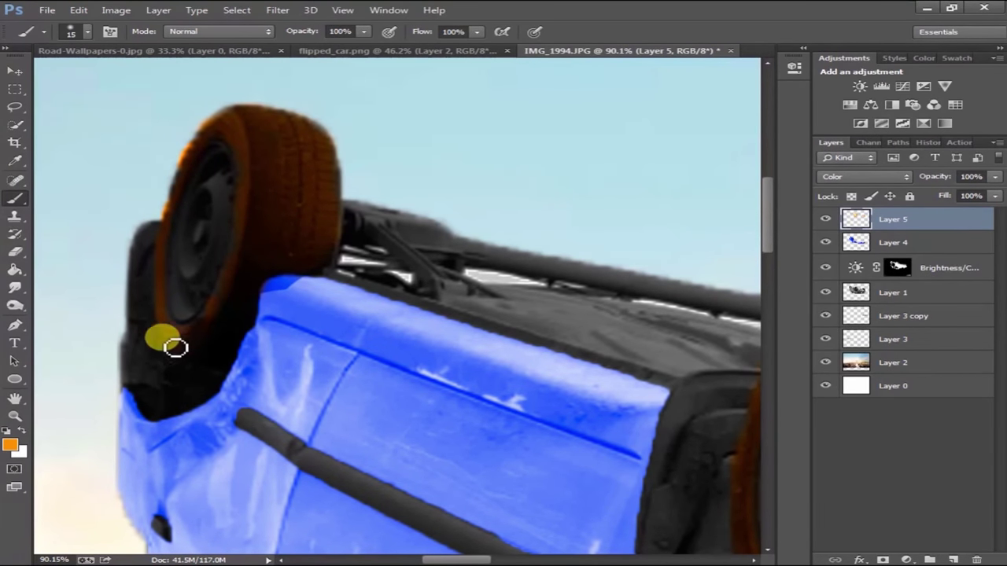
Step: Fade the orange tyre tint to 22% fill and add a new empty layer
{"action": "scroll", "coordinate": [235, 303], "scroll_direction": "down", "scroll_amount": 5}
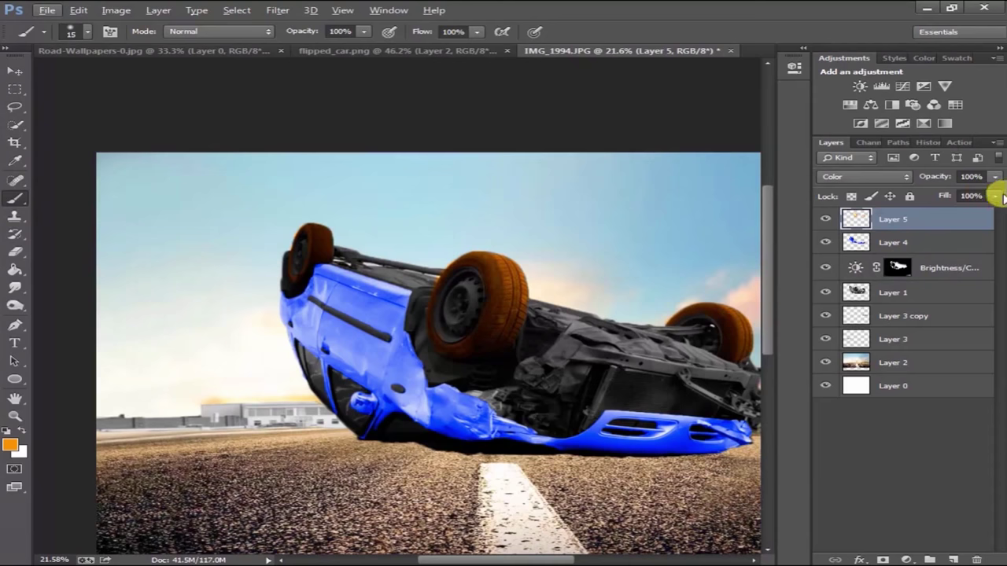
{"action": "left_click_drag", "start_coordinate": [995, 196], "coordinate": [938, 214]}
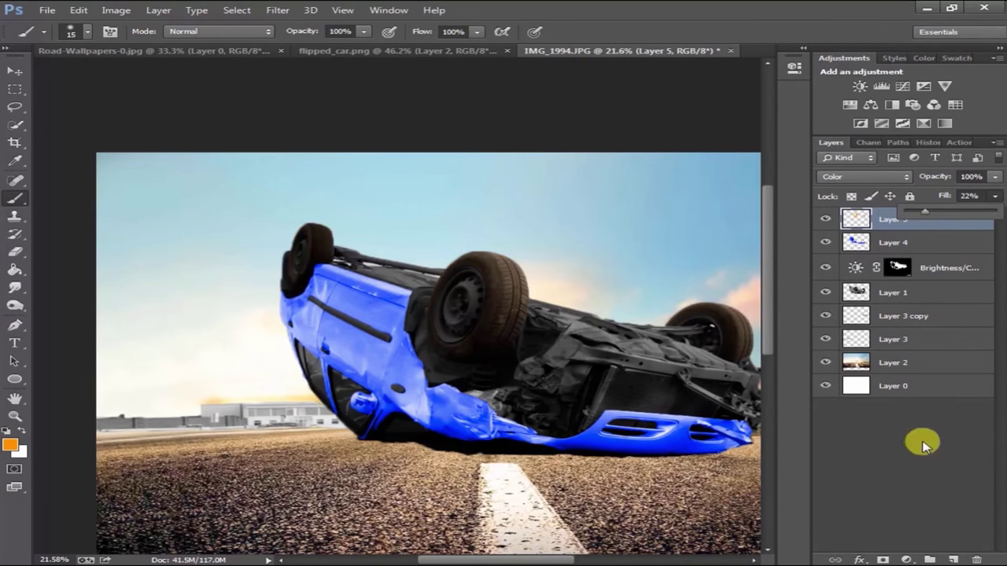
{"action": "left_click", "coordinate": [953, 559]}
{"action": "scroll", "coordinate": [420, 370], "scroll_direction": "up", "scroll_amount": 2}
{"action": "scroll", "coordinate": [390, 398], "scroll_direction": "up", "scroll_amount": 5}
{"action": "key", "text": "bracketright"}
{"action": "key", "text": "bracketright"}
{"action": "key", "text": "bracketright"}
Step: Set Layer 6 to Color Dodge and brush orange over the car's side marker light
{"action": "left_click", "coordinate": [863, 176]}
{"action": "left_click", "coordinate": [863, 250]}
{"action": "key", "text": "Down"}
{"action": "key", "text": "Down"}
{"action": "key", "text": "Down"}
{"action": "scroll", "coordinate": [397, 403], "scroll_direction": "up", "scroll_amount": 3}
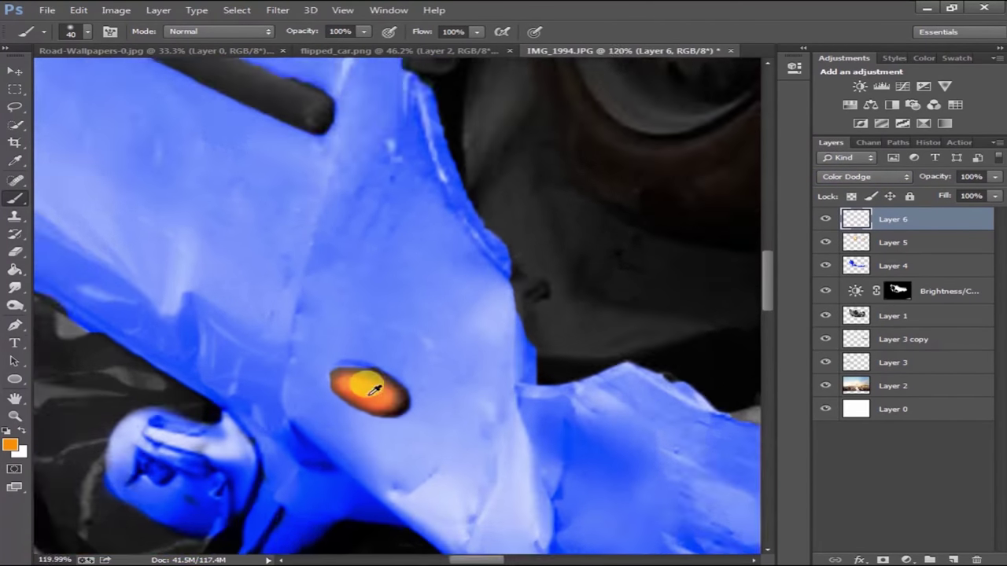
{"action": "key", "text": "bracketleft"}
{"action": "key", "text": "bracketleft"}
{"action": "key", "text": "bracketleft"}
{"action": "mouse_move", "coordinate": [340, 386]}
{"action": "left_mouse_down"}
{"action": "mouse_move", "coordinate": [400, 400]}
{"action": "mouse_move", "coordinate": [341, 370]}
{"action": "mouse_move", "coordinate": [350, 375]}
{"action": "left_mouse_up"}
Step: Add an empty Layer 7 directly above Layer 1
{"action": "scroll", "coordinate": [350, 375], "scroll_direction": "down", "scroll_amount": 3}
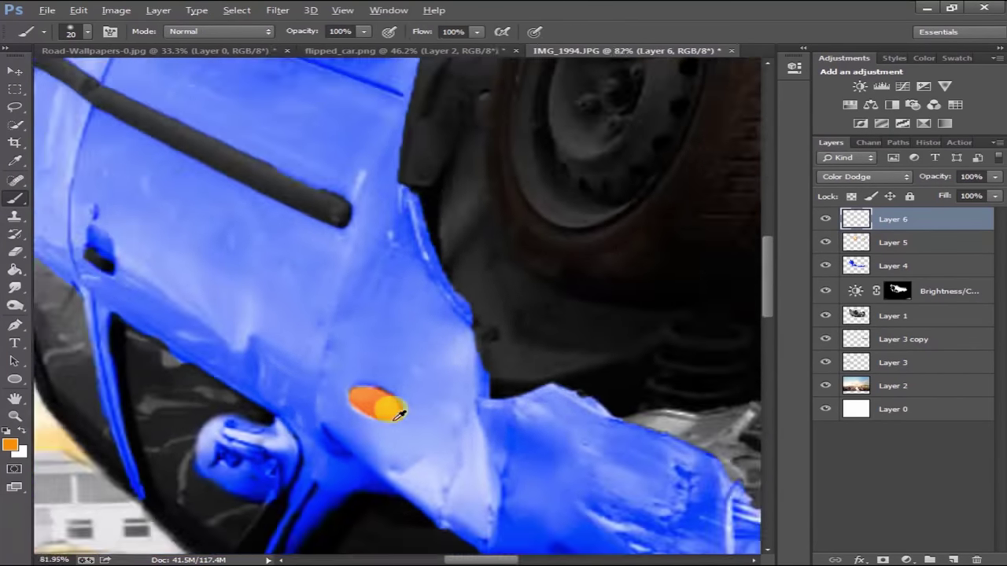
{"action": "scroll", "coordinate": [393, 409], "scroll_direction": "down", "scroll_amount": 3}
{"action": "left_click", "coordinate": [877, 315]}
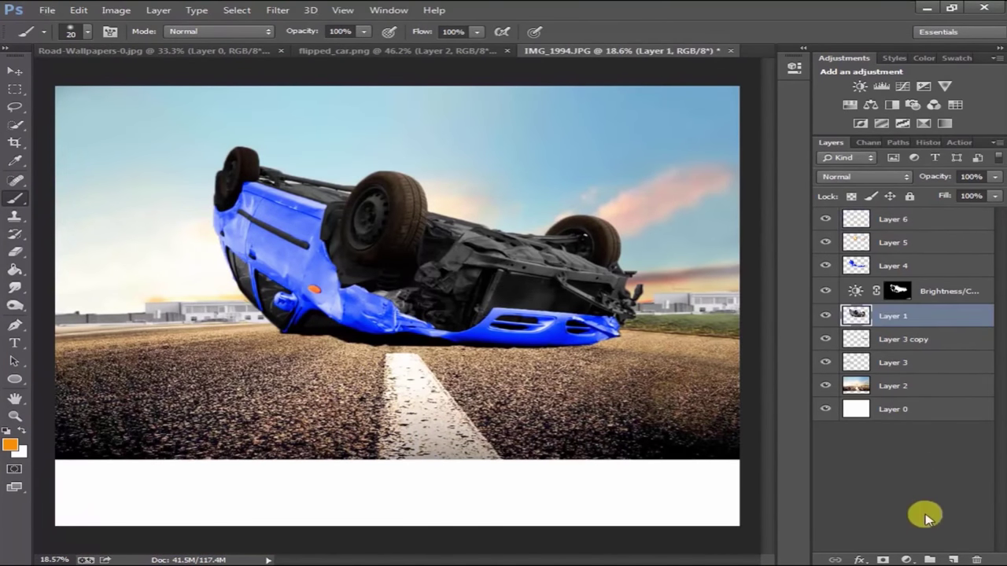
{"action": "left_click", "coordinate": [951, 559]}
{"action": "left_click", "coordinate": [927, 291]}
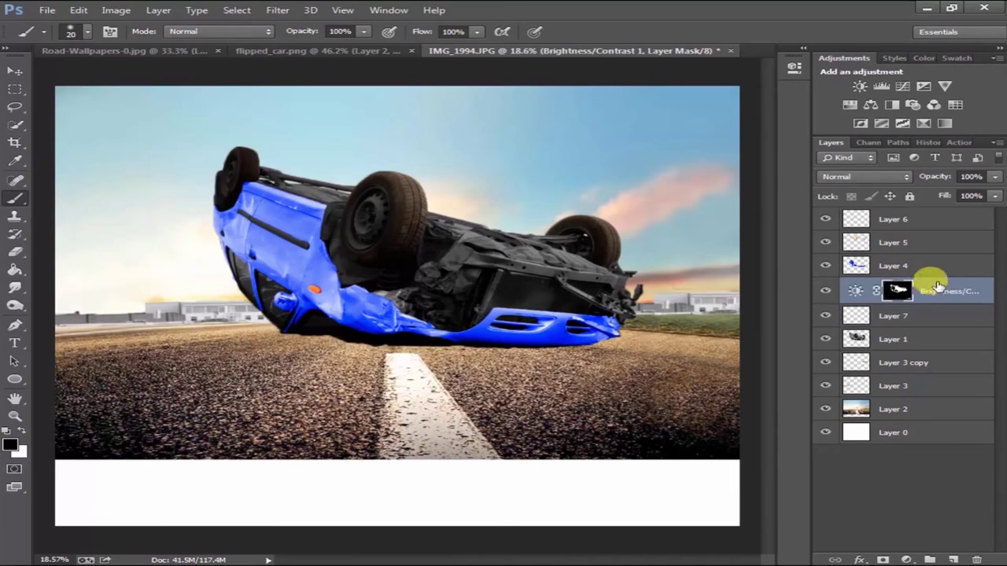
Step: Group Brightness/Contrast and Layers 4–6 and name the group 'collar'
{"action": "left_click", "coordinate": [932, 220], "text": "shift"}
{"action": "left_click_drag", "start_coordinate": [928, 254], "coordinate": [928, 560]}
{"action": "right_click", "coordinate": [911, 221]}
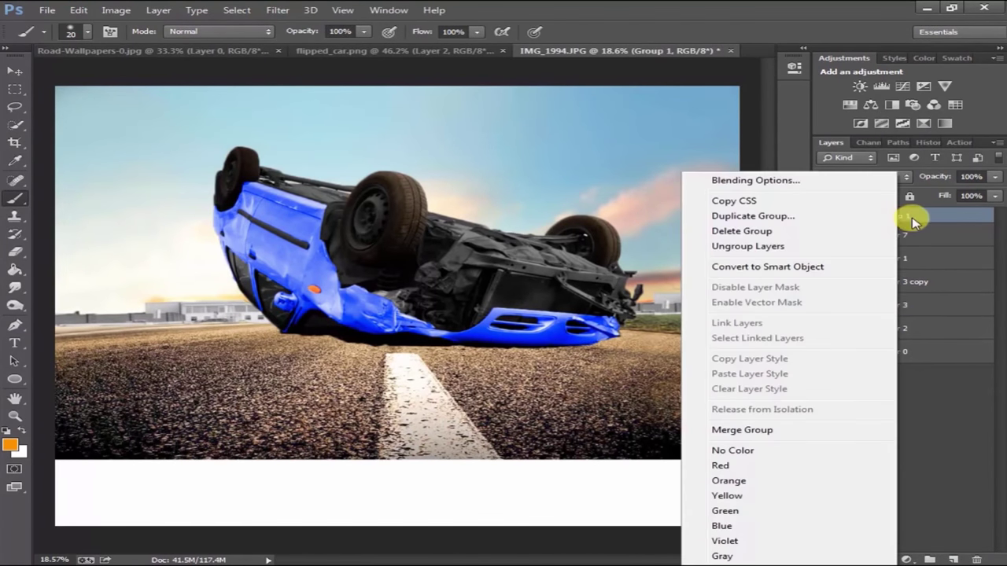
{"action": "double_click", "coordinate": [896, 216]}
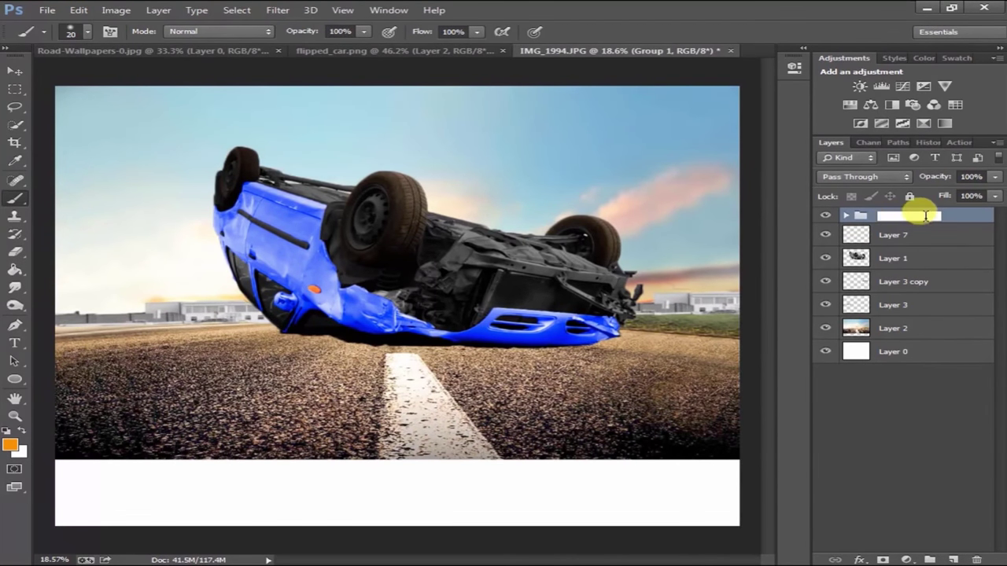
{"action": "type", "text": "callar"}
{"action": "key", "text": "Return"}
Step: Move Layer 1 above Layer 7 in the layer stack
{"action": "left_click", "coordinate": [922, 233]}
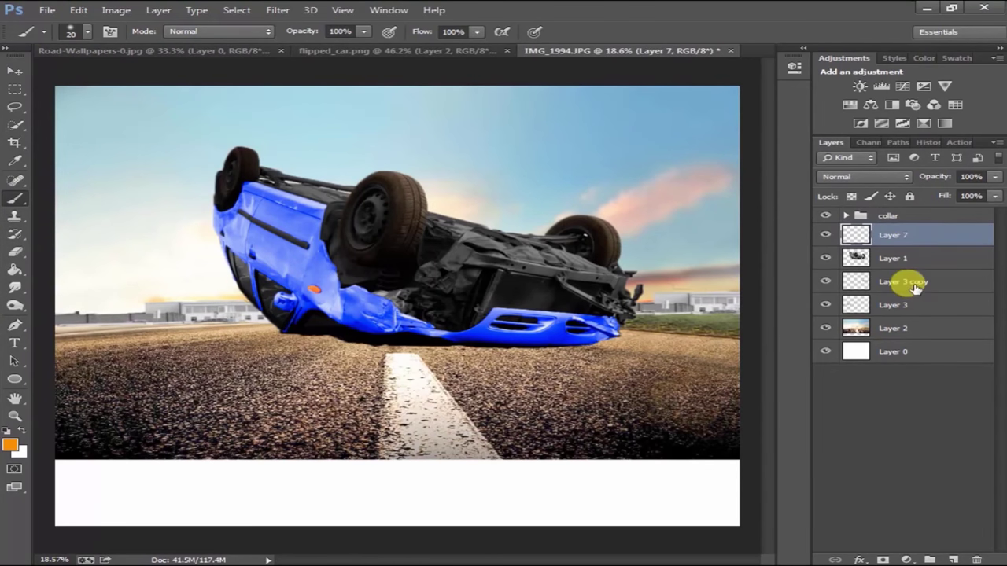
{"action": "left_click", "coordinate": [905, 283]}
{"action": "left_click", "coordinate": [825, 280]}
{"action": "left_click", "coordinate": [825, 281]}
{"action": "left_click", "coordinate": [912, 257]}
{"action": "left_click_drag", "start_coordinate": [912, 258], "coordinate": [904, 236]}
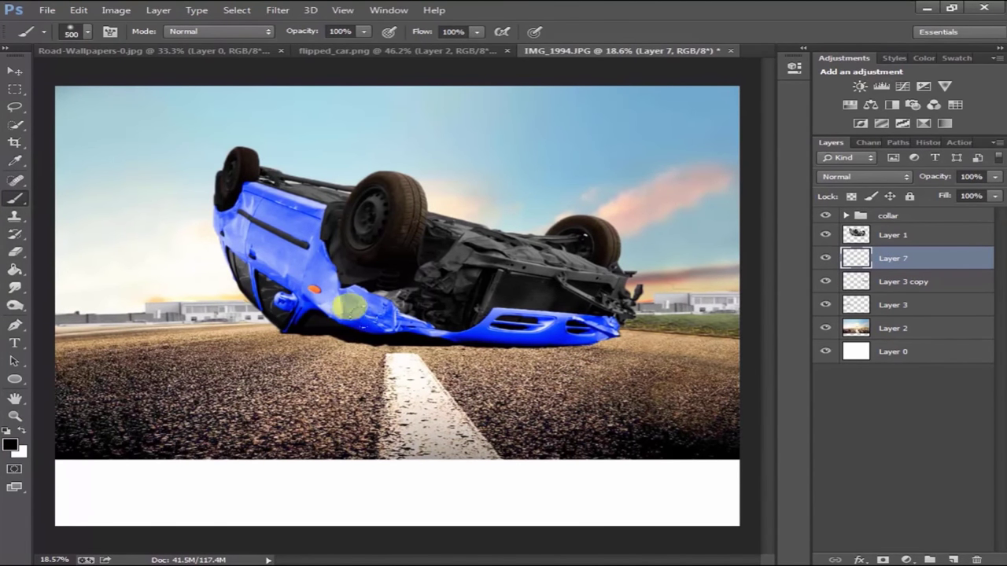
Step: Paint a black shadow on Layer 7 under the car's left side and right bumper
{"action": "scroll", "coordinate": [350, 307], "scroll_direction": "up", "scroll_amount": 3, "text": "alt"}
{"action": "key", "text": "bracketleft"}
{"action": "key", "text": "bracketleft"}
{"action": "key", "text": "bracketleft"}
{"action": "mouse_move", "coordinate": [214, 339]}
{"action": "left_mouse_down"}
{"action": "mouse_move", "coordinate": [482, 364]}
{"action": "mouse_move", "coordinate": [319, 356]}
{"action": "left_mouse_up"}
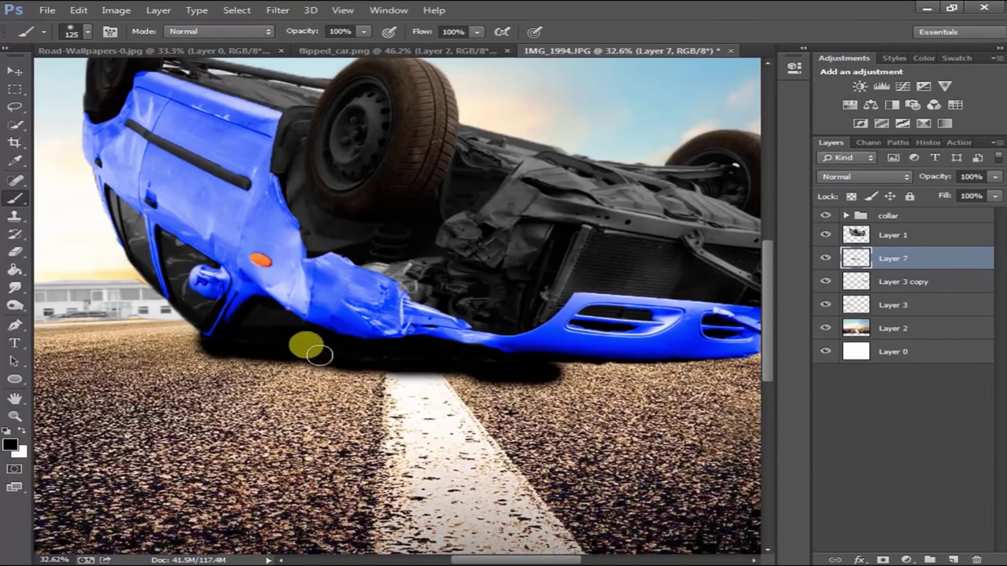
{"action": "scroll", "coordinate": [503, 364], "scroll_direction": "down", "scroll_amount": 2, "text": "alt"}
{"action": "left_click_drag", "start_coordinate": [519, 366], "coordinate": [656, 370]}
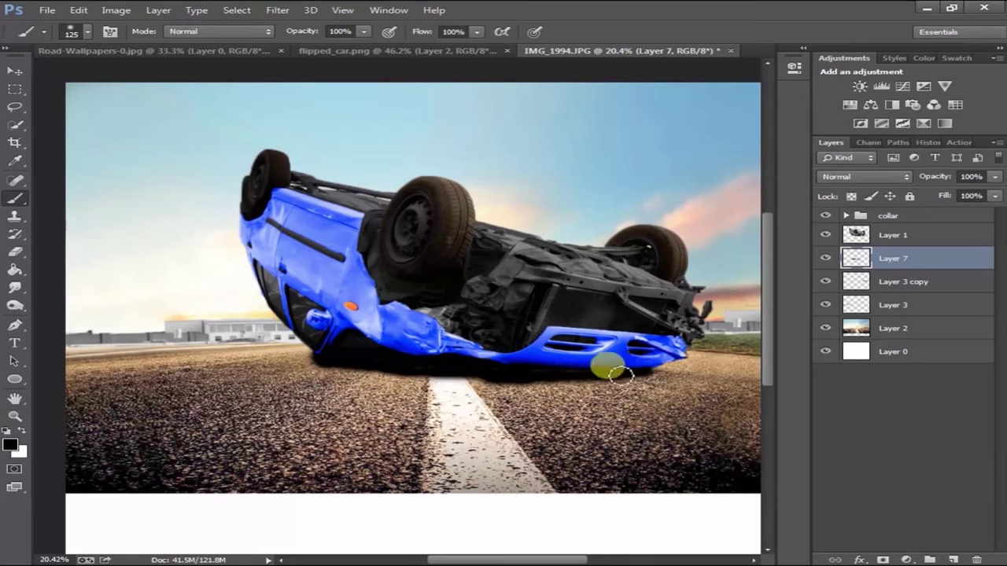
Step: Lower the shadow's fill and apply a slight Gaussian Blur
{"action": "left_click_drag", "start_coordinate": [997, 197], "coordinate": [970, 213]}
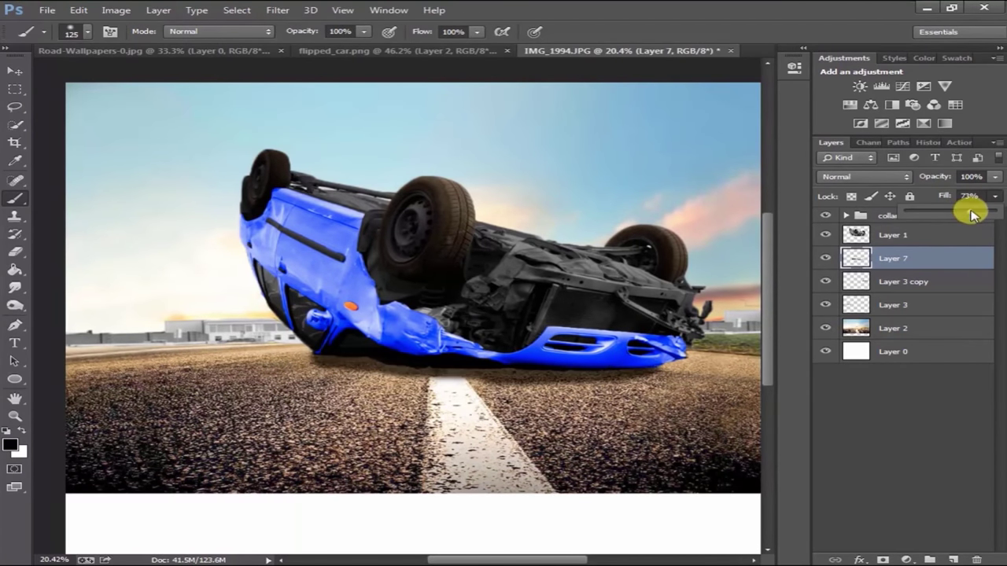
{"action": "left_click", "coordinate": [277, 9]}
{"action": "left_click", "coordinate": [555, 258]}
{"action": "left_click_drag", "start_coordinate": [797, 301], "coordinate": [773, 301]}
{"action": "key", "text": "Return"}
Step: Raise the shadow to 93% fill and apply a much stronger Gaussian Blur
{"action": "left_click_drag", "start_coordinate": [995, 196], "coordinate": [991, 215]}
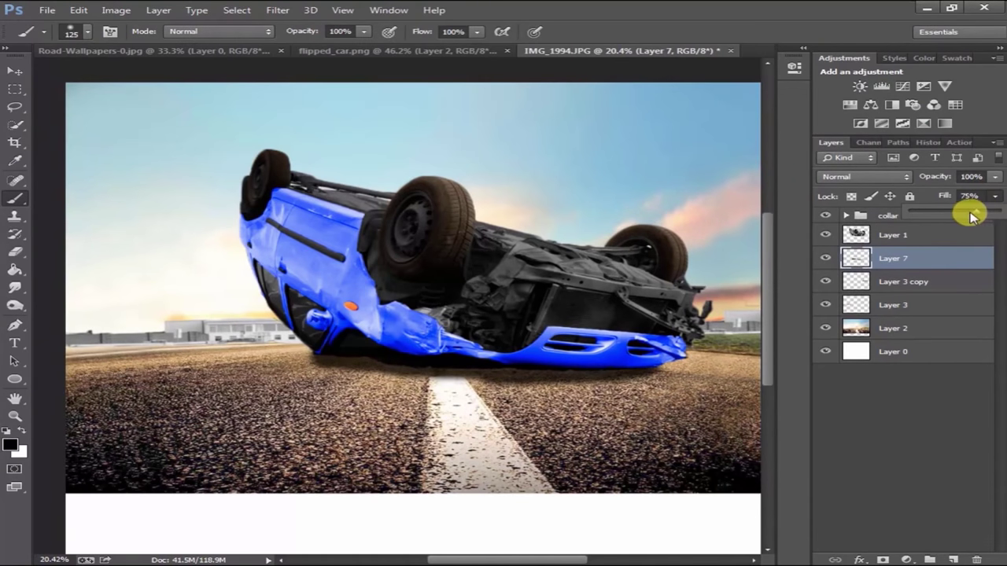
{"action": "left_click", "coordinate": [277, 9]}
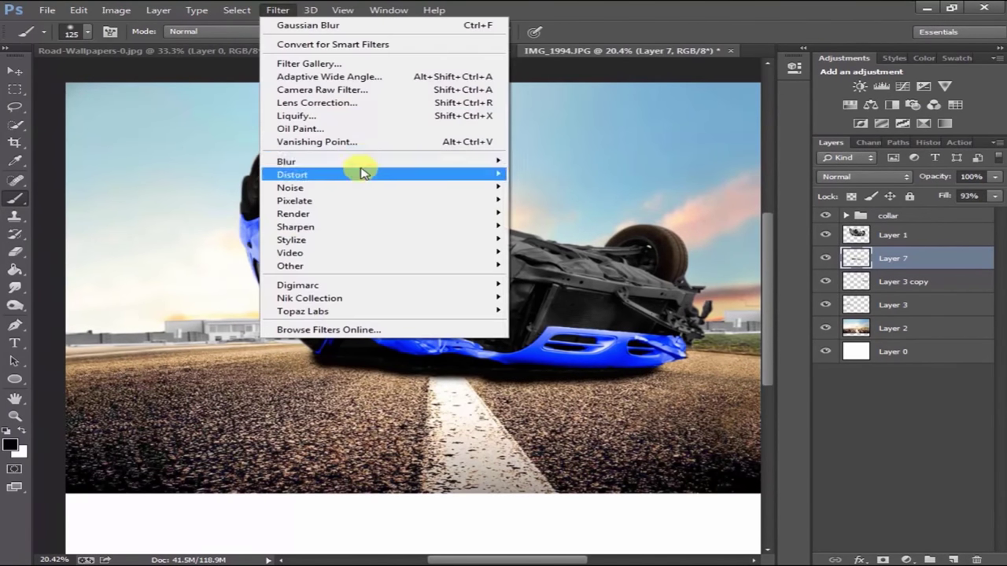
{"action": "left_click", "coordinate": [561, 259]}
{"action": "mouse_move", "coordinate": [773, 301]}
{"action": "left_mouse_down"}
{"action": "mouse_move", "coordinate": [803, 305]}
{"action": "mouse_move", "coordinate": [779, 308]}
{"action": "left_mouse_up"}
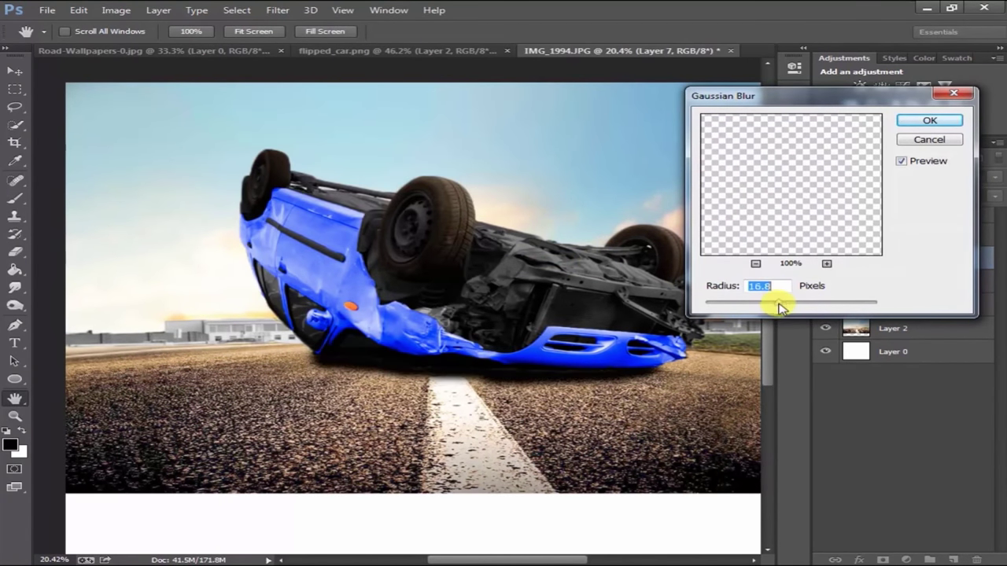
{"action": "left_click", "coordinate": [932, 119]}
{"action": "right_click", "coordinate": [14, 89]}
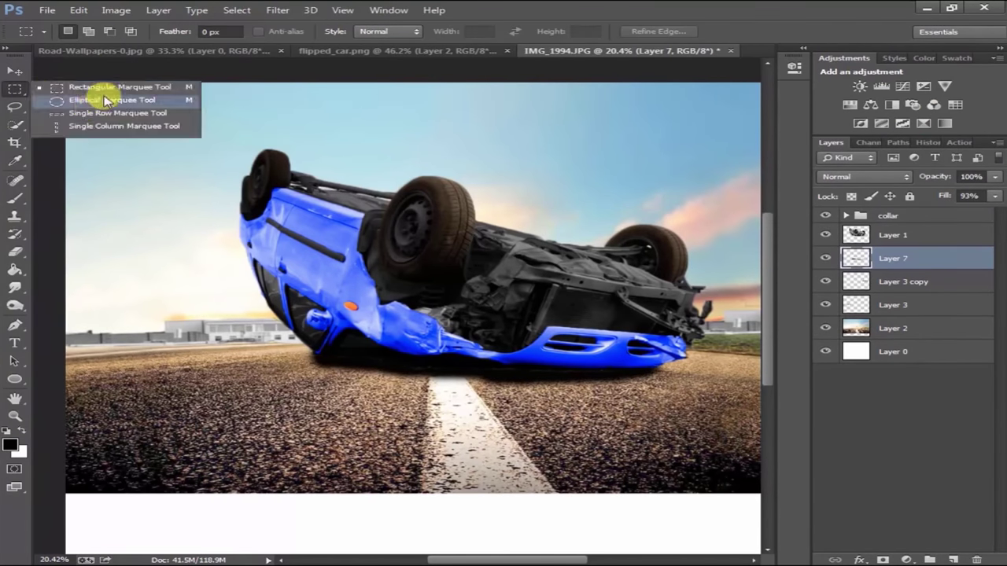
Step: On a new layer, fill a wide elliptical selection across the car's lower half with black
{"action": "left_click", "coordinate": [94, 99]}
{"action": "left_click", "coordinate": [953, 559]}
{"action": "left_click_drag", "start_coordinate": [189, 280], "coordinate": [692, 346]}
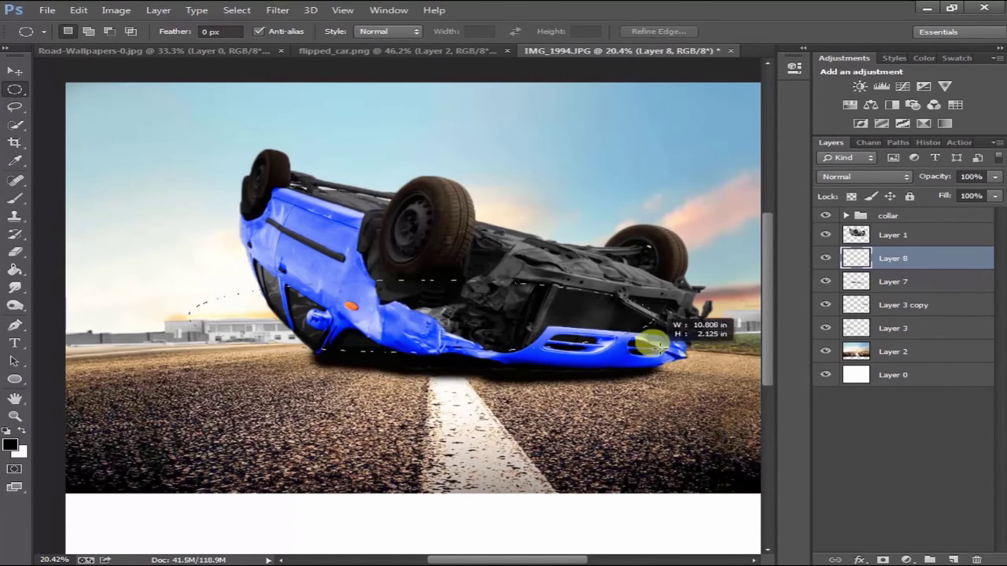
{"action": "left_click", "coordinate": [14, 269]}
{"action": "left_click", "coordinate": [346, 303]}
{"action": "left_click_drag", "start_coordinate": [873, 258], "coordinate": [873, 228]}
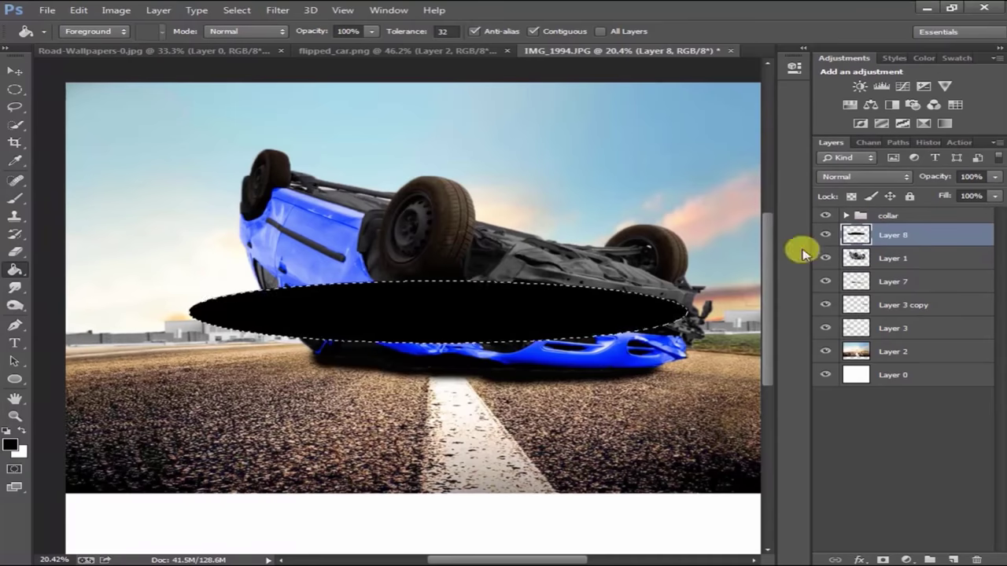
{"action": "key", "text": "ctrl+d"}
{"action": "key", "text": "v"}
Step: Heavily Gaussian-blur the black ellipse and place it beneath the car
{"action": "left_click", "coordinate": [277, 9]}
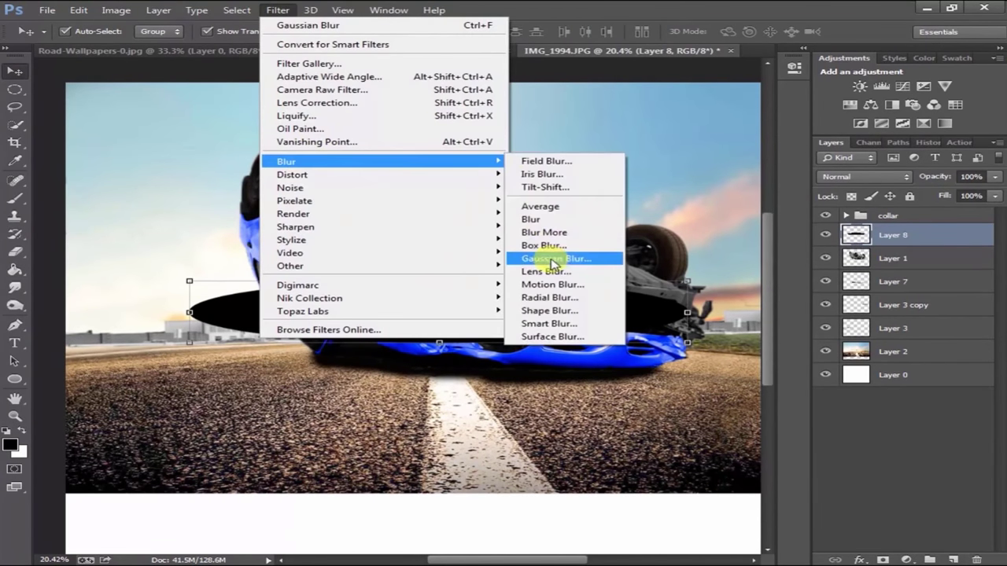
{"action": "left_click", "coordinate": [551, 258]}
{"action": "left_click_drag", "start_coordinate": [776, 304], "coordinate": [806, 307]}
{"action": "key", "text": "Return"}
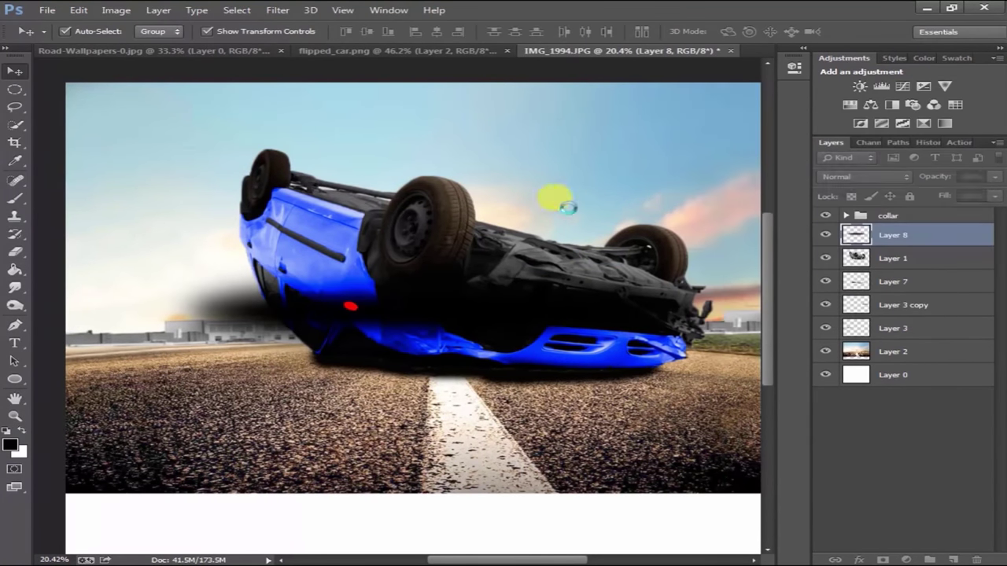
{"action": "left_click_drag", "start_coordinate": [883, 236], "coordinate": [881, 291]}
{"action": "mouse_move", "coordinate": [545, 298]}
{"action": "left_mouse_down"}
{"action": "mouse_move", "coordinate": [262, 360]}
{"action": "mouse_move", "coordinate": [596, 308]}
{"action": "mouse_move", "coordinate": [568, 339]}
{"action": "left_mouse_up"}
Step: Free-transform the ellipse shadow Layer 8 slightly smaller and set it to 69% fill
{"action": "key", "text": "ctrl+minus"}
{"action": "key", "text": "ctrl+t"}
{"action": "scroll", "coordinate": [551, 339], "scroll_direction": "up", "scroll_amount": 2}
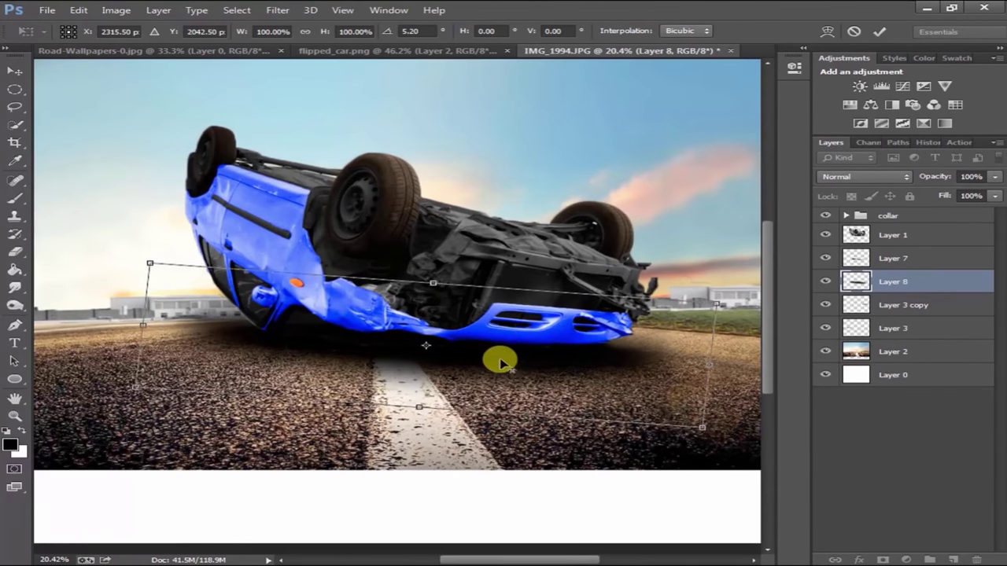
{"action": "mouse_move", "coordinate": [701, 423]}
{"action": "left_mouse_down"}
{"action": "mouse_move", "coordinate": [685, 407]}
{"action": "mouse_move", "coordinate": [695, 417]}
{"action": "left_mouse_up"}
{"action": "left_click_drag", "start_coordinate": [994, 196], "coordinate": [966, 217]}
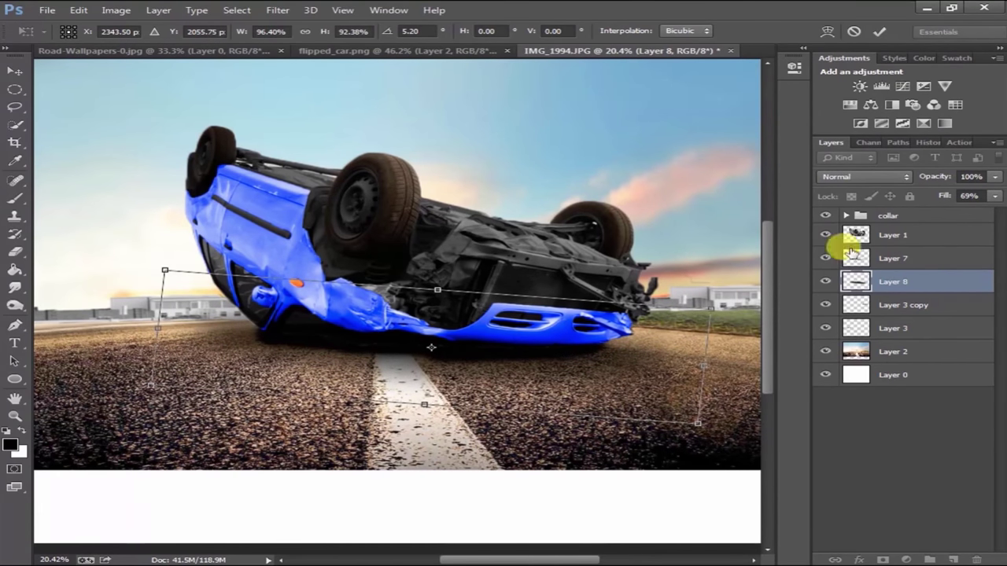
{"action": "key", "text": "Return"}
Step: Fade Layer 7's shadow to about 60% fill
{"action": "left_click", "coordinate": [910, 258]}
{"action": "left_click_drag", "start_coordinate": [995, 196], "coordinate": [955, 215]}
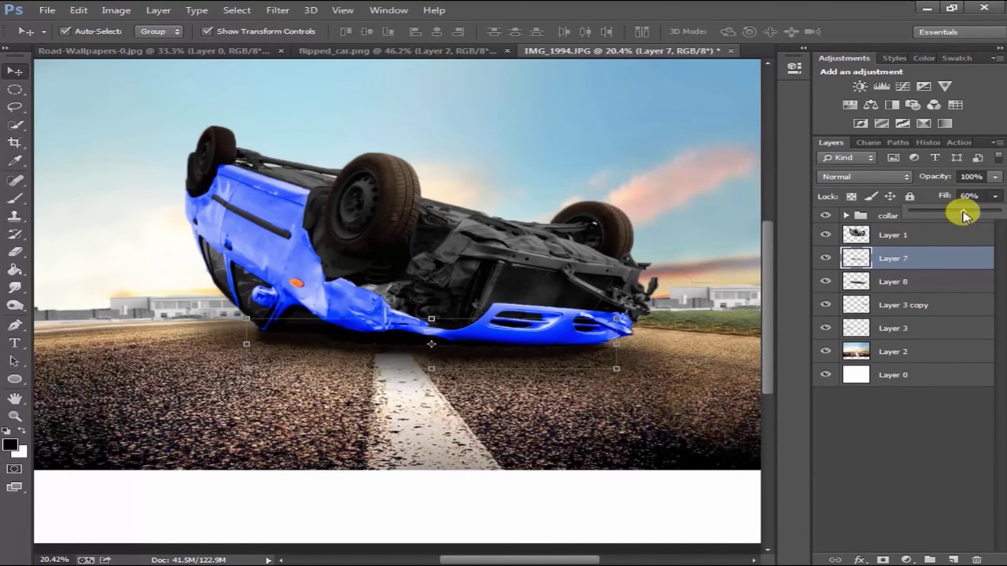
{"action": "left_click", "coordinate": [710, 225]}
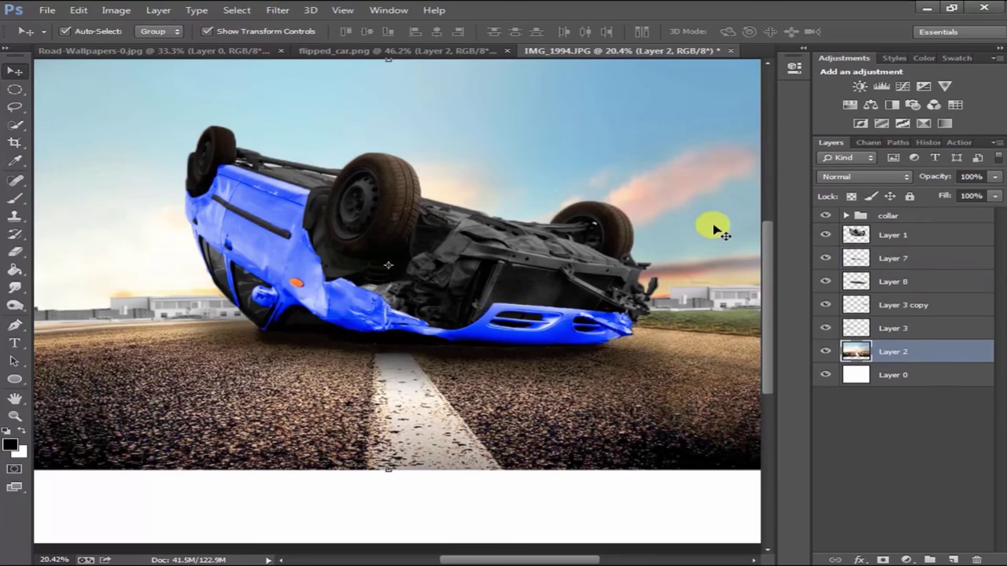
Step: Narrow the Layer 8 shadow under the car with Free Transform
{"action": "left_click", "coordinate": [910, 281]}
{"action": "left_click_drag", "start_coordinate": [695, 350], "coordinate": [584, 354]}
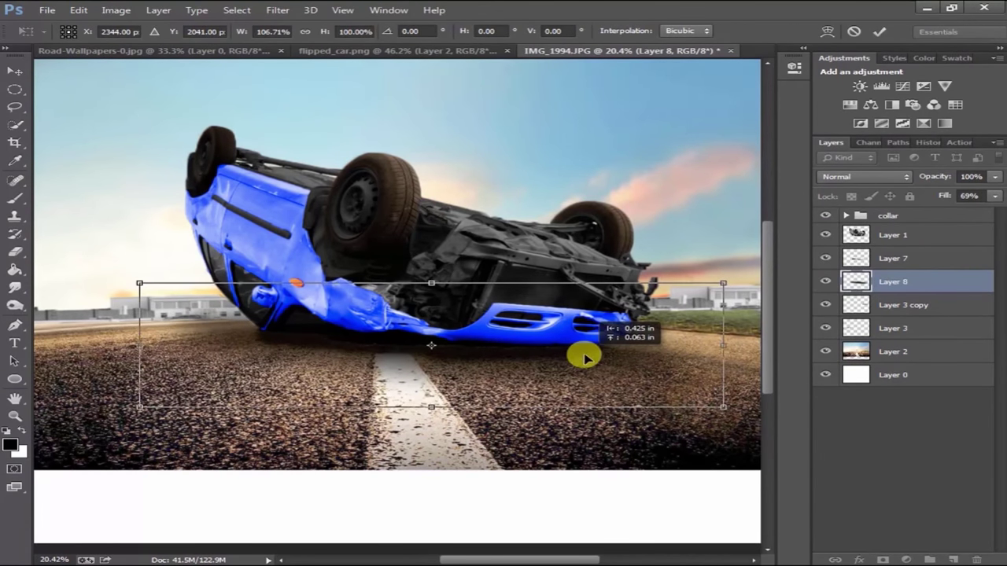
{"action": "key", "text": "Return"}
{"action": "left_click", "coordinate": [648, 105]}
Step: Hide the road and shadow layers and stamp the visible car into new Layer 9
{"action": "left_click", "coordinate": [380, 247]}
{"action": "left_click", "coordinate": [893, 236]}
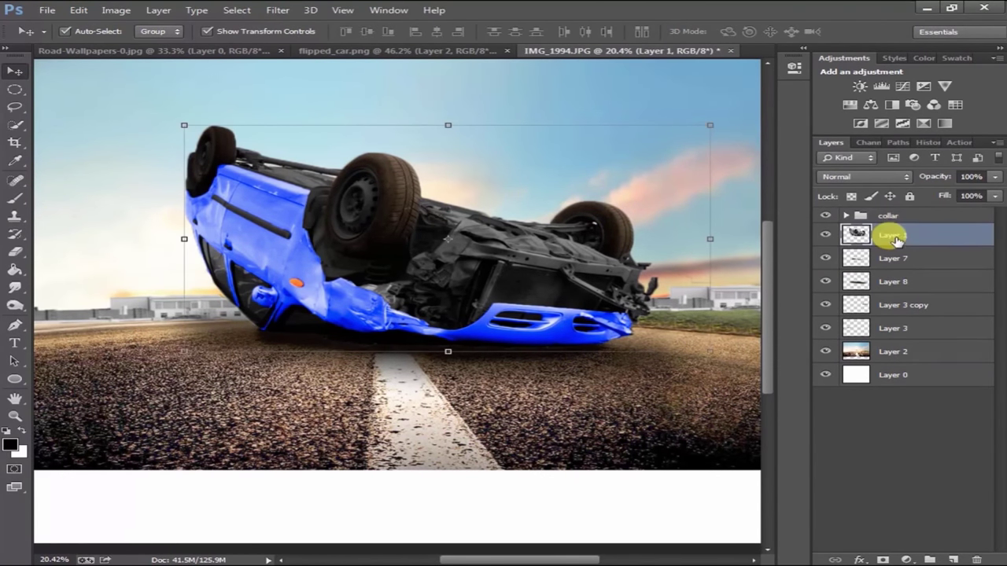
{"action": "left_click_drag", "start_coordinate": [825, 281], "coordinate": [825, 374]}
{"action": "left_click_drag", "start_coordinate": [825, 283], "coordinate": [825, 258]}
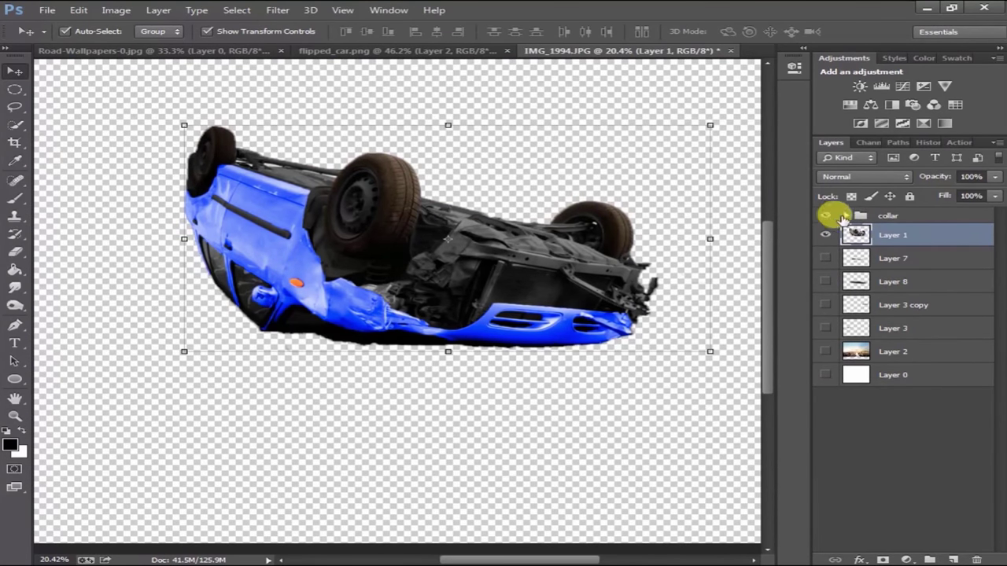
{"action": "left_click", "coordinate": [843, 216]}
{"action": "key", "text": "ctrl+alt+shift+e"}
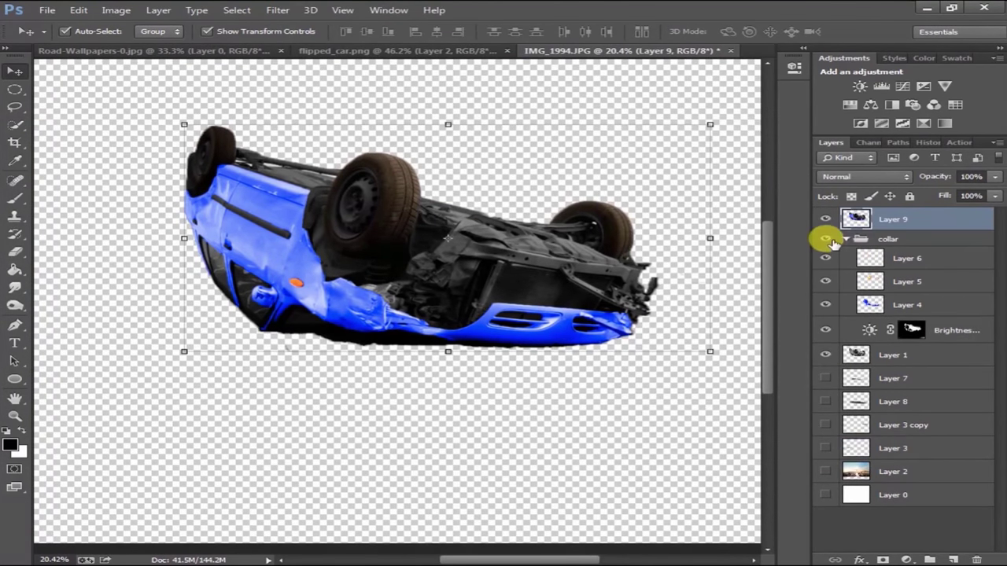
Step: Show the shadows and background again, move Layer 1 into collar, and hide the collar group
{"action": "left_click", "coordinate": [846, 238]}
{"action": "left_click", "coordinate": [831, 258]}
{"action": "left_click", "coordinate": [825, 281]}
{"action": "left_click", "coordinate": [825, 304]}
{"action": "mouse_move", "coordinate": [825, 340]}
{"action": "left_mouse_down"}
{"action": "mouse_move", "coordinate": [813, 355]}
{"action": "mouse_move", "coordinate": [818, 325]}
{"action": "left_mouse_up"}
{"action": "left_click", "coordinate": [845, 238]}
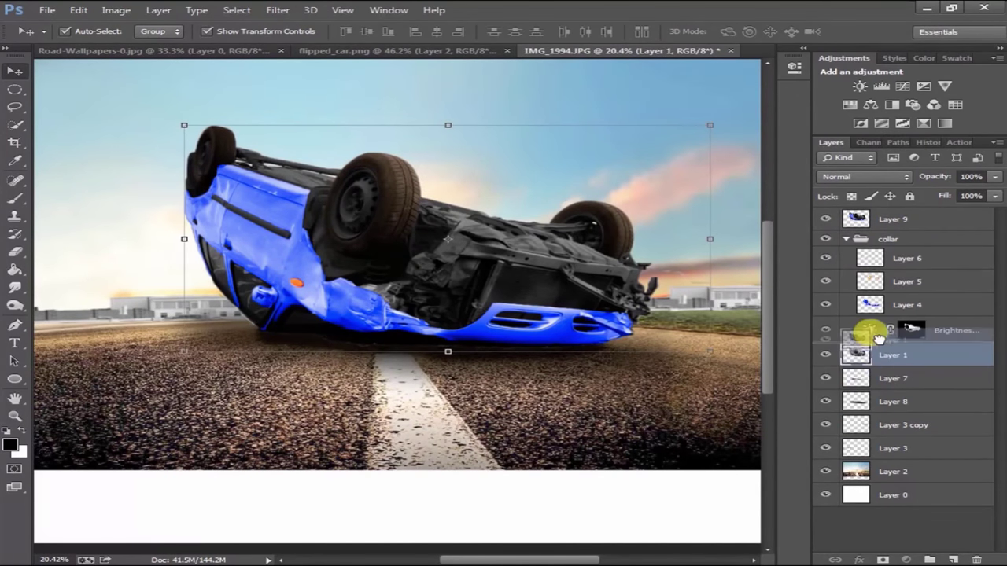
{"action": "left_click_drag", "start_coordinate": [865, 333], "coordinate": [908, 239]}
{"action": "left_click", "coordinate": [828, 380]}
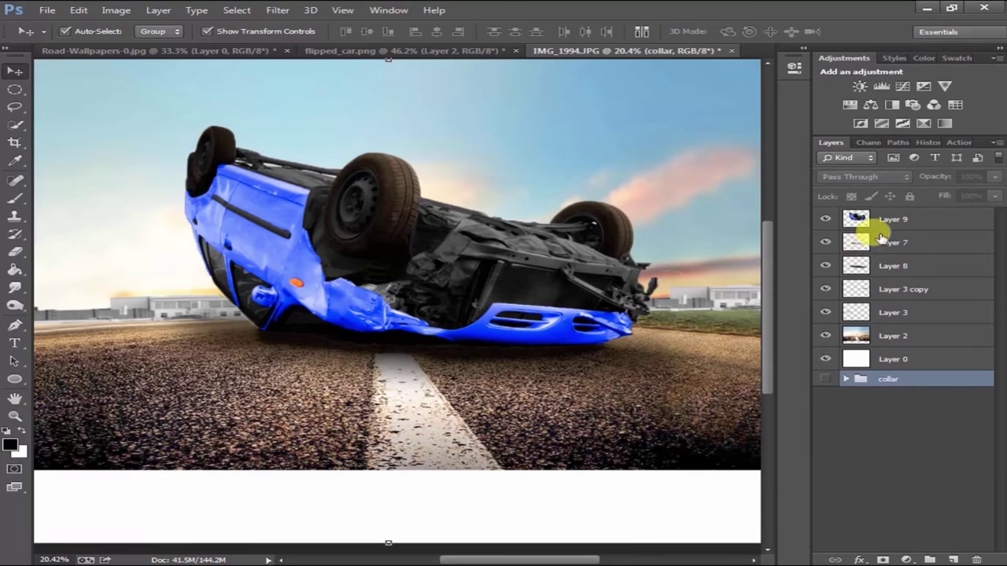
{"action": "left_click", "coordinate": [887, 244]}
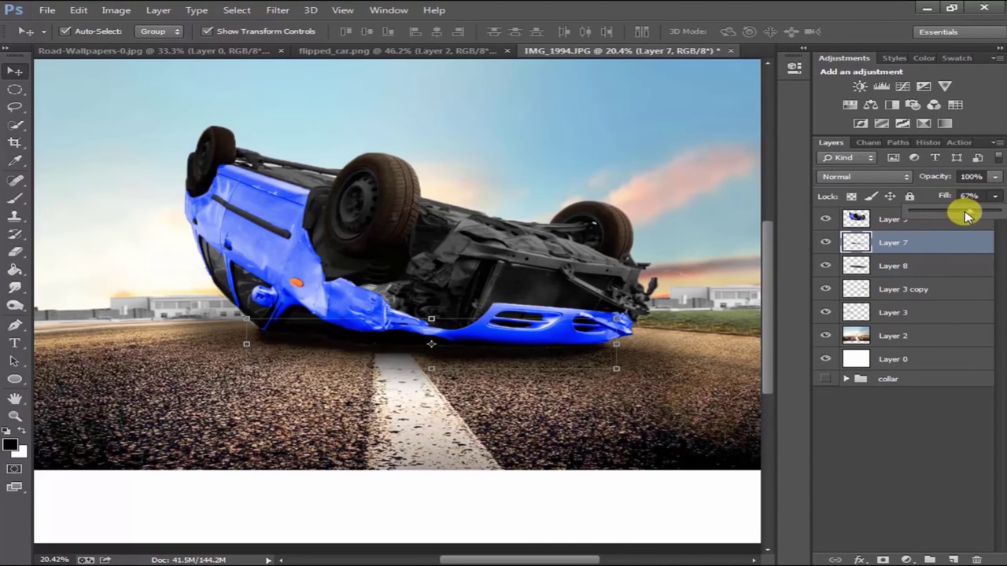
Step: Group car Layer 9 with shadow Layers 7 and 8 into Group 1
{"action": "left_click", "coordinate": [714, 270]}
{"action": "scroll", "coordinate": [405, 354], "scroll_direction": "down", "scroll_amount": 3}
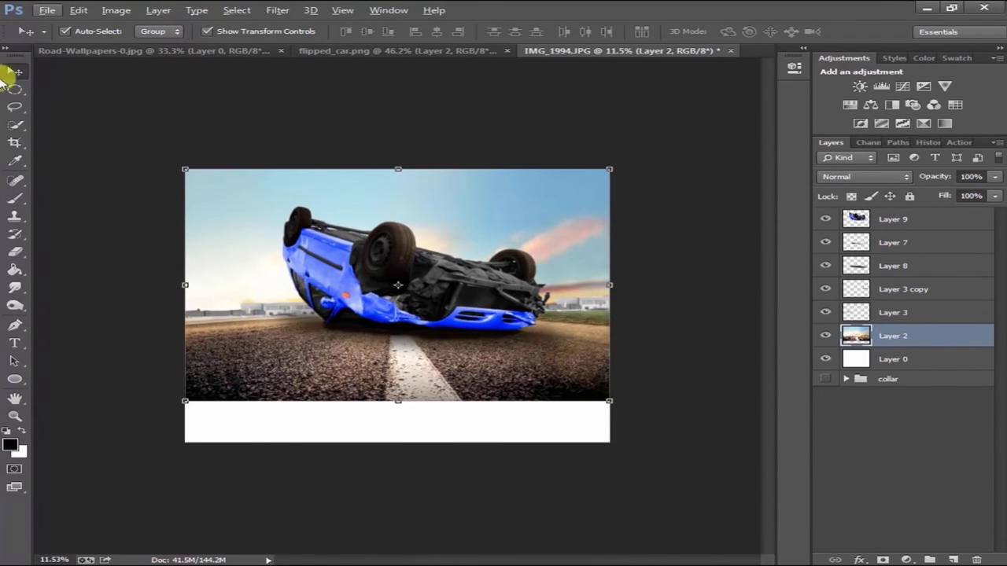
{"action": "left_click", "coordinate": [896, 288]}
{"action": "left_click", "coordinate": [893, 265]}
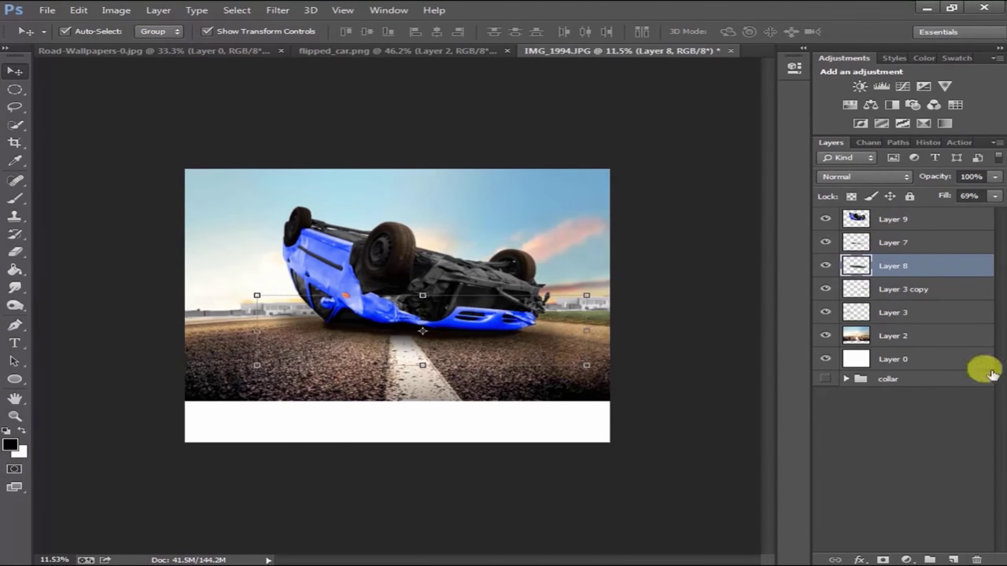
{"action": "left_click", "coordinate": [893, 219], "text": "shift"}
{"action": "left_click_drag", "start_coordinate": [892, 219], "coordinate": [929, 559]}
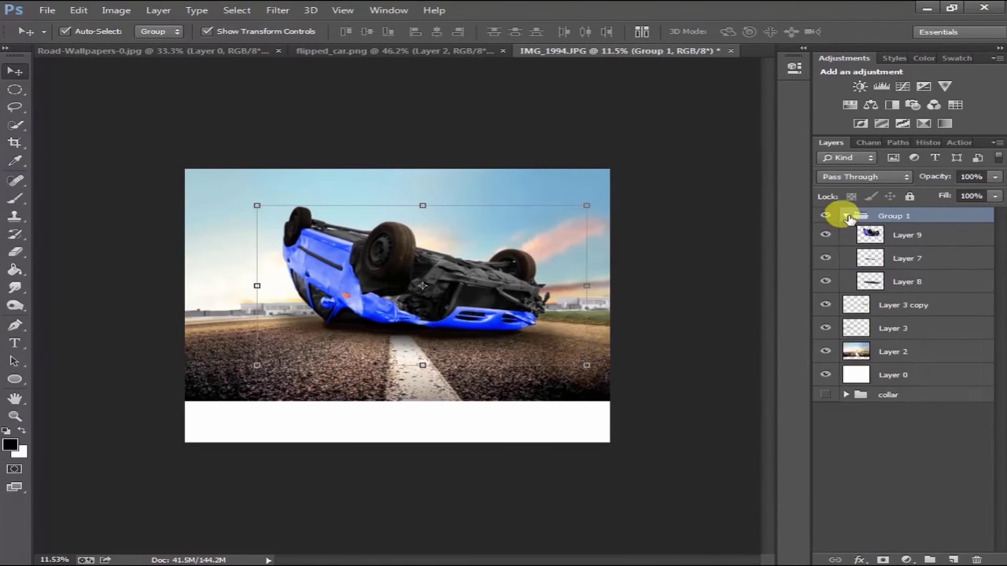
{"action": "left_click", "coordinate": [912, 236]}
Step: Free-transform Group 1 to nudge it slightly rightward along the road
{"action": "left_click", "coordinate": [535, 320]}
{"action": "scroll", "coordinate": [397, 311], "scroll_direction": "up", "scroll_amount": 1}
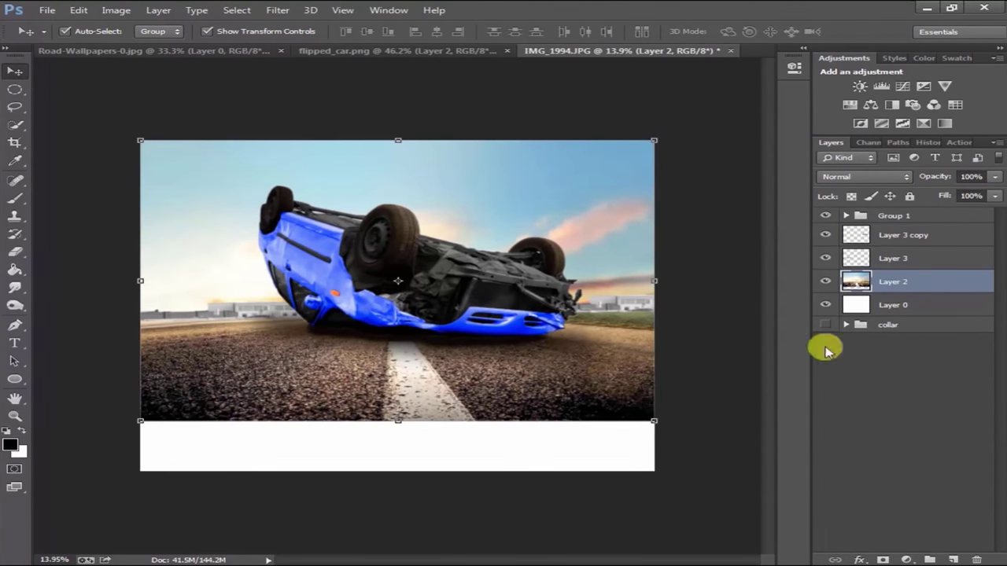
{"action": "left_click", "coordinate": [896, 217]}
{"action": "key", "text": "ctrl+t"}
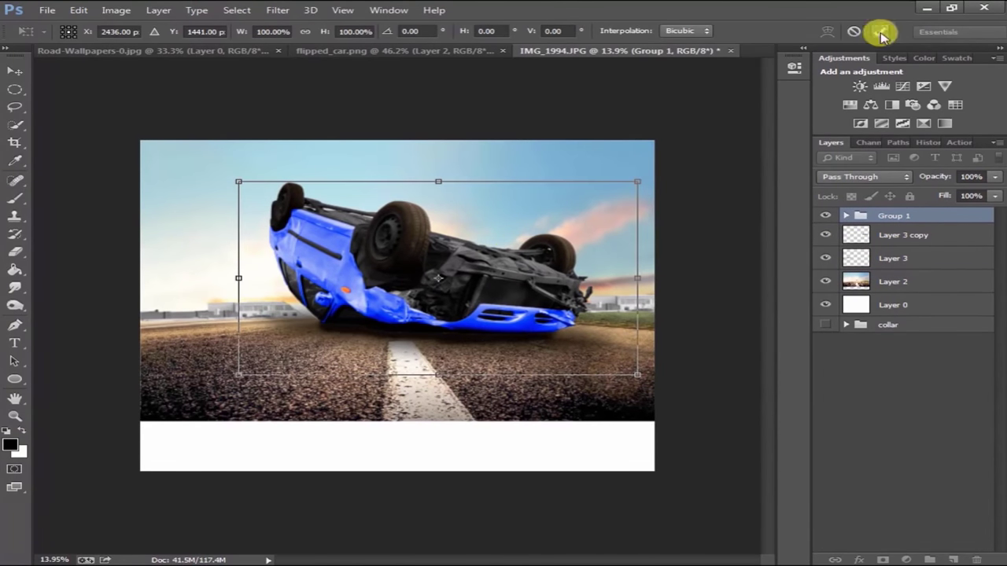
{"action": "double_click", "coordinate": [453, 297]}
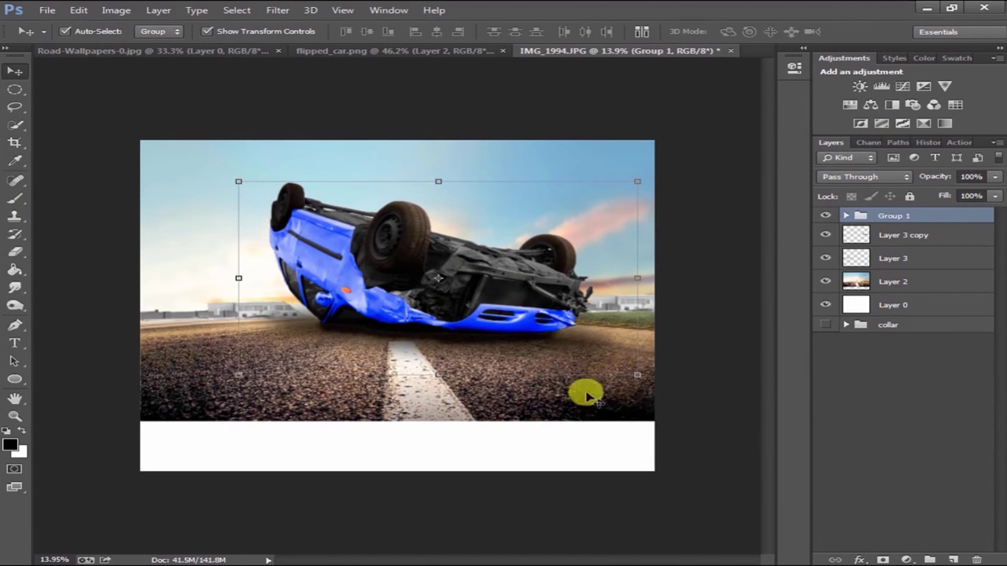
{"action": "left_click", "coordinate": [224, 313]}
{"action": "left_click", "coordinate": [17, 89]}
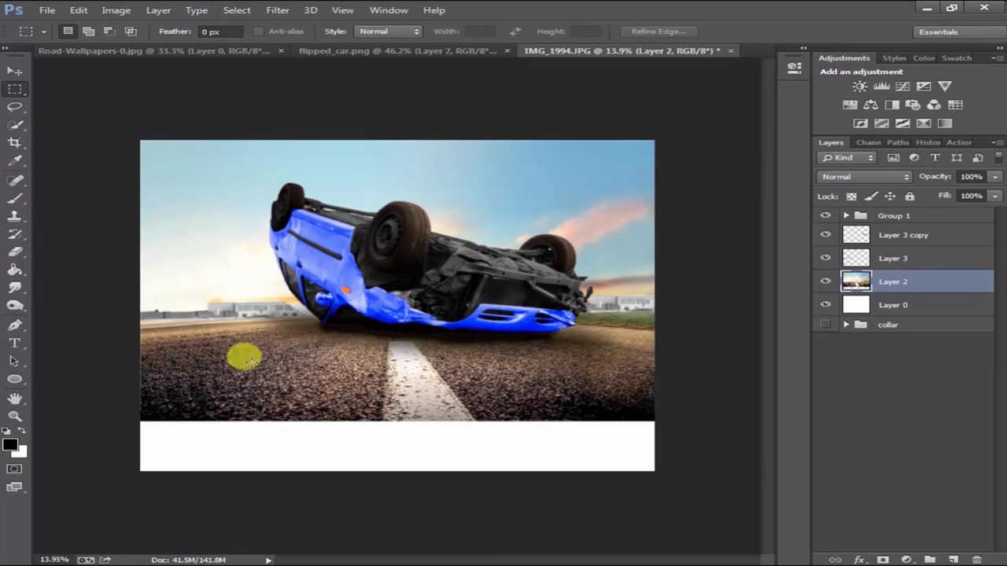
Step: Select the road strip below the car on Layer 2 and stretch it down over the bottom white band
{"action": "mouse_move", "coordinate": [146, 332]}
{"action": "left_mouse_down"}
{"action": "mouse_move", "coordinate": [332, 399]}
{"action": "mouse_move", "coordinate": [595, 409]}
{"action": "mouse_move", "coordinate": [175, 343]}
{"action": "mouse_move", "coordinate": [657, 410]}
{"action": "left_mouse_up"}
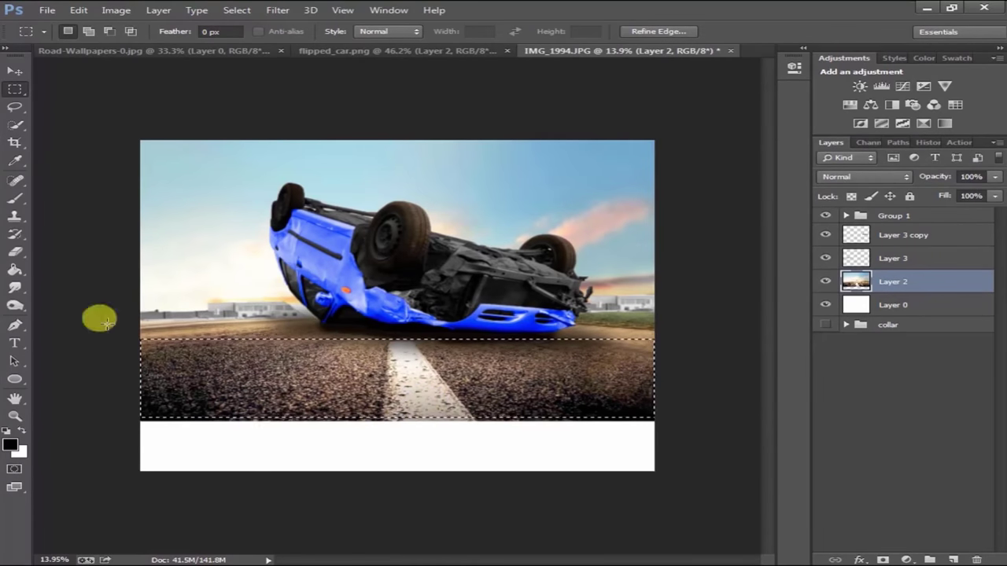
{"action": "key", "text": "v"}
{"action": "left_click_drag", "start_coordinate": [400, 442], "coordinate": [398, 470]}
{"action": "key", "text": "Return"}
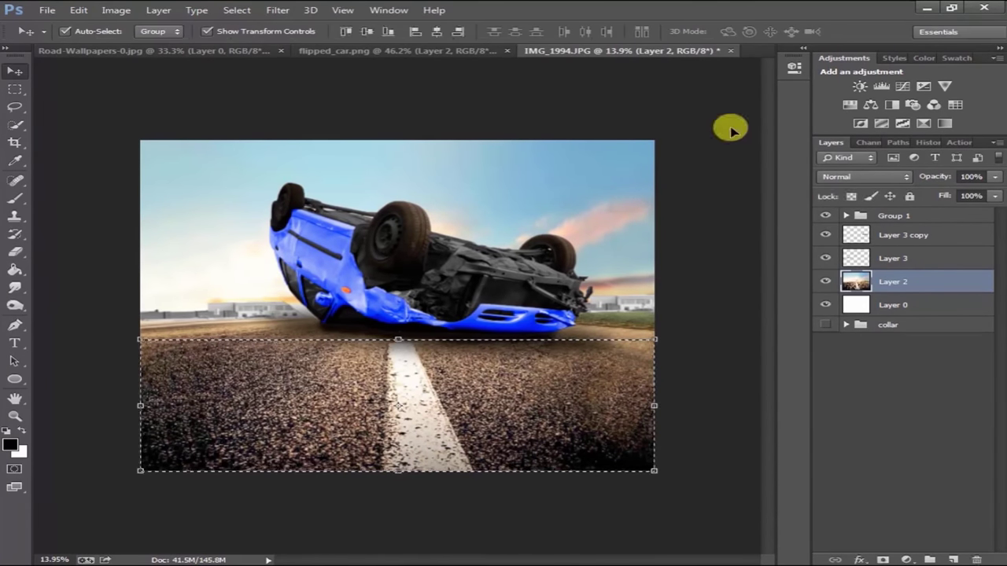
{"action": "left_click", "coordinate": [409, 374]}
{"action": "scroll", "coordinate": [354, 341], "scroll_direction": "up", "scroll_amount": 5}
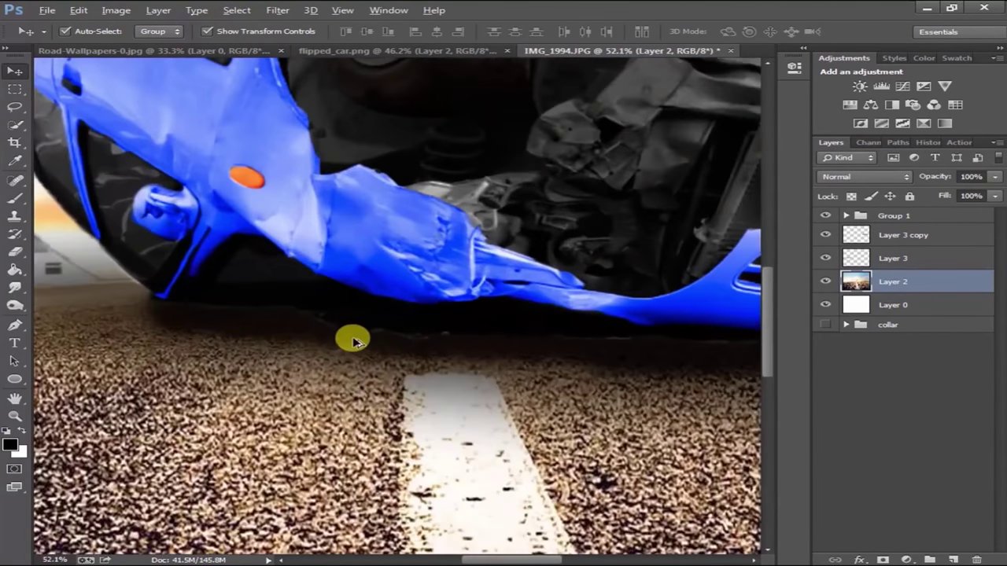
Step: Mask car Layer 9 and paint its bottom edge with a 50 px black brush
{"action": "left_click", "coordinate": [845, 215]}
{"action": "left_click", "coordinate": [700, 259]}
{"action": "key", "text": "b"}
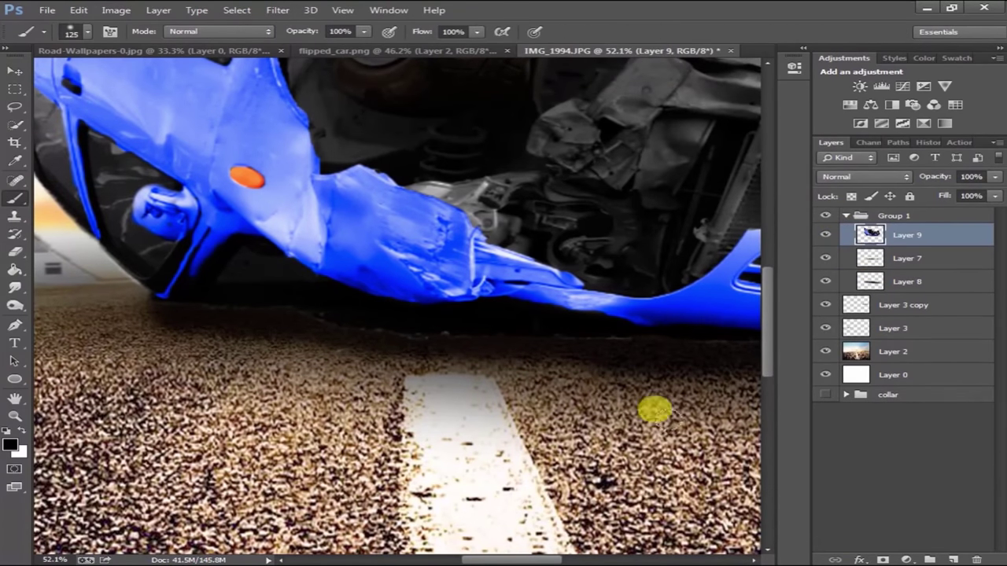
{"action": "right_click", "coordinate": [208, 312]}
{"action": "key", "text": "Return"}
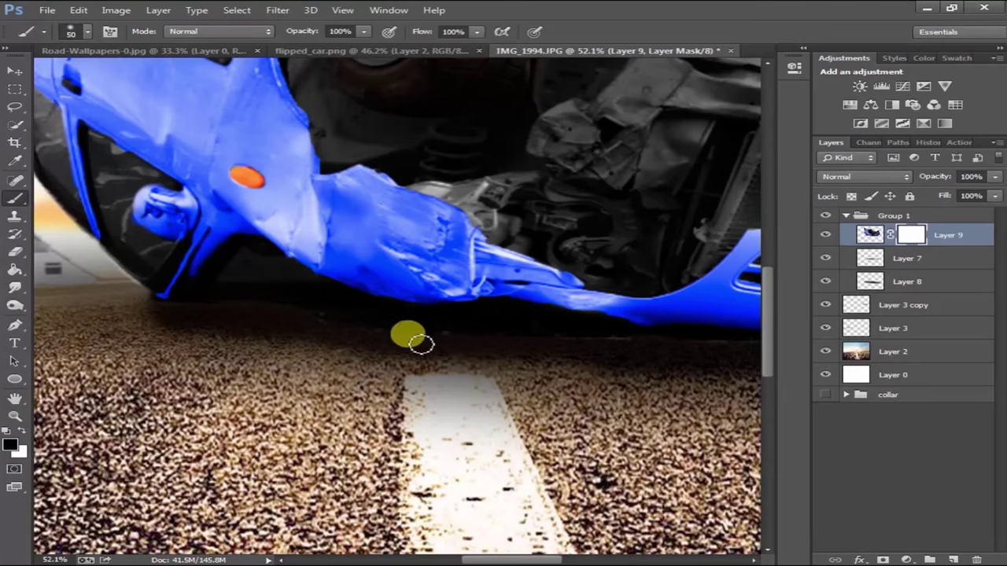
{"action": "mouse_move", "coordinate": [362, 335]}
{"action": "left_mouse_down"}
{"action": "mouse_move", "coordinate": [559, 323]}
{"action": "mouse_move", "coordinate": [468, 357]}
{"action": "left_mouse_up"}
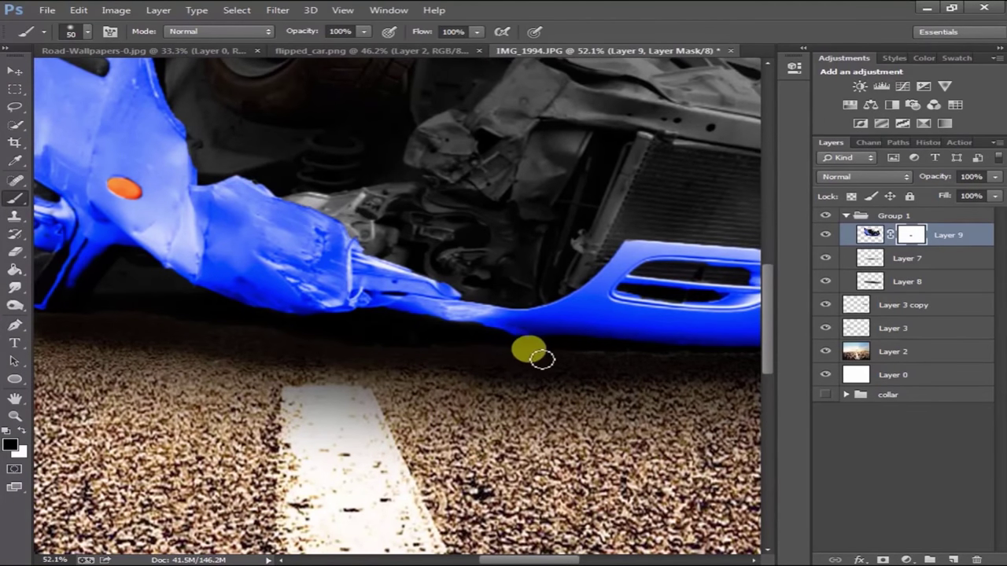
{"action": "left_click_drag", "start_coordinate": [663, 299], "coordinate": [482, 371]}
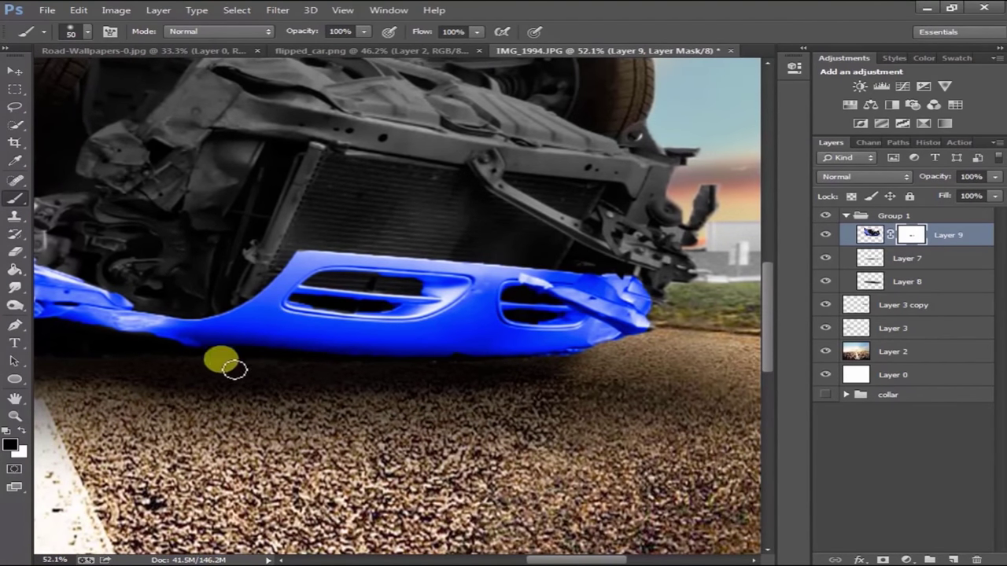
{"action": "scroll", "coordinate": [236, 363], "scroll_direction": "down", "scroll_amount": 5}
Step: Collapse Group 1 and select Layer 3 copy, undoing an accidental layer mask
{"action": "key", "text": "v"}
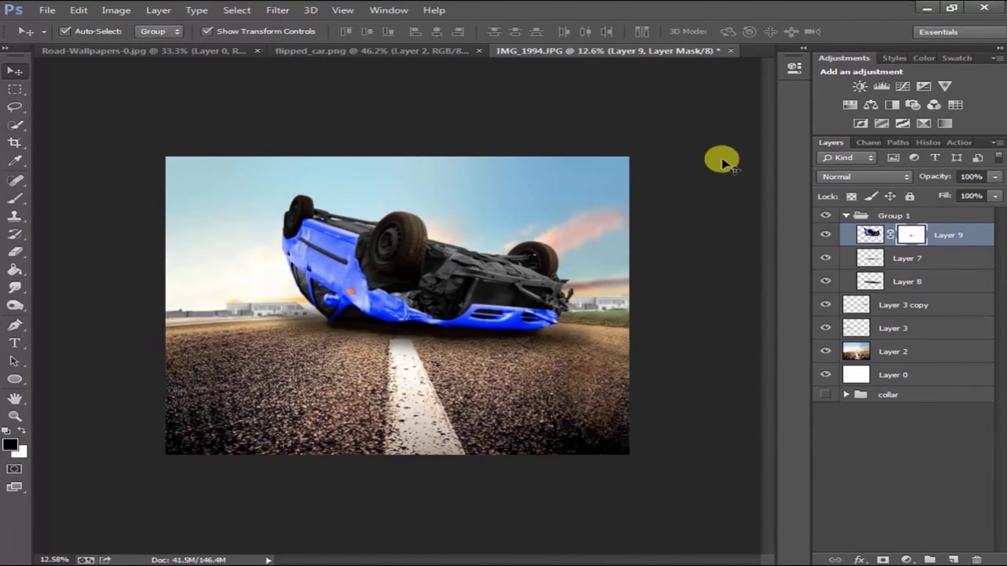
{"action": "left_click", "coordinate": [936, 234], "text": "ctrl"}
{"action": "left_click", "coordinate": [845, 215]}
{"action": "left_click", "coordinate": [889, 240]}
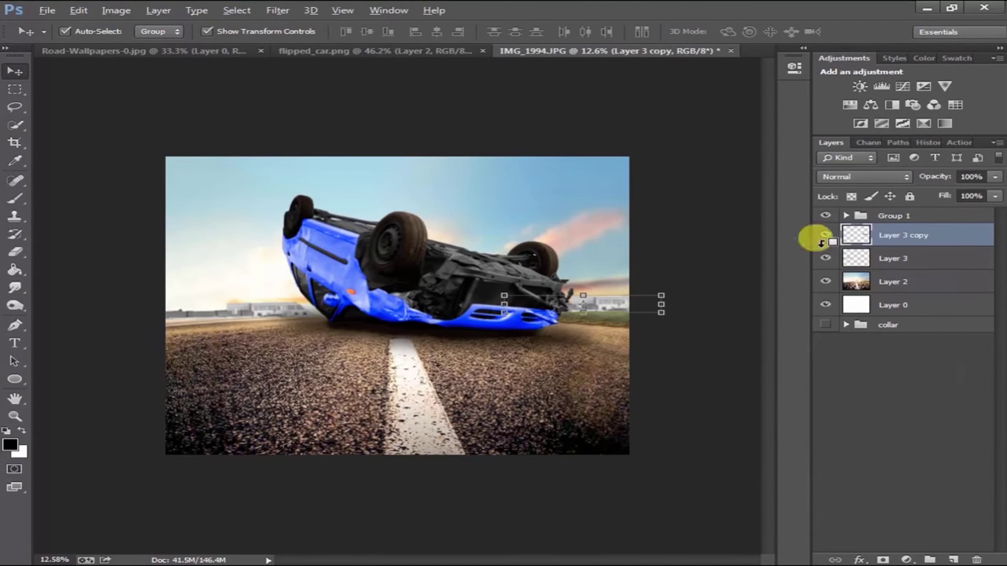
{"action": "left_click", "coordinate": [882, 559]}
{"action": "key", "text": "ctrl+z"}
{"action": "left_click", "coordinate": [908, 240]}
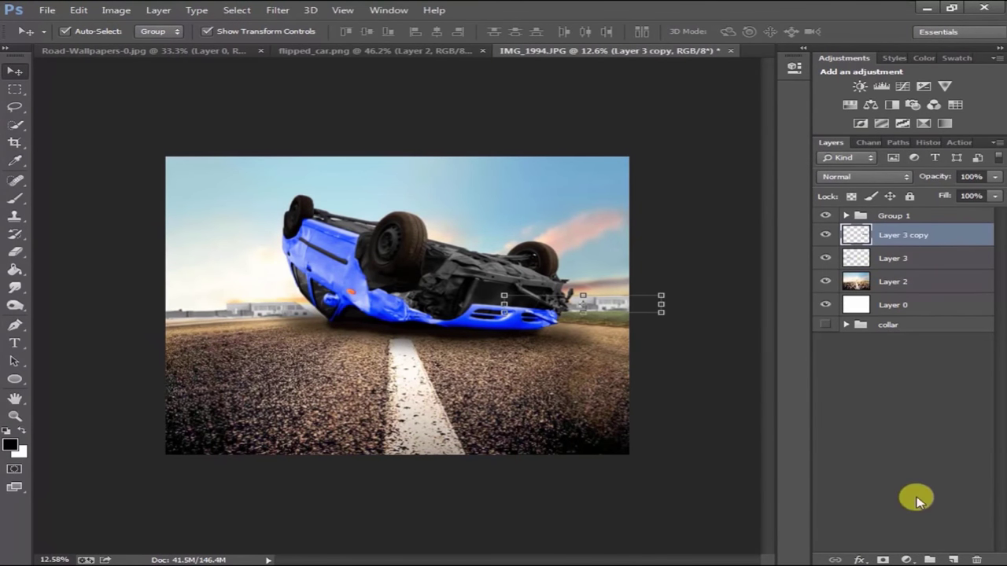
Step: Add a Hue/Saturation adjustment clipped to Layer 3 copy, trying hue -158 and lightness -17
{"action": "left_click", "coordinate": [910, 557]}
{"action": "left_click", "coordinate": [920, 393]}
{"action": "left_click_drag", "start_coordinate": [685, 56], "coordinate": [892, 196]}
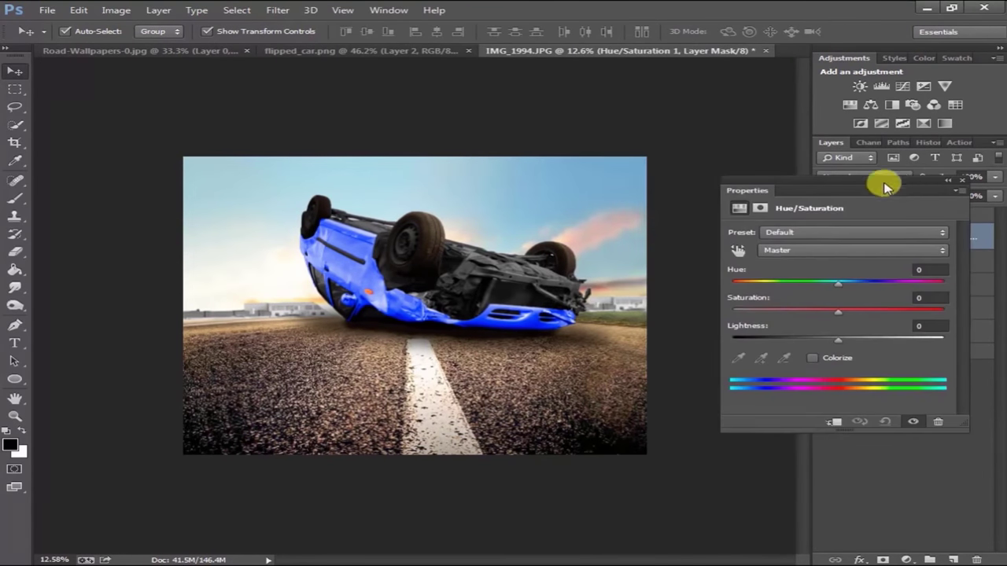
{"action": "key", "text": "ctrl+alt+g"}
{"action": "left_click_drag", "start_coordinate": [645, 214], "coordinate": [316, 192]}
{"action": "left_click_drag", "start_coordinate": [340, 291], "coordinate": [243, 291]}
{"action": "left_click_drag", "start_coordinate": [342, 355], "coordinate": [323, 355]}
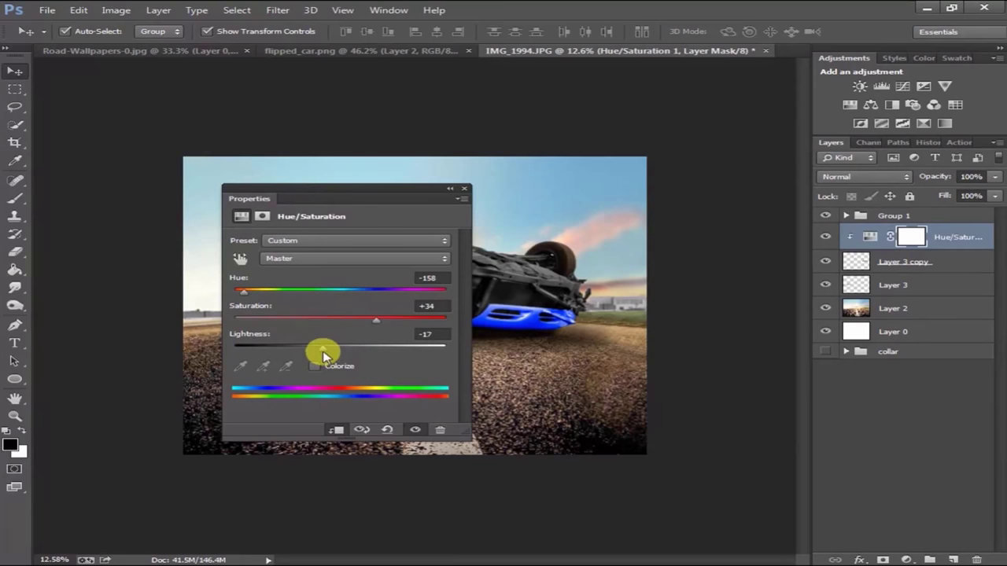
Step: Try several Hue/Saturation presets, settling on Cyanotype for a blue colorize at hue 196, saturation 25
{"action": "left_click", "coordinate": [309, 241]}
{"action": "left_click", "coordinate": [314, 292]}
{"action": "left_click", "coordinate": [283, 241]}
{"action": "left_click", "coordinate": [330, 254]}
{"action": "left_click", "coordinate": [336, 243]}
{"action": "left_click", "coordinate": [315, 277]}
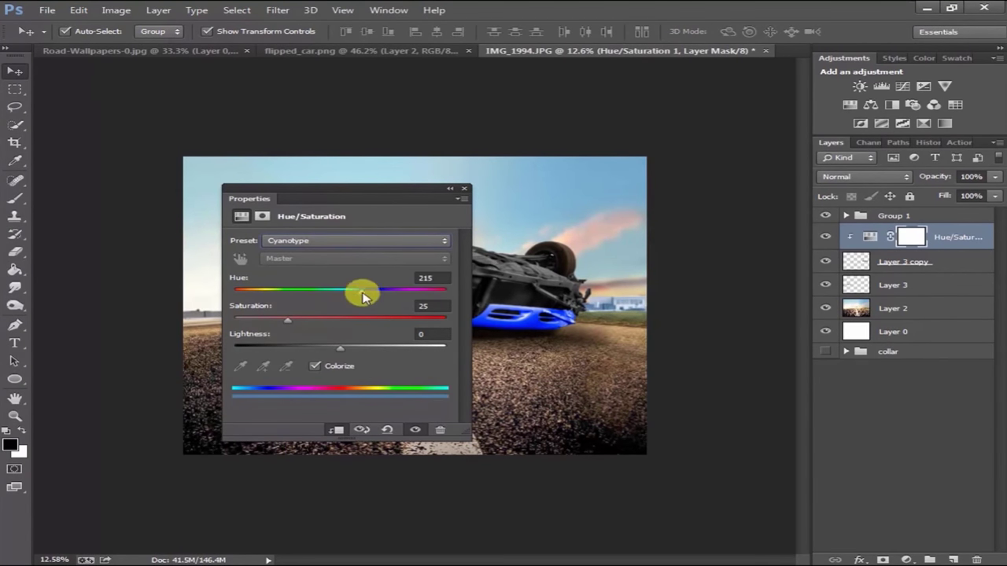
Step: Dock and collapse the Hue/Saturation properties panel, then select Layer 3
{"action": "left_click_drag", "start_coordinate": [400, 193], "coordinate": [557, 186]}
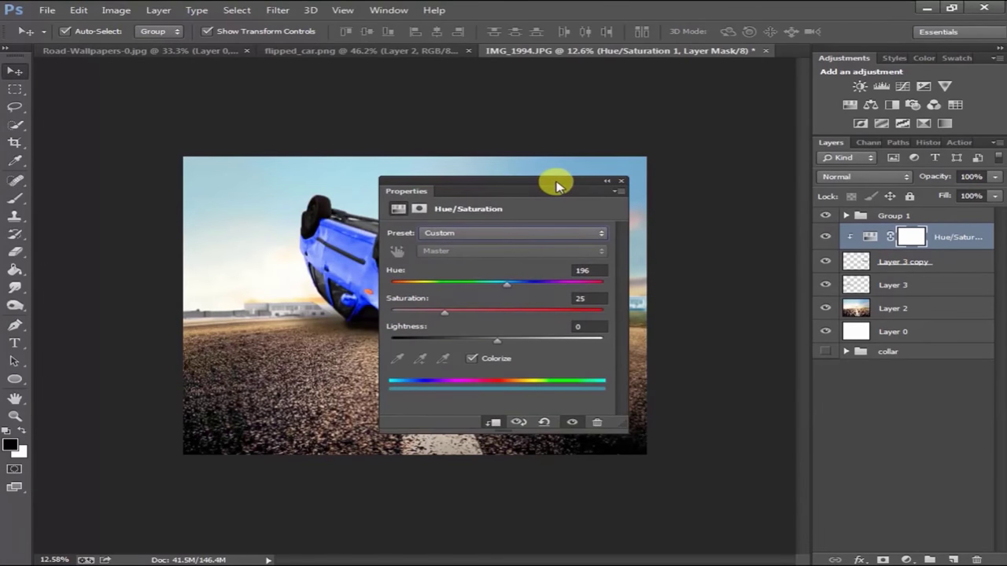
{"action": "left_click", "coordinate": [615, 182]}
{"action": "left_click", "coordinate": [391, 189]}
{"action": "mouse_move", "coordinate": [546, 180]}
{"action": "left_mouse_down"}
{"action": "mouse_move", "coordinate": [836, 61]}
{"action": "mouse_move", "coordinate": [763, 68]}
{"action": "left_mouse_up"}
{"action": "left_click", "coordinate": [800, 49]}
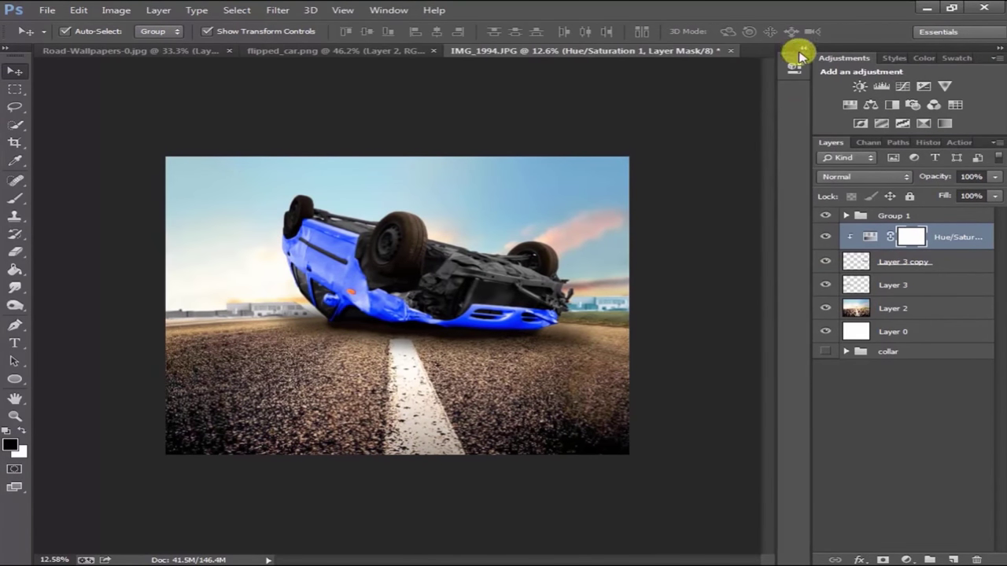
{"action": "left_click", "coordinate": [264, 317]}
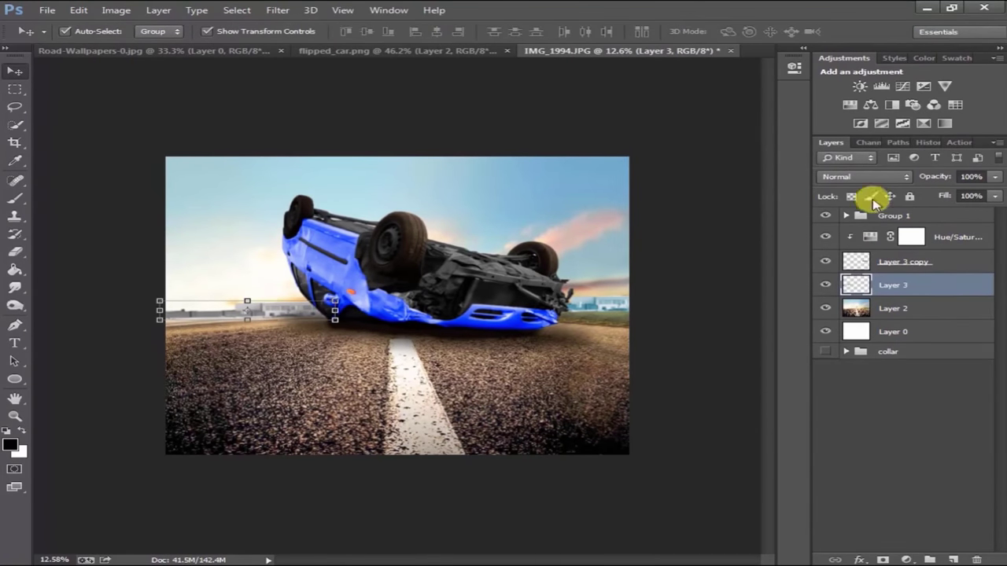
Step: Add a Hue/Saturation adjustment above Layer 3 and clip it to Layer 3
{"action": "left_click", "coordinate": [908, 560]}
{"action": "left_click", "coordinate": [904, 392]}
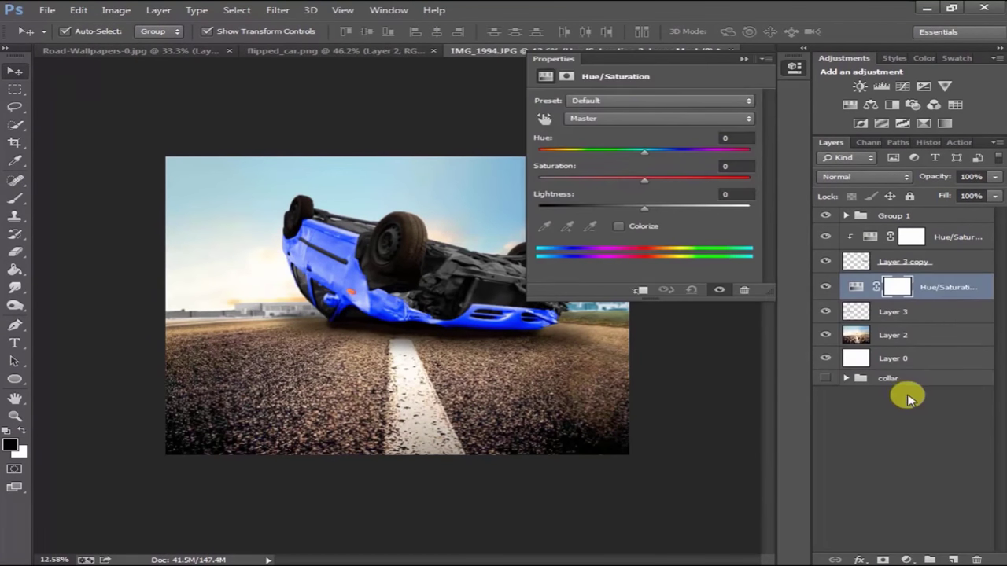
{"action": "right_click", "coordinate": [918, 289]}
{"action": "left_click", "coordinate": [619, 253]}
Step: Try presets and hue and lightness shifts on the new adjustment toward a sepia look
{"action": "left_click", "coordinate": [663, 101]}
{"action": "left_click", "coordinate": [674, 165]}
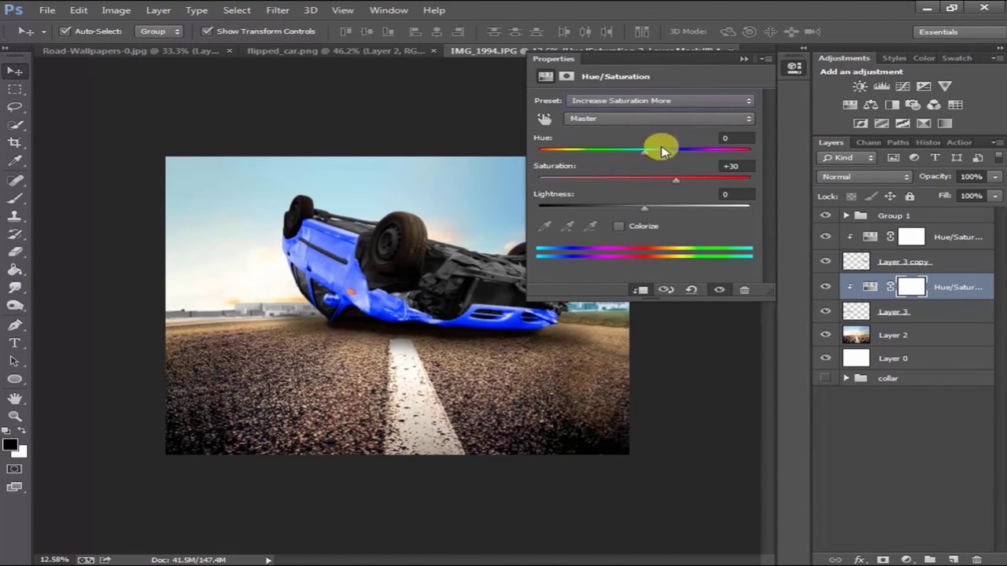
{"action": "mouse_move", "coordinate": [658, 150]}
{"action": "left_mouse_down"}
{"action": "mouse_move", "coordinate": [704, 158]}
{"action": "mouse_move", "coordinate": [594, 150]}
{"action": "left_mouse_up"}
{"action": "left_click_drag", "start_coordinate": [645, 207], "coordinate": [612, 209]}
{"action": "left_click_drag", "start_coordinate": [594, 150], "coordinate": [678, 151]}
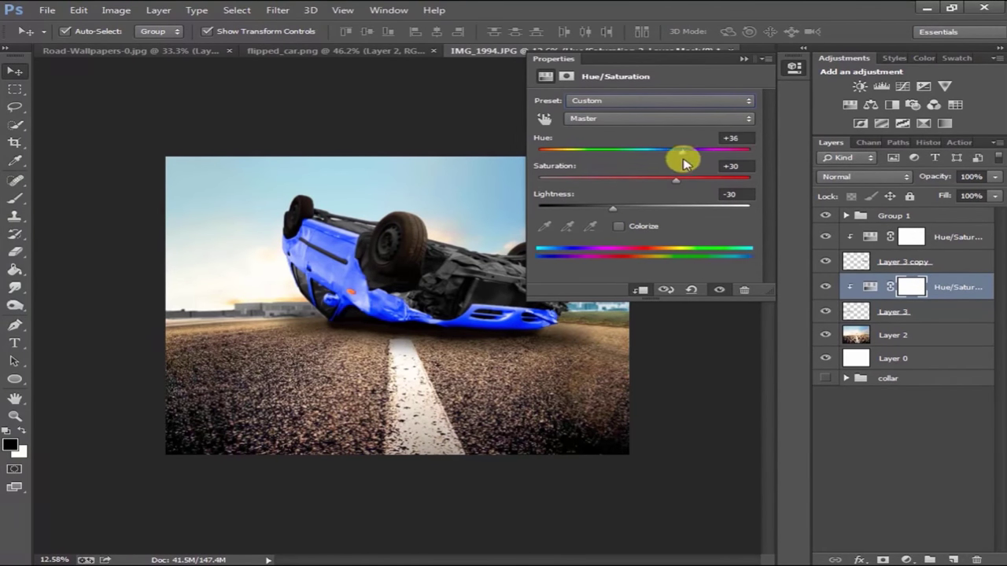
{"action": "left_click", "coordinate": [636, 101]}
{"action": "left_click", "coordinate": [641, 146]}
{"action": "scroll", "coordinate": [649, 102], "scroll_direction": "down", "scroll_amount": 1}
{"action": "scroll", "coordinate": [649, 102], "scroll_direction": "down", "scroll_amount": 1}
Step: Dock the adjustment properties panel beside the side panels and collapse it
{"action": "mouse_move", "coordinate": [708, 62]}
{"action": "left_mouse_down"}
{"action": "mouse_move", "coordinate": [740, 194]}
{"action": "mouse_move", "coordinate": [541, 286]}
{"action": "left_mouse_up"}
{"action": "double_click", "coordinate": [554, 283]}
{"action": "double_click", "coordinate": [338, 295]}
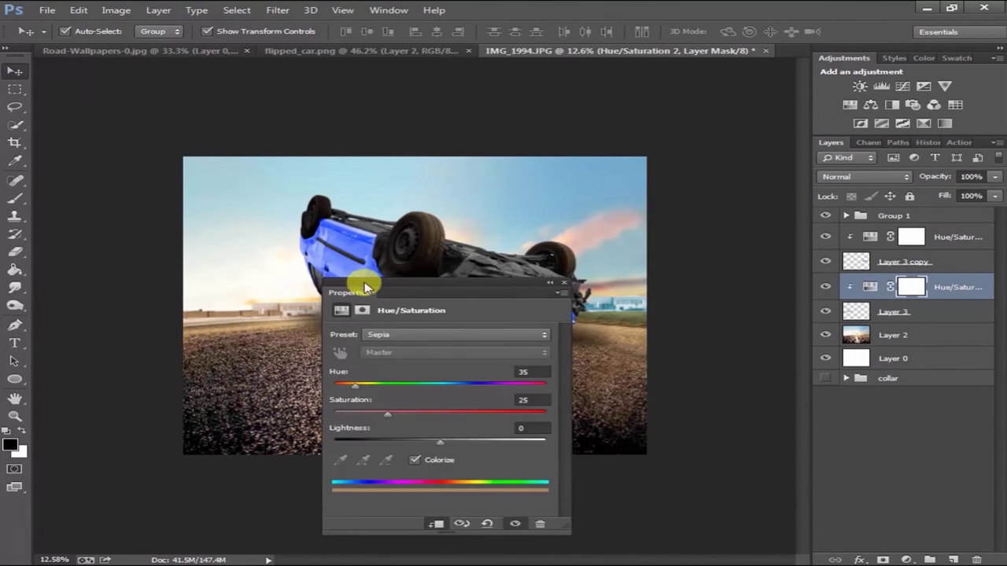
{"action": "left_click_drag", "start_coordinate": [338, 275], "coordinate": [802, 74]}
{"action": "left_click", "coordinate": [801, 58]}
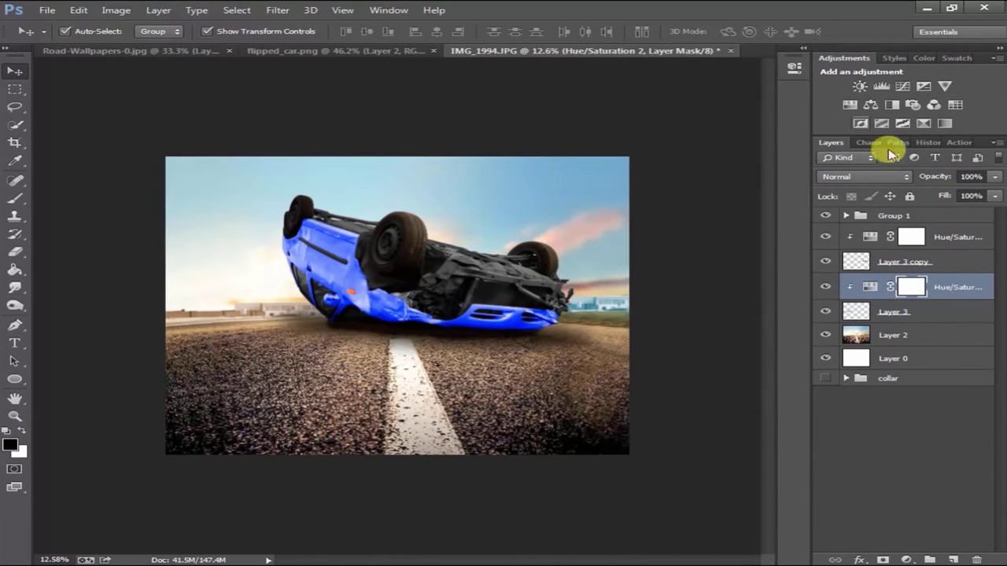
Step: Copy the sepia adjustment to the top, delete hidden Hue/Saturation 1, and clip the copy to Layer 3 copy
{"action": "left_click_drag", "start_coordinate": [948, 289], "coordinate": [936, 232]}
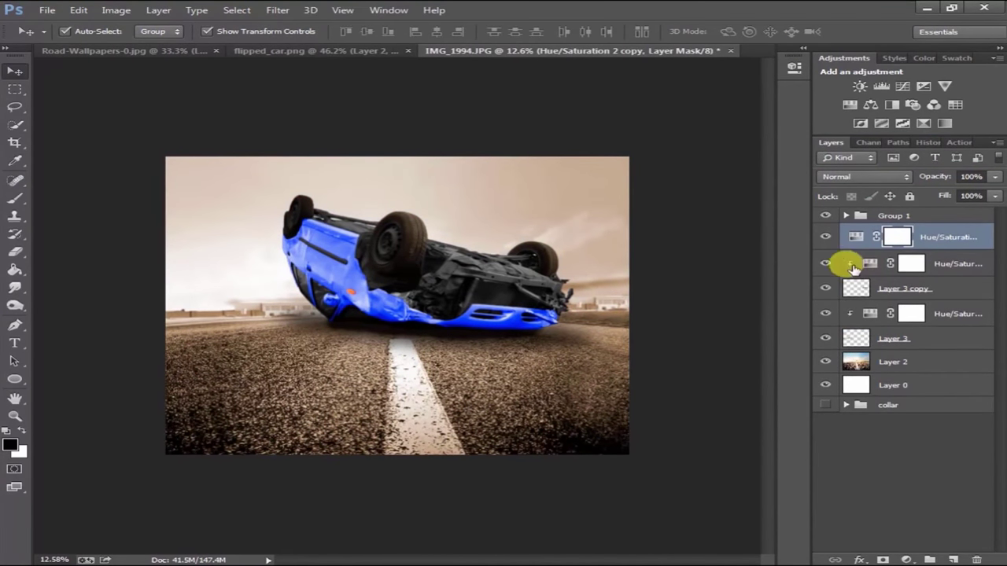
{"action": "right_click", "coordinate": [944, 267]}
{"action": "left_click", "coordinate": [596, 149]}
{"action": "left_click", "coordinate": [421, 226]}
{"action": "double_click", "coordinate": [948, 237]}
{"action": "right_click", "coordinate": [943, 243]}
{"action": "key", "text": "Escape"}
{"action": "right_click", "coordinate": [921, 236]}
{"action": "left_click", "coordinate": [616, 252]}
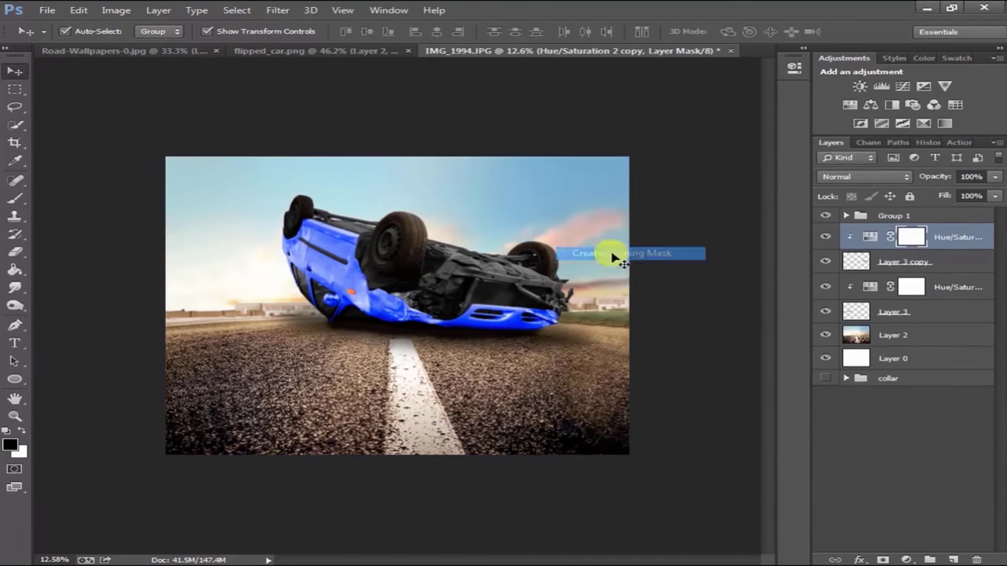
Step: Check Group 1's contents, then select the top car layer
{"action": "left_click", "coordinate": [846, 215]}
{"action": "left_click", "coordinate": [845, 216]}
{"action": "left_click", "coordinate": [925, 313], "text": "shift"}
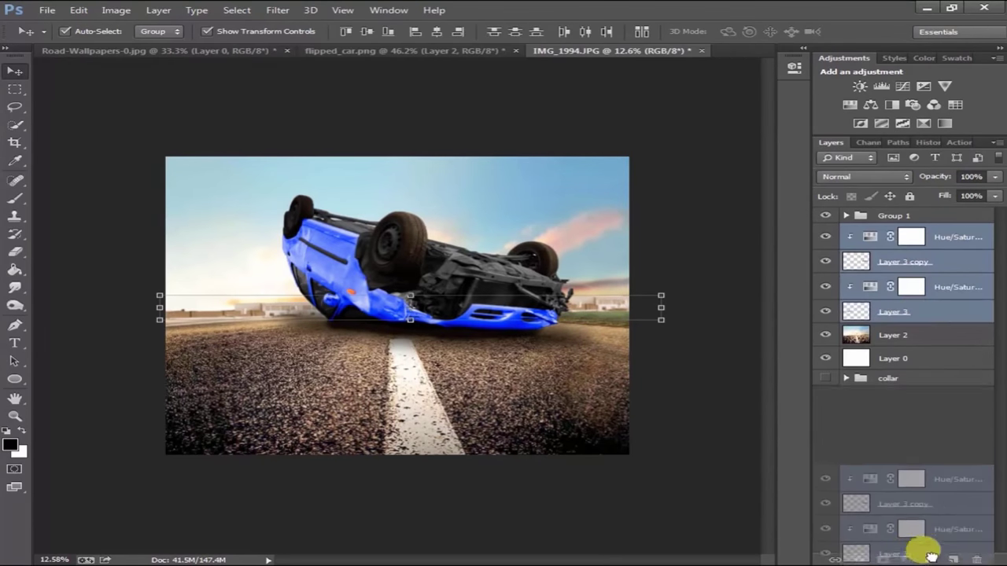
Step: Group the car layers into Group 2, then clone-stamp the speckled lower-left road on Layer 2
{"action": "left_click_drag", "start_coordinate": [917, 311], "coordinate": [929, 560]}
{"action": "left_click", "coordinate": [897, 252]}
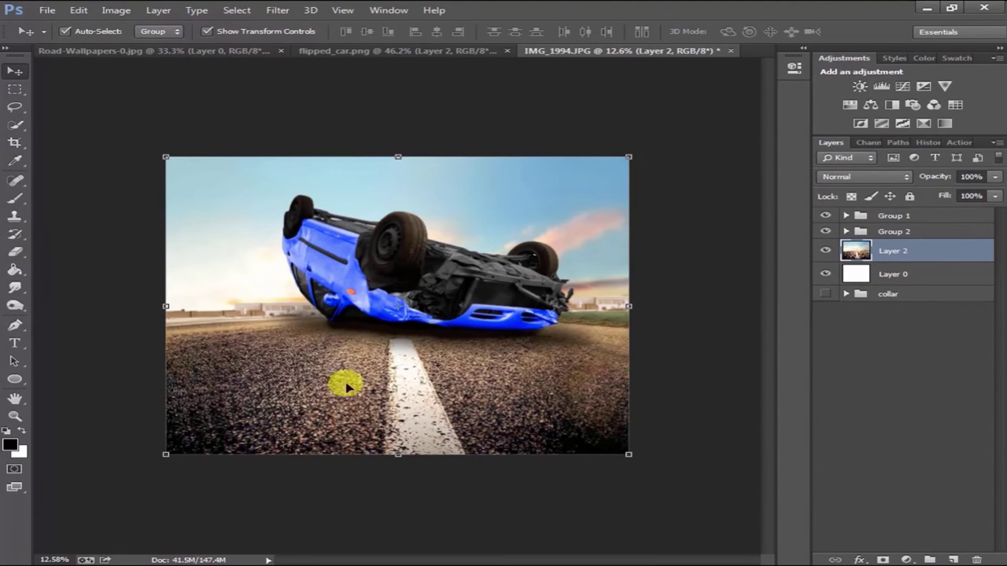
{"action": "left_click", "coordinate": [18, 217]}
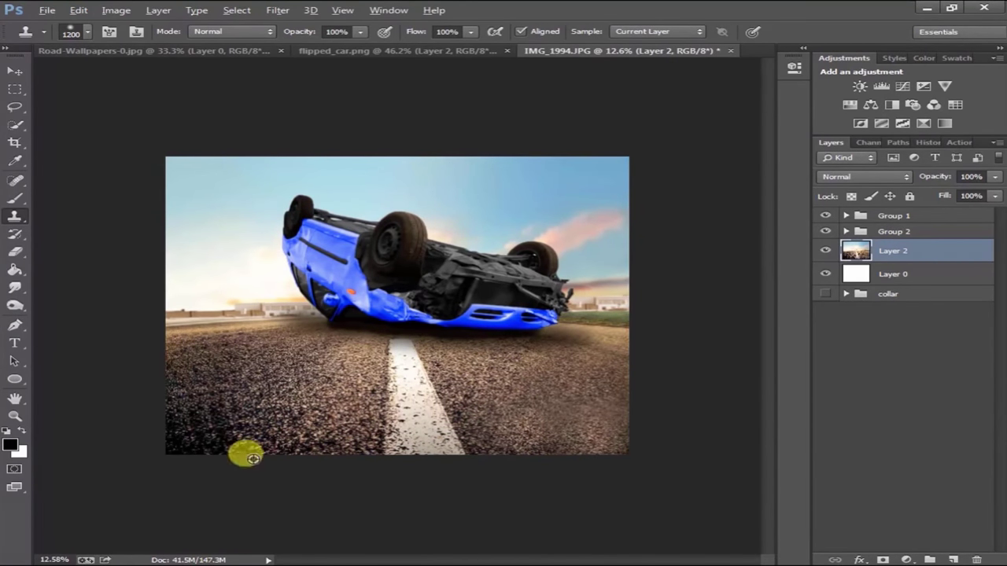
{"action": "mouse_move", "coordinate": [310, 378]}
{"action": "left_mouse_down"}
{"action": "mouse_move", "coordinate": [254, 364]}
{"action": "mouse_move", "coordinate": [193, 396]}
{"action": "mouse_move", "coordinate": [145, 342]}
{"action": "left_mouse_up"}
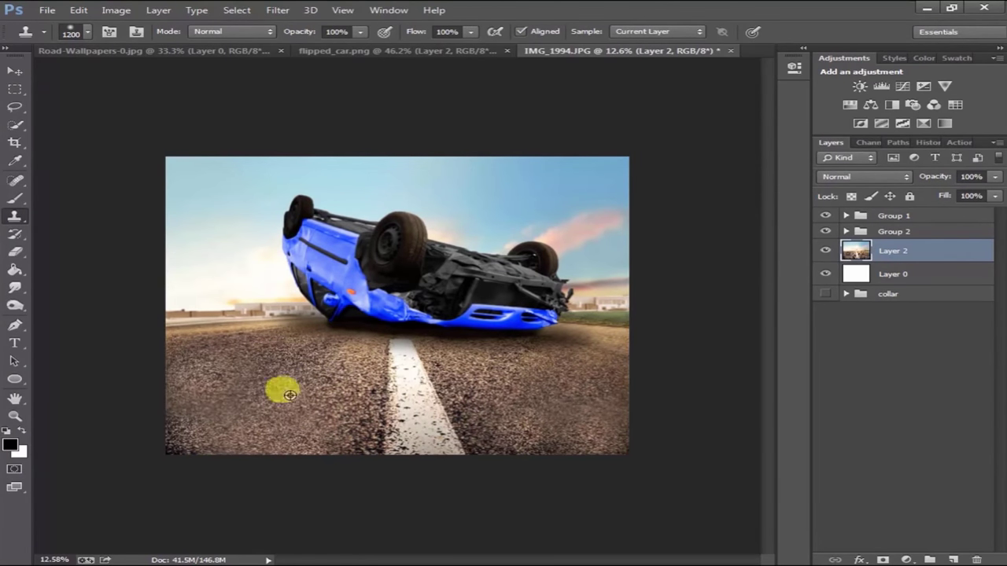
Step: Undo a hazy clone patch on the car's underside and deselect the road layer
{"action": "scroll", "coordinate": [449, 341], "scroll_direction": "up", "scroll_amount": 2}
{"action": "left_click_drag", "start_coordinate": [417, 319], "coordinate": [346, 303]}
{"action": "key", "text": "ctrl+z"}
{"action": "key", "text": "v"}
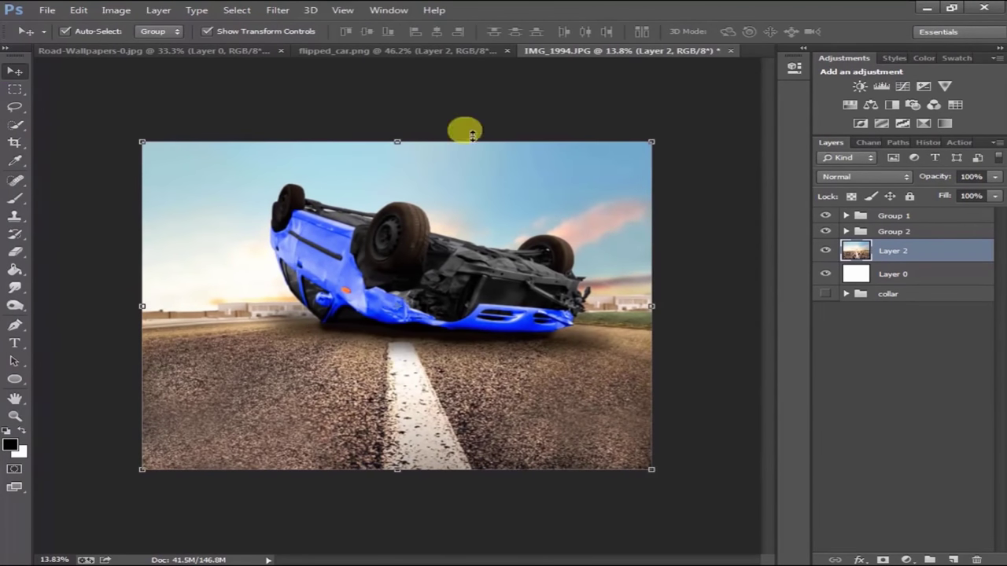
{"action": "left_click", "coordinate": [896, 375]}
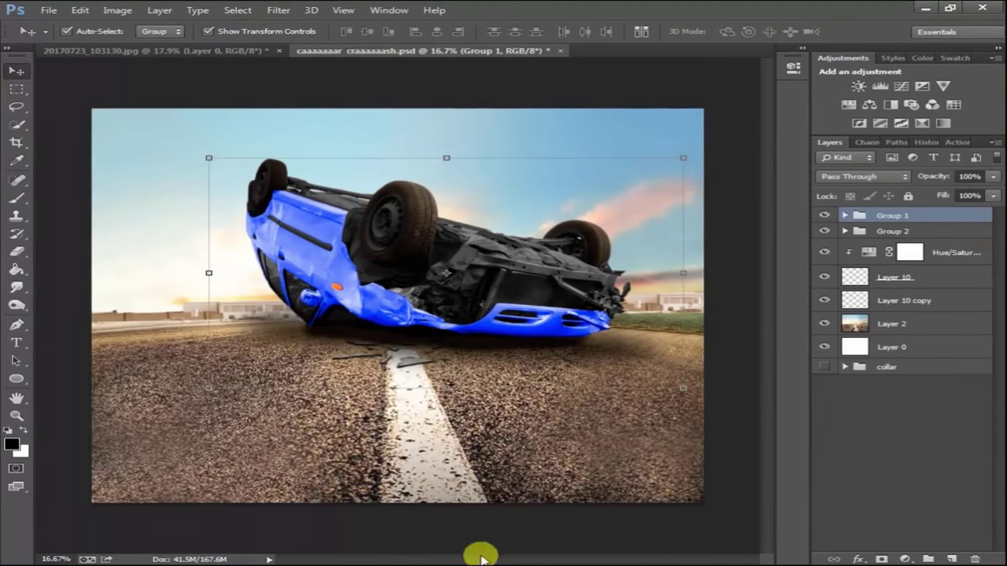
Step: Bring the man from his photo into the crash composite and enlarge him to about 117%
{"action": "left_click", "coordinate": [124, 52]}
{"action": "mouse_move", "coordinate": [393, 326]}
{"action": "left_mouse_down"}
{"action": "mouse_move", "coordinate": [414, 51]}
{"action": "mouse_move", "coordinate": [337, 304]}
{"action": "mouse_move", "coordinate": [360, 382]}
{"action": "left_mouse_up"}
{"action": "key", "text": "ctrl+t"}
{"action": "left_click_drag", "start_coordinate": [512, 325], "coordinate": [538, 313]}
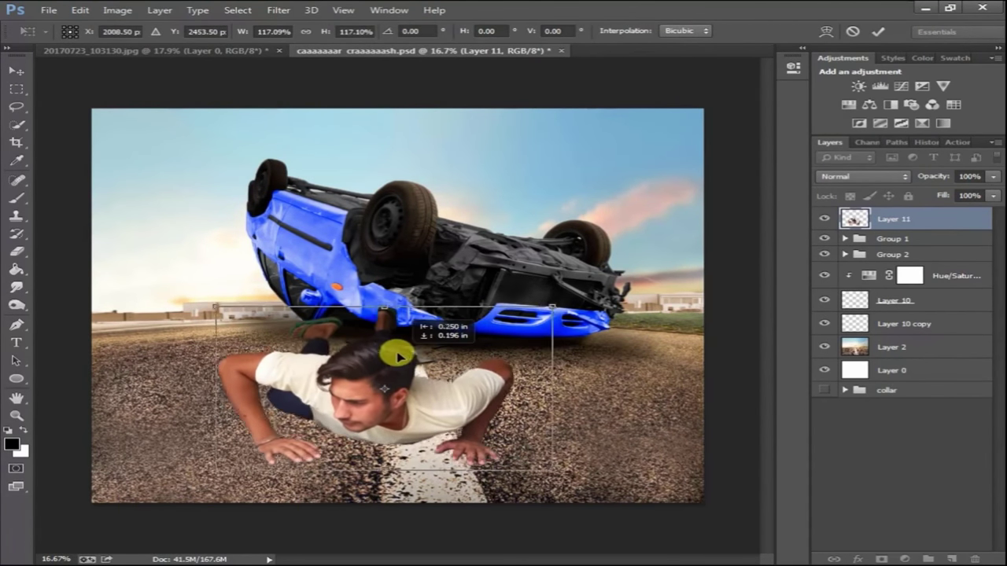
{"action": "left_click", "coordinate": [877, 30]}
{"action": "left_click", "coordinate": [633, 281]}
Step: On a new layer, fill an elliptical selection on the road with black for a shadow
{"action": "left_click", "coordinate": [427, 386]}
{"action": "double_click", "coordinate": [951, 558]}
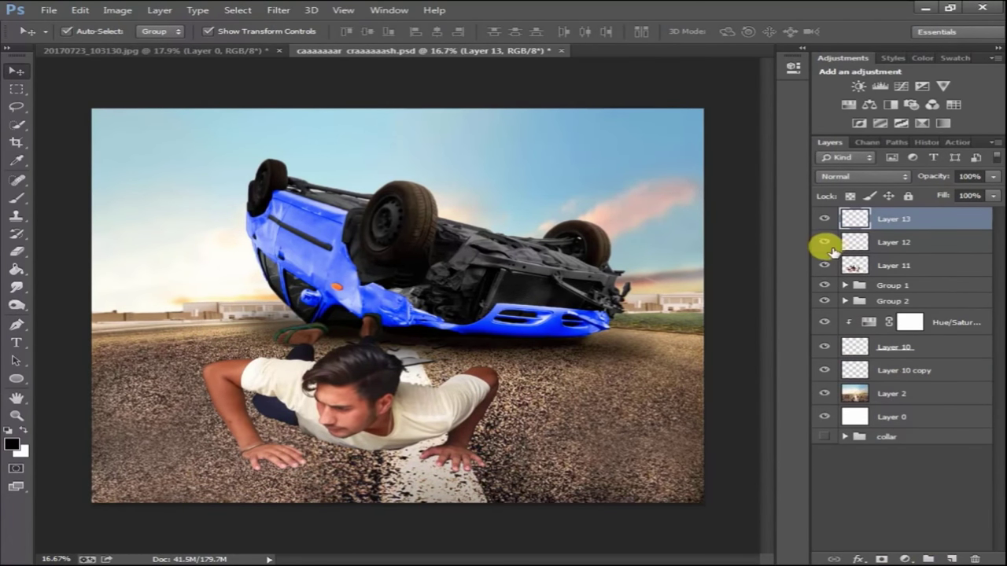
{"action": "scroll", "coordinate": [236, 417], "scroll_direction": "up", "scroll_amount": 1}
{"action": "scroll", "coordinate": [157, 354], "scroll_direction": "down", "scroll_amount": 1}
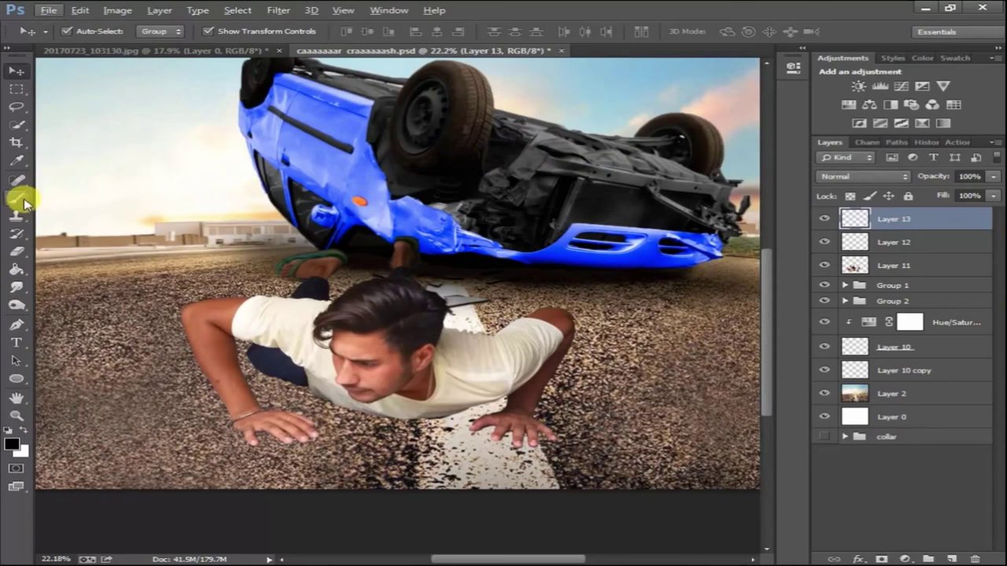
{"action": "left_click", "coordinate": [16, 198]}
{"action": "left_click_drag", "start_coordinate": [17, 109], "coordinate": [63, 100]}
{"action": "mouse_move", "coordinate": [224, 244]}
{"action": "left_mouse_down"}
{"action": "mouse_move", "coordinate": [405, 285]}
{"action": "mouse_move", "coordinate": [507, 291]}
{"action": "left_mouse_up"}
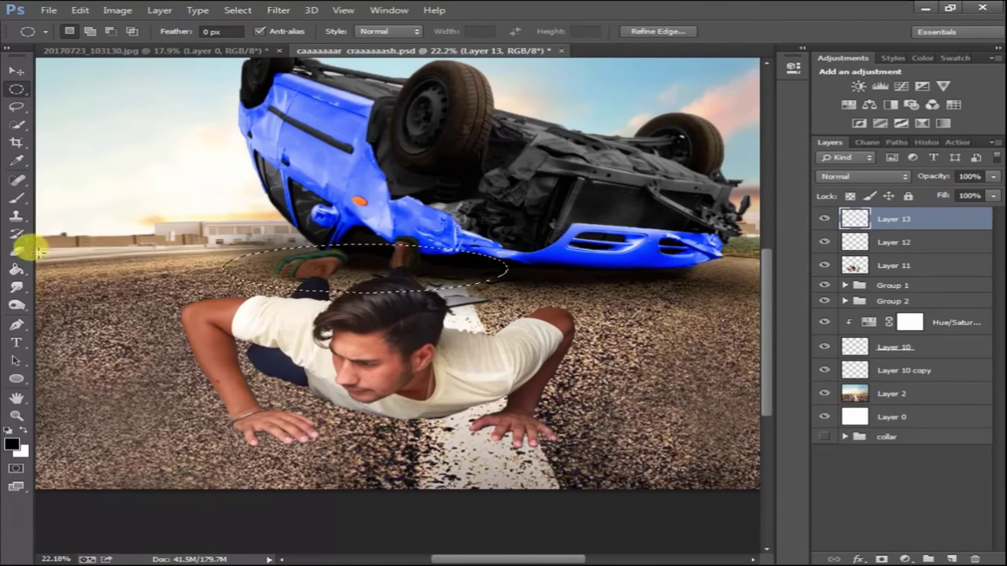
{"action": "left_click", "coordinate": [16, 269]}
{"action": "left_click", "coordinate": [348, 265]}
{"action": "key", "text": "ctrl+d"}
Step: Soften the black shadow ellipse with a Gaussian Blur
{"action": "left_click", "coordinate": [279, 11]}
{"action": "mouse_move", "coordinate": [287, 161]}
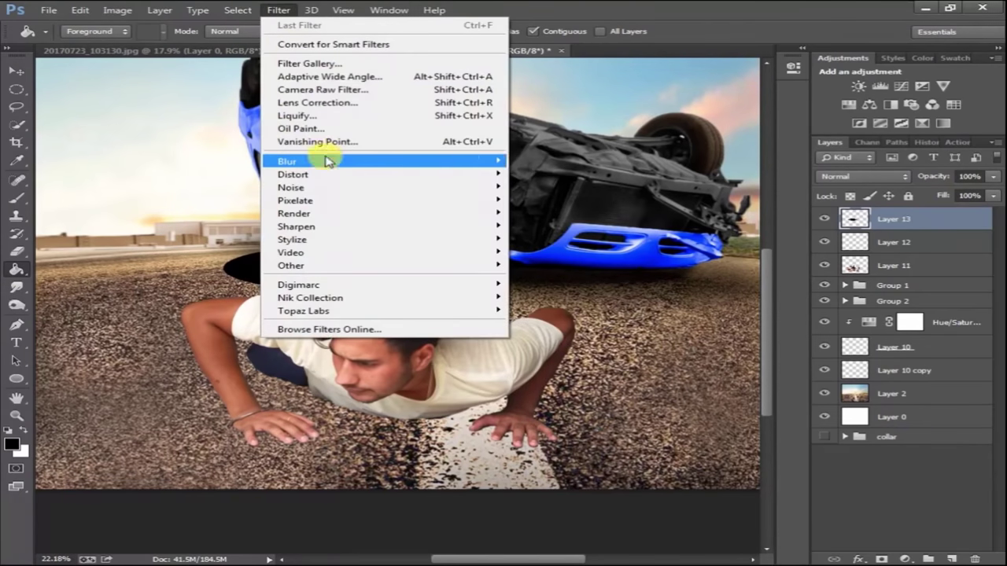
{"action": "left_click", "coordinate": [551, 260]}
{"action": "left_click_drag", "start_coordinate": [810, 304], "coordinate": [823, 304]}
{"action": "key", "text": "Return"}
Step: Move Layer 13 beneath the man's layer and rotate it about 5 degrees
{"action": "left_click_drag", "start_coordinate": [393, 275], "coordinate": [365, 404]}
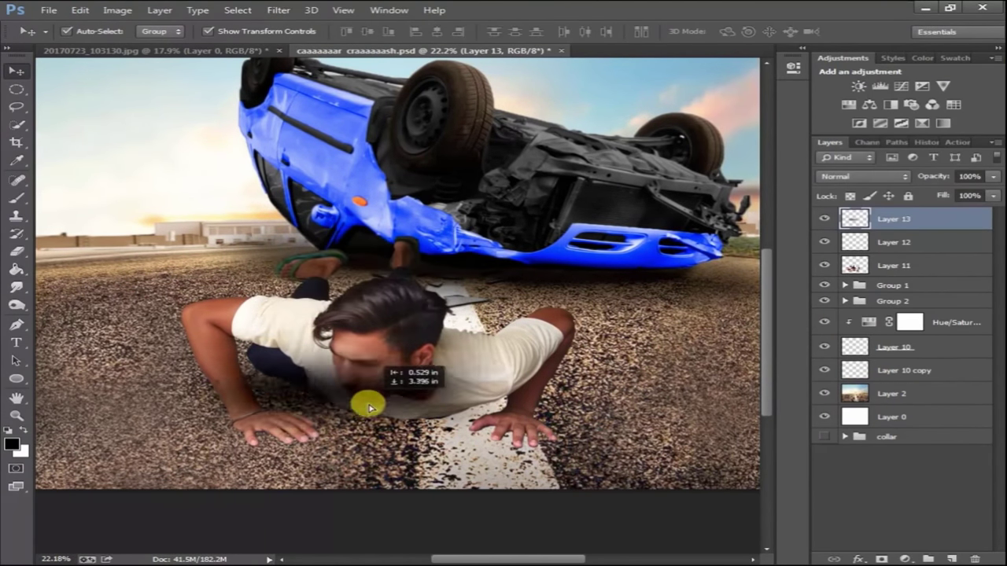
{"action": "left_click", "coordinate": [893, 266]}
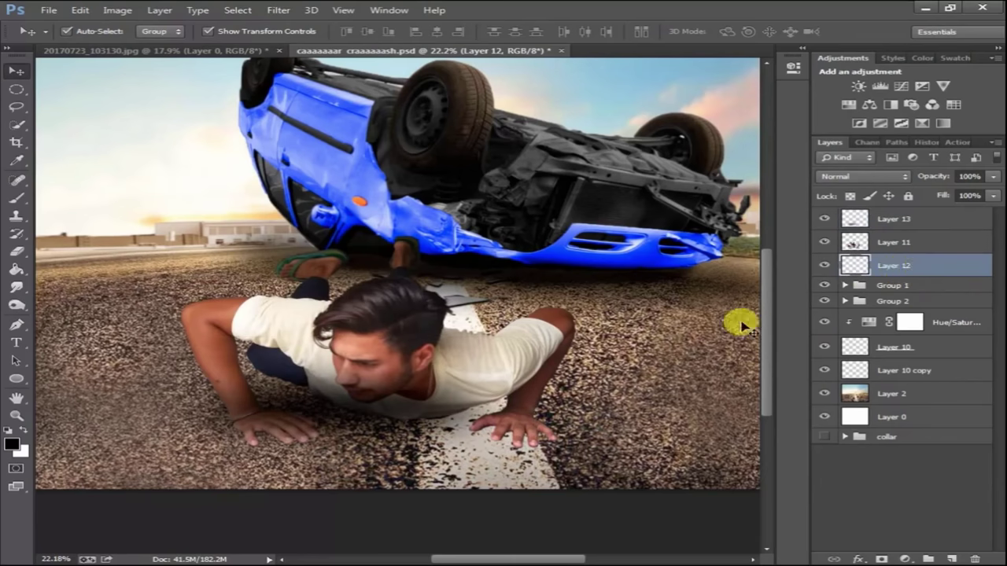
{"action": "left_click", "coordinate": [500, 380]}
{"action": "mouse_move", "coordinate": [905, 220]}
{"action": "left_mouse_down"}
{"action": "mouse_move", "coordinate": [919, 275]}
{"action": "mouse_move", "coordinate": [904, 230]}
{"action": "left_mouse_up"}
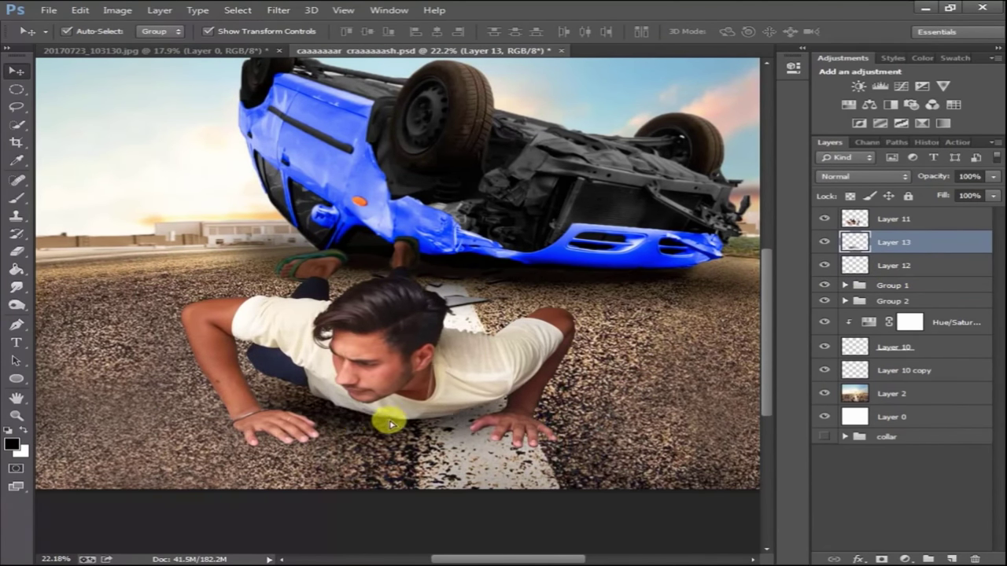
{"action": "left_click_drag", "start_coordinate": [584, 328], "coordinate": [590, 346]}
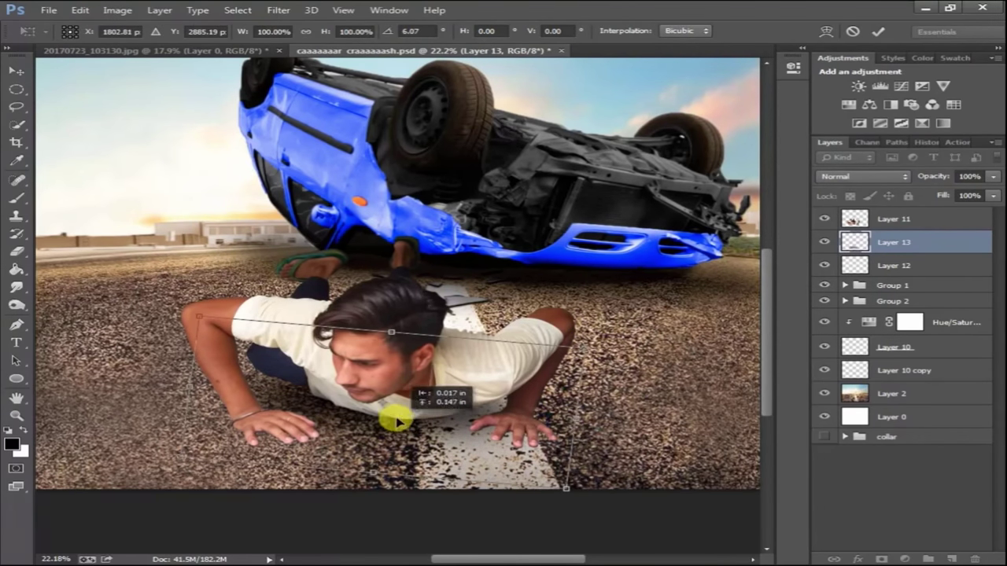
{"action": "left_click", "coordinate": [878, 31]}
Step: Add a new layer and brush a shadow around the man's hand
{"action": "key", "text": "ctrl+shift+alt+n"}
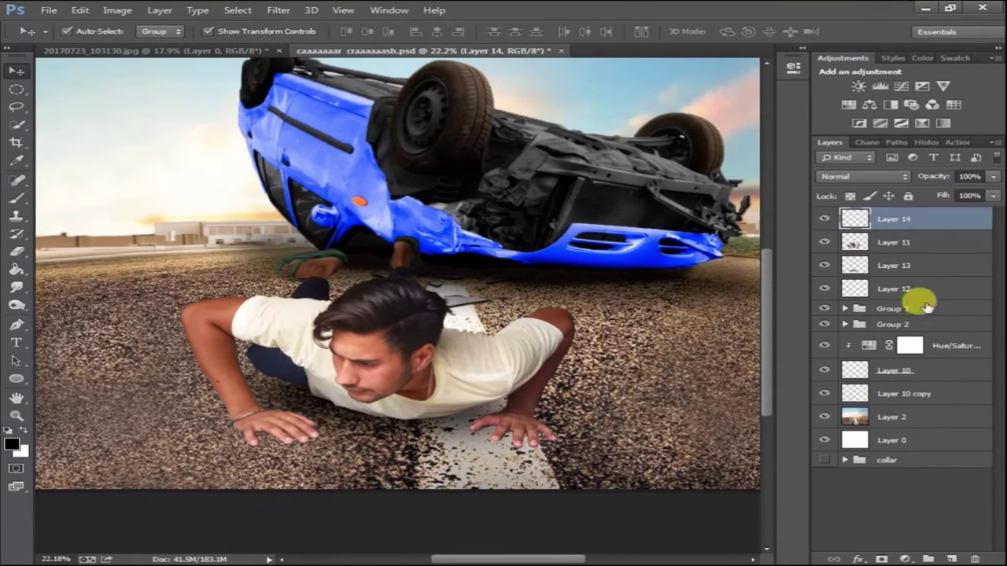
{"action": "scroll", "coordinate": [272, 466], "scroll_direction": "up", "scroll_amount": 2}
{"action": "scroll", "coordinate": [272, 465], "scroll_direction": "up", "scroll_amount": 2}
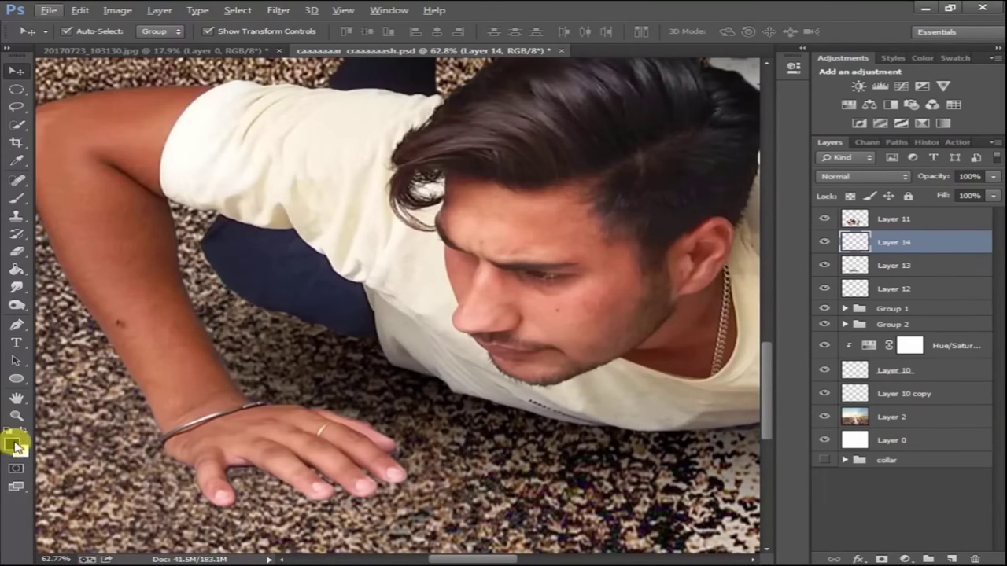
{"action": "left_click", "coordinate": [15, 198]}
{"action": "right_click", "coordinate": [259, 439]}
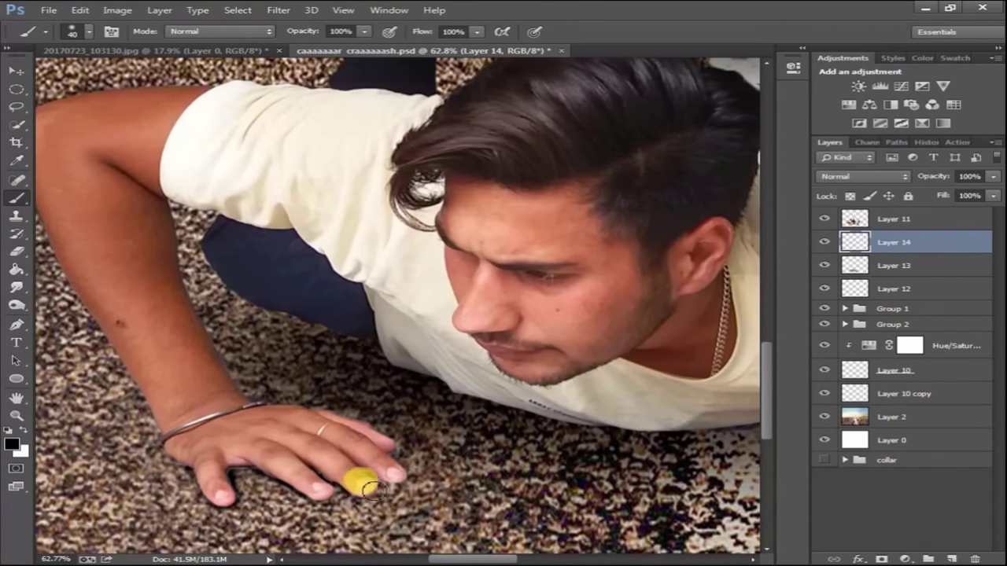
{"action": "mouse_move", "coordinate": [368, 429]}
{"action": "left_mouse_down"}
{"action": "mouse_move", "coordinate": [281, 404]}
{"action": "mouse_move", "coordinate": [245, 460]}
{"action": "mouse_move", "coordinate": [200, 469]}
{"action": "left_mouse_up"}
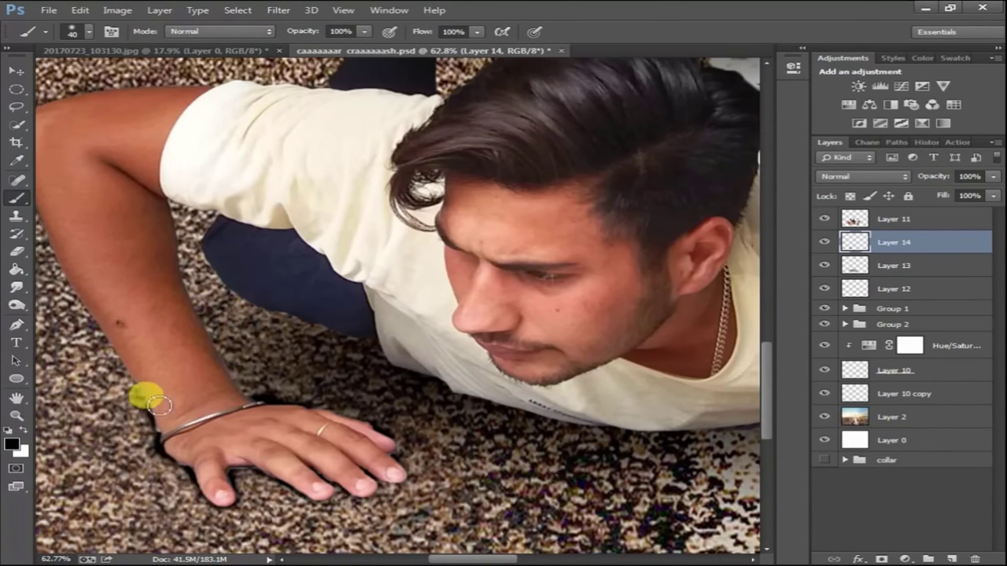
Step: Paint shadows between the other hand's fingers and open the layer fill control
{"action": "scroll", "coordinate": [286, 450], "scroll_direction": "down", "scroll_amount": 3}
{"action": "scroll", "coordinate": [325, 432], "scroll_direction": "up", "scroll_amount": 4}
{"action": "scroll", "coordinate": [268, 455], "scroll_direction": "up", "scroll_amount": 1}
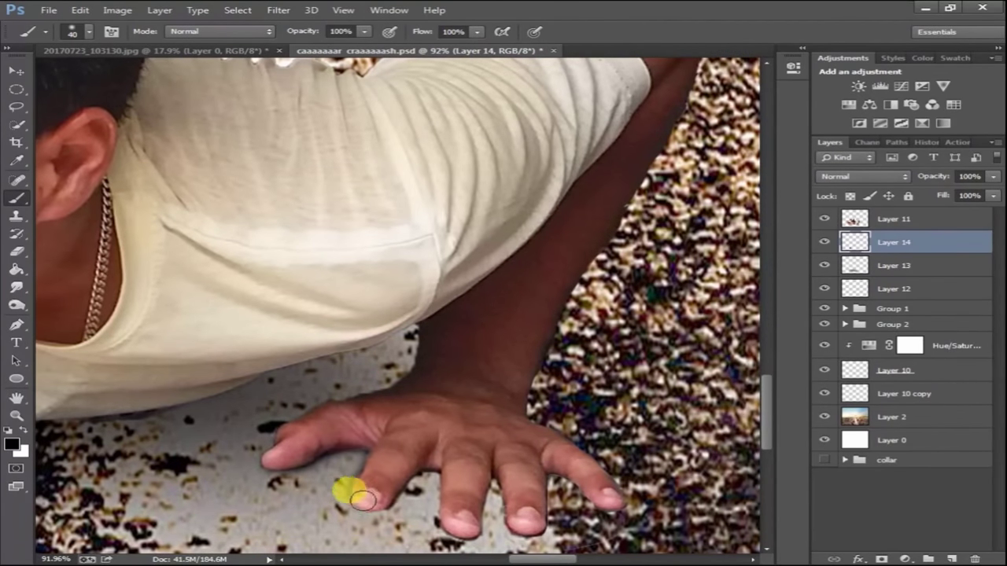
{"action": "mouse_move", "coordinate": [389, 481]}
{"action": "left_mouse_down"}
{"action": "mouse_move", "coordinate": [440, 469]}
{"action": "mouse_move", "coordinate": [456, 525]}
{"action": "mouse_move", "coordinate": [472, 490]}
{"action": "mouse_move", "coordinate": [514, 515]}
{"action": "mouse_move", "coordinate": [575, 483]}
{"action": "mouse_move", "coordinate": [508, 378]}
{"action": "mouse_move", "coordinate": [382, 386]}
{"action": "mouse_move", "coordinate": [252, 451]}
{"action": "left_mouse_up"}
{"action": "scroll", "coordinate": [326, 465], "scroll_direction": "down", "scroll_amount": 3}
{"action": "scroll", "coordinate": [399, 448], "scroll_direction": "down", "scroll_amount": 3}
{"action": "scroll", "coordinate": [270, 468], "scroll_direction": "up", "scroll_amount": 2}
{"action": "left_click", "coordinate": [992, 196]}
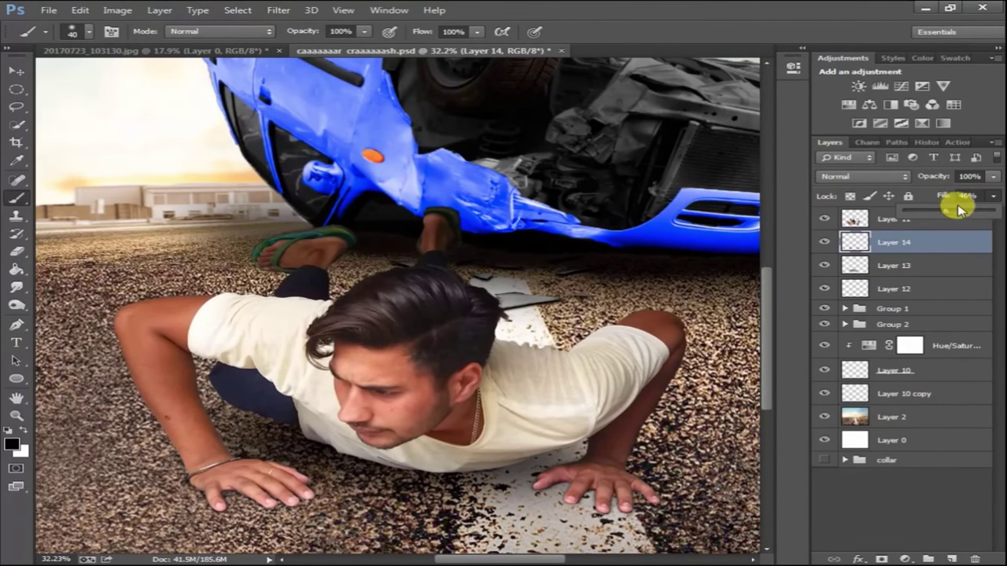
{"action": "left_click", "coordinate": [919, 262]}
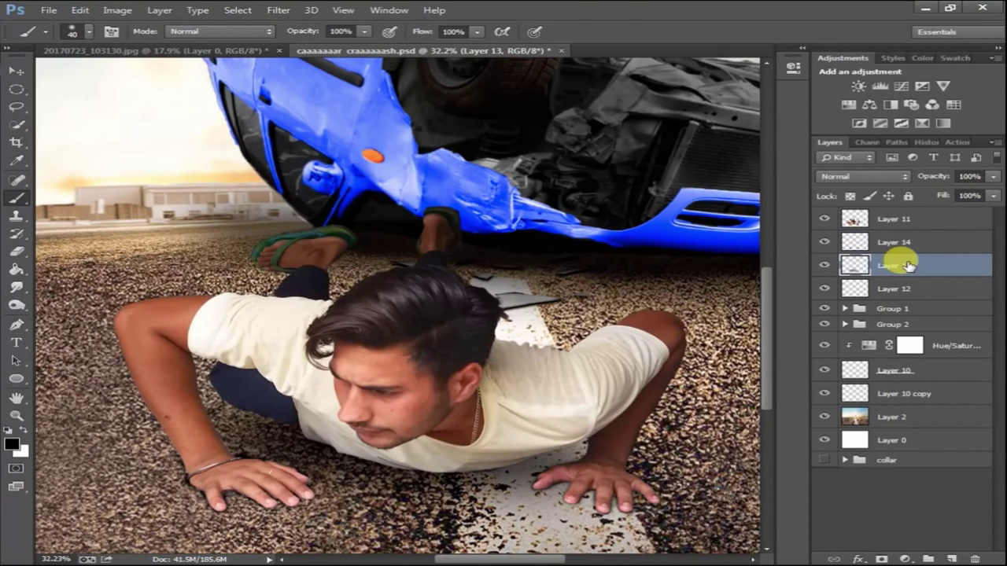
Step: Duplicate the Layer 13 shadow, move it to the top, and rotate it about 7 degrees across the man's chest
{"action": "key", "text": "ctrl+j"}
{"action": "mouse_move", "coordinate": [899, 262]}
{"action": "left_mouse_down"}
{"action": "mouse_move", "coordinate": [920, 240]}
{"action": "mouse_move", "coordinate": [911, 211]}
{"action": "left_mouse_up"}
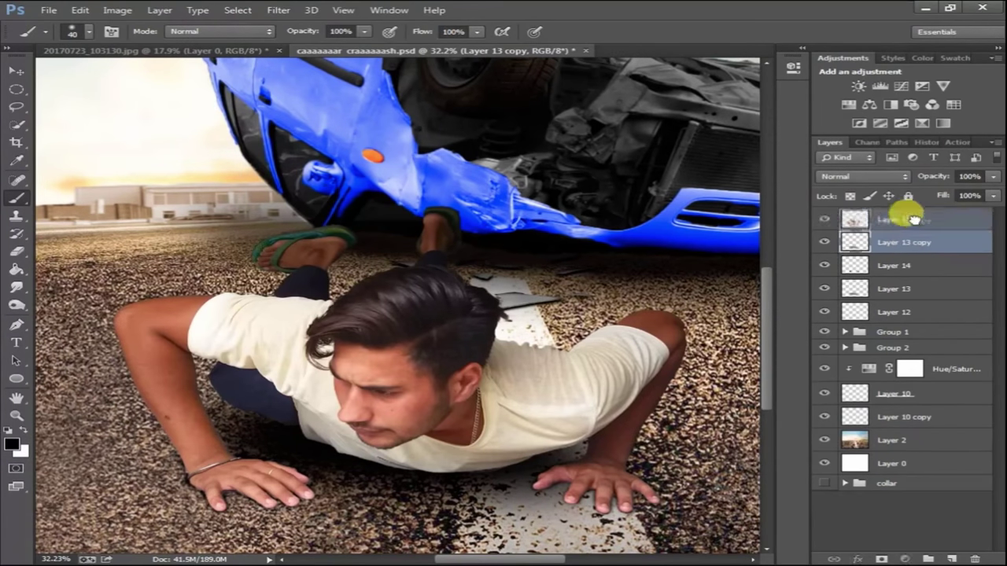
{"action": "left_click", "coordinate": [15, 71]}
{"action": "left_click_drag", "start_coordinate": [388, 442], "coordinate": [362, 435]}
{"action": "key", "text": "ctrl+t"}
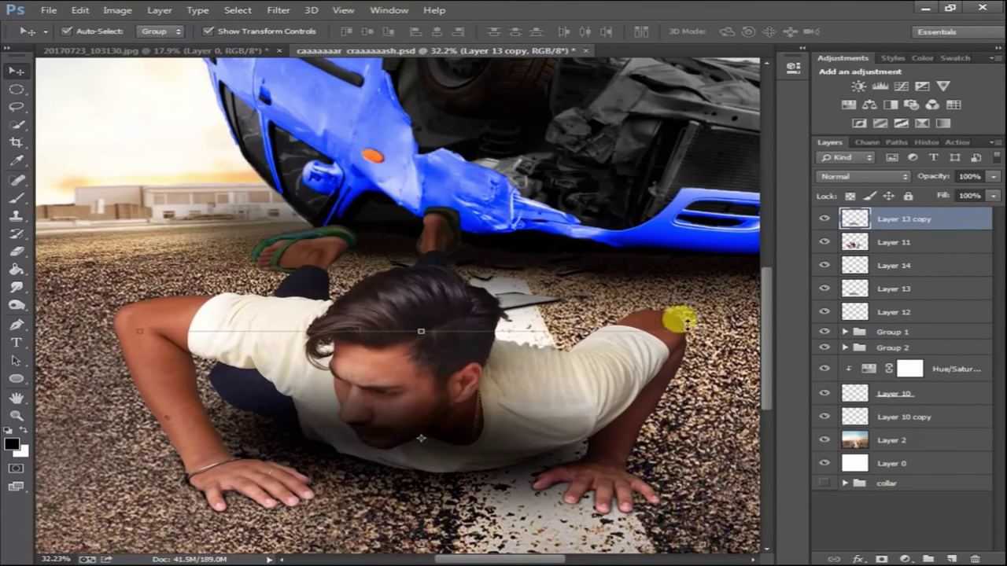
{"action": "left_click_drag", "start_coordinate": [669, 333], "coordinate": [713, 348]}
{"action": "left_click_drag", "start_coordinate": [405, 437], "coordinate": [425, 454]}
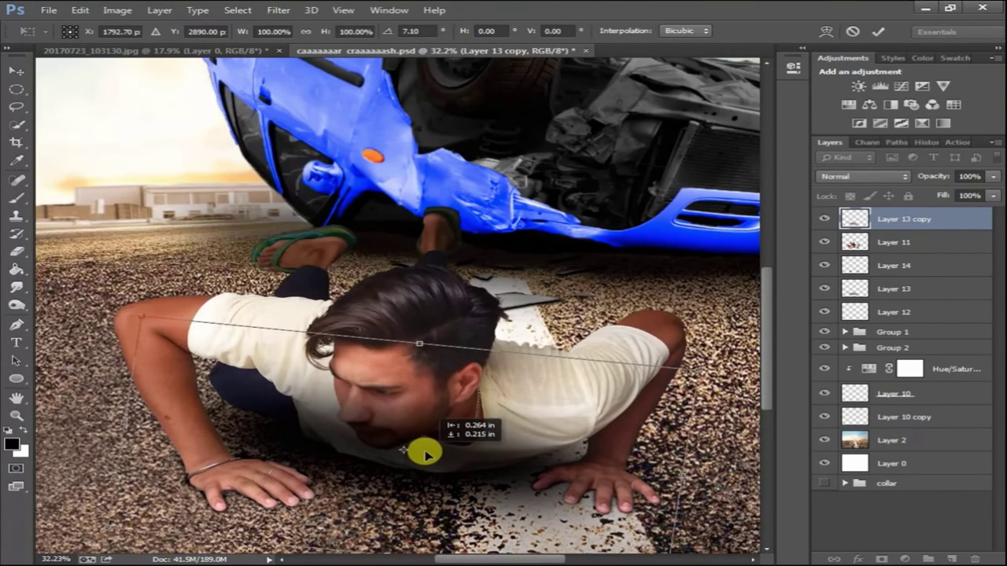
{"action": "left_click", "coordinate": [878, 31]}
Step: Mask the shadow copy, hiding it over the face, chin and shirt bottom while revealing it along the shirt edge
{"action": "left_click", "coordinate": [863, 559]}
{"action": "left_click", "coordinate": [15, 197]}
{"action": "mouse_move", "coordinate": [354, 414]}
{"action": "left_mouse_down"}
{"action": "mouse_move", "coordinate": [322, 353]}
{"action": "mouse_move", "coordinate": [468, 423]}
{"action": "left_mouse_up"}
{"action": "key", "text": "x"}
{"action": "key", "text": "bracketleft"}
{"action": "key", "text": "bracketleft"}
{"action": "key", "text": "bracketleft"}
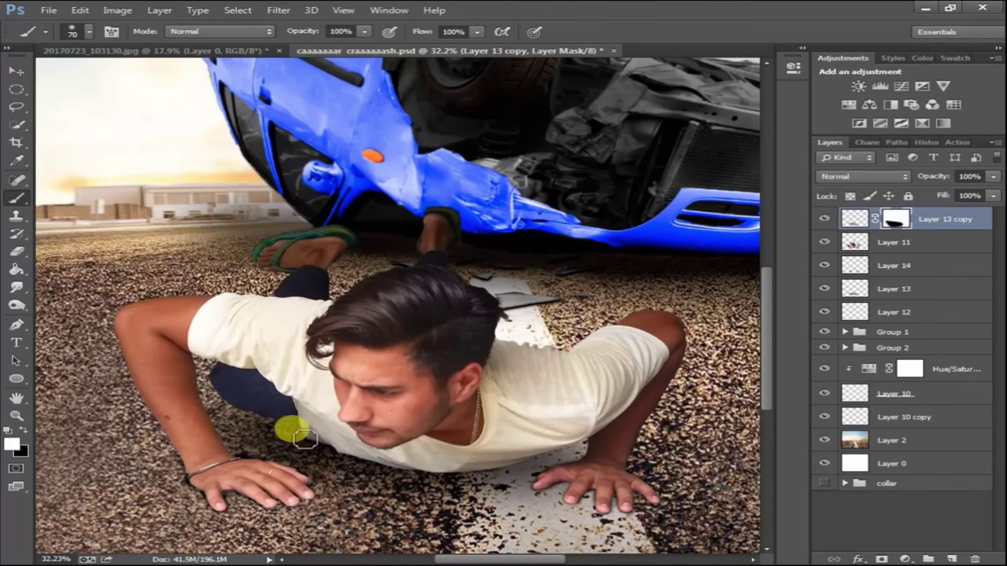
{"action": "left_click_drag", "start_coordinate": [299, 425], "coordinate": [260, 407]}
{"action": "key", "text": "bracketright"}
{"action": "key", "text": "bracketright"}
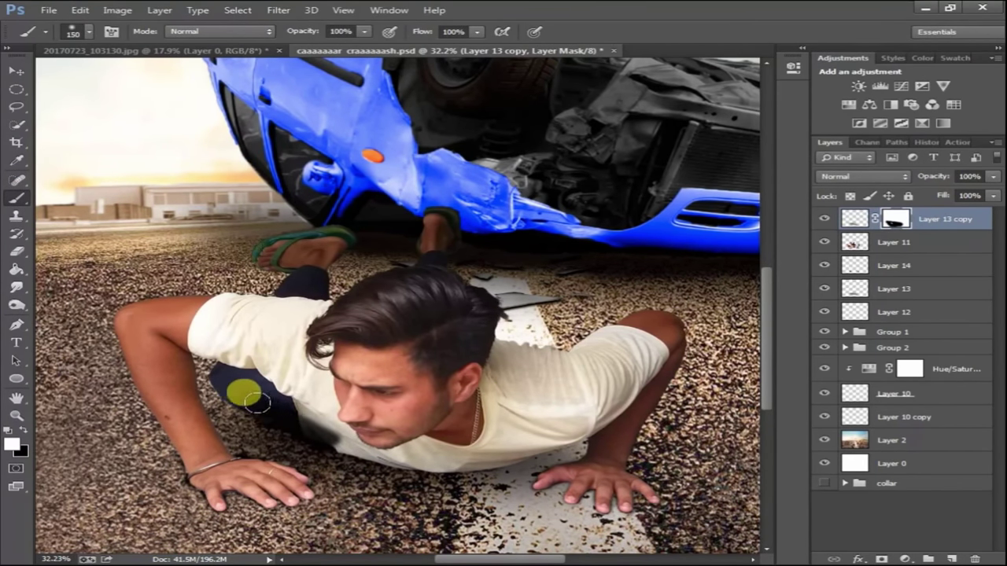
{"action": "mouse_move", "coordinate": [272, 405]}
{"action": "left_mouse_down"}
{"action": "mouse_move", "coordinate": [464, 463]}
{"action": "mouse_move", "coordinate": [275, 418]}
{"action": "left_mouse_up"}
{"action": "left_click", "coordinate": [22, 430]}
{"action": "left_click_drag", "start_coordinate": [371, 423], "coordinate": [379, 420]}
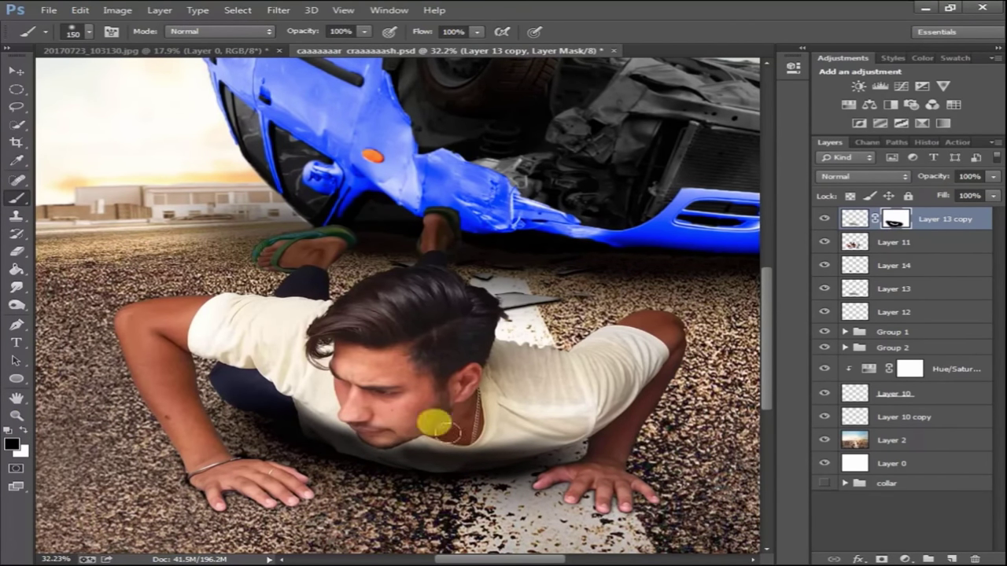
{"action": "mouse_move", "coordinate": [402, 467]}
{"action": "left_mouse_down"}
{"action": "mouse_move", "coordinate": [563, 425]}
{"action": "mouse_move", "coordinate": [353, 419]}
{"action": "mouse_move", "coordinate": [318, 397]}
{"action": "mouse_move", "coordinate": [267, 402]}
{"action": "left_mouse_up"}
Step: Add a new layer above Layer 14 at 44% fill and paint shade beneath the man
{"action": "scroll", "coordinate": [326, 467], "scroll_direction": "down", "scroll_amount": 3}
{"action": "scroll", "coordinate": [378, 469], "scroll_direction": "up", "scroll_amount": 2}
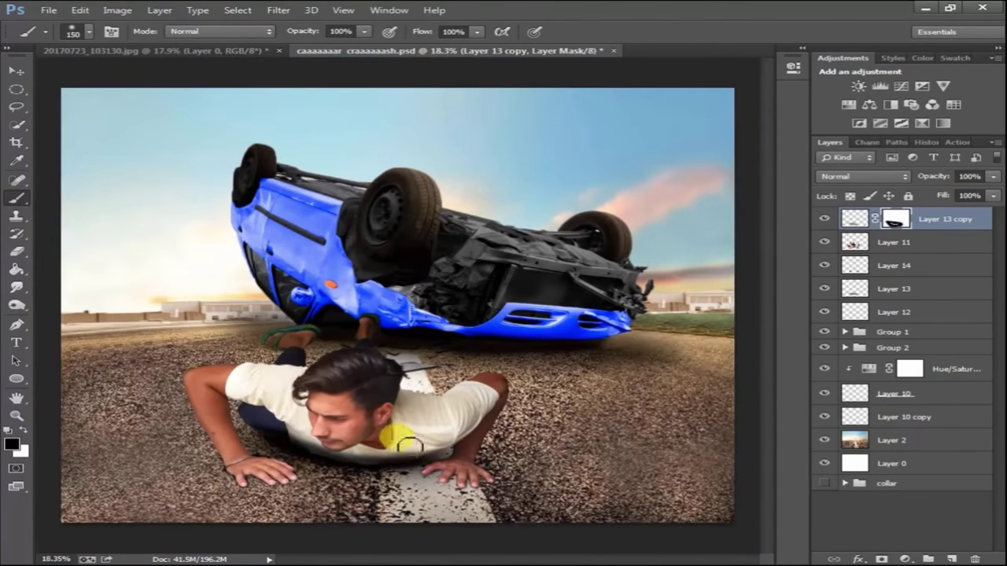
{"action": "key", "text": "v"}
{"action": "left_click", "coordinate": [929, 263]}
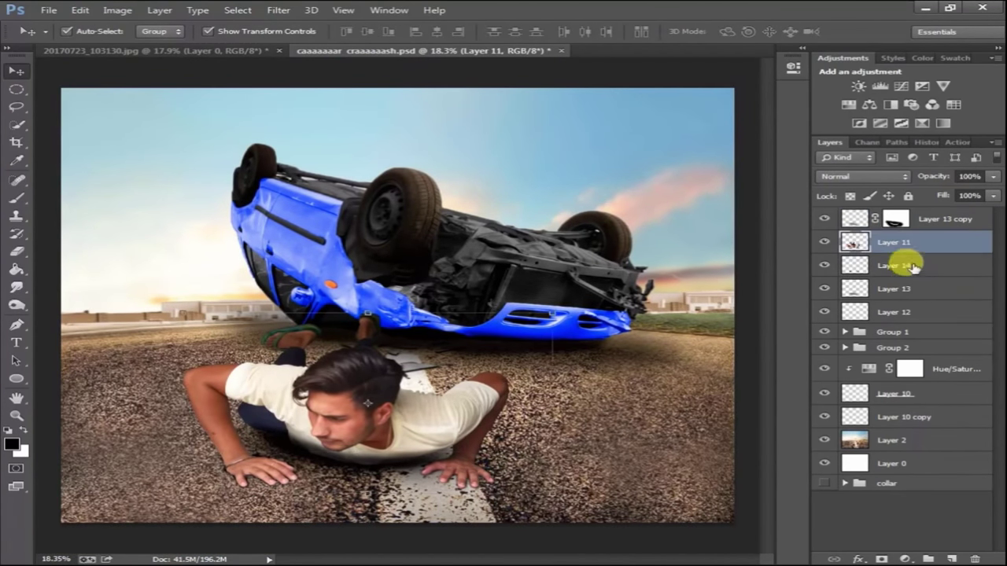
{"action": "key", "text": "ctrl+shift+alt+n"}
{"action": "key", "text": "b"}
{"action": "scroll", "coordinate": [223, 379], "scroll_direction": "up", "scroll_amount": 2}
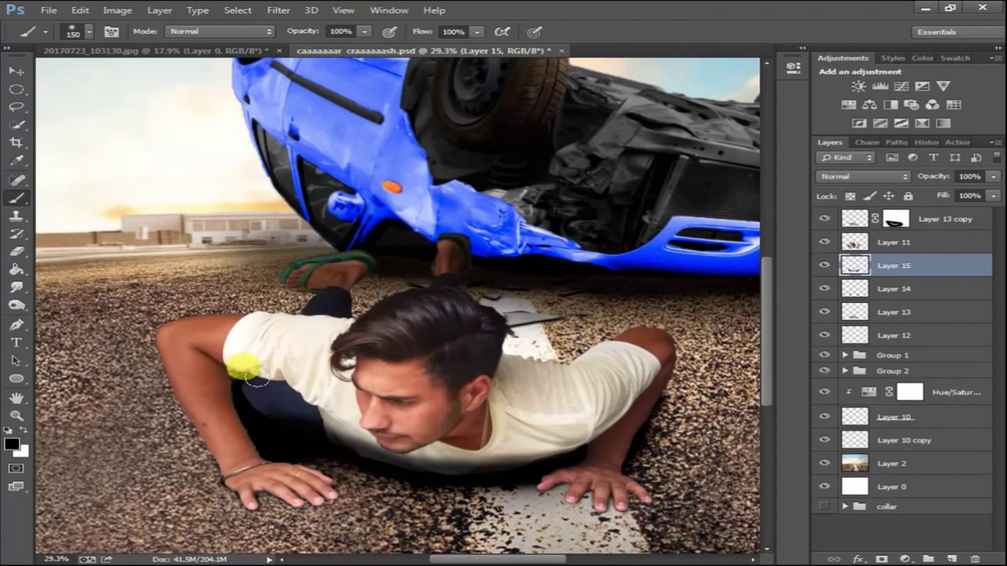
{"action": "left_click_drag", "start_coordinate": [993, 196], "coordinate": [945, 214]}
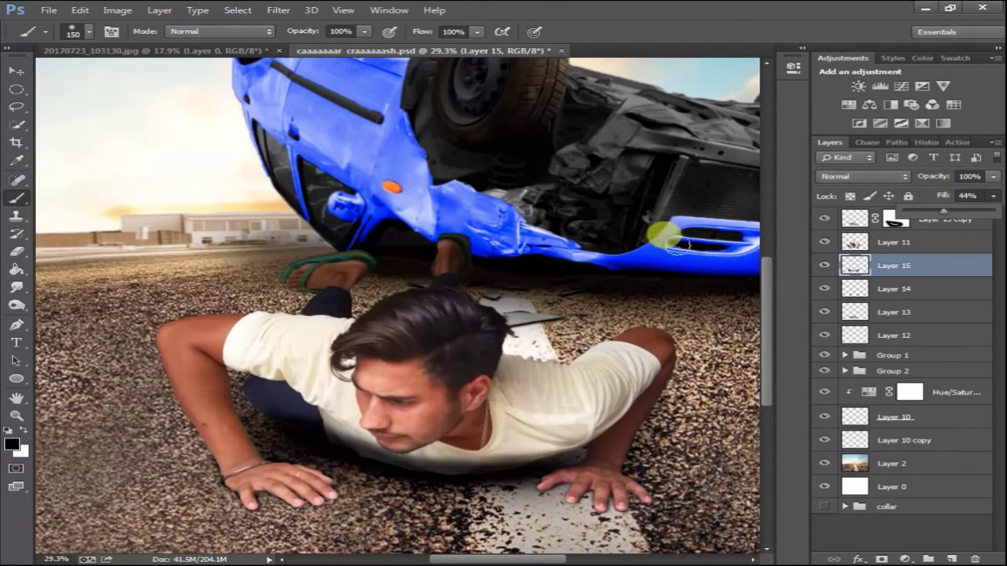
{"action": "left_click", "coordinate": [283, 313]}
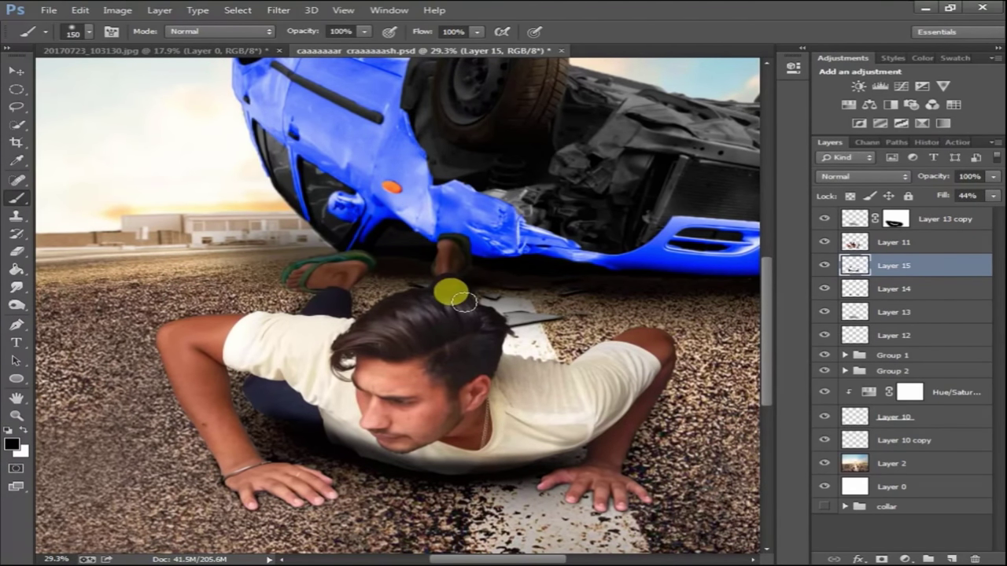
{"action": "left_click_drag", "start_coordinate": [464, 302], "coordinate": [561, 354]}
{"action": "scroll", "coordinate": [487, 401], "scroll_direction": "down", "scroll_amount": 3}
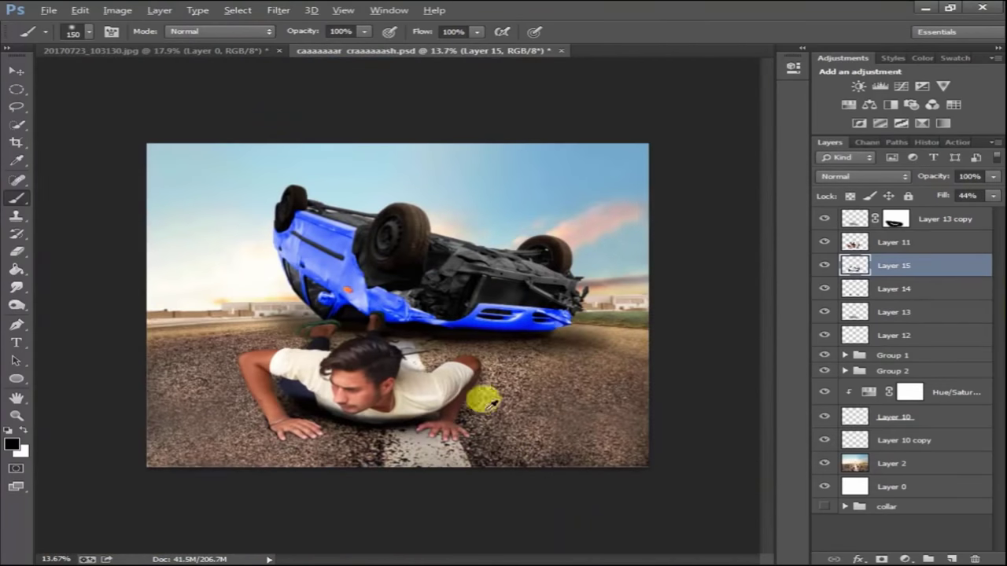
{"action": "left_click_drag", "start_coordinate": [11, 312], "coordinate": [62, 319]}
{"action": "scroll", "coordinate": [206, 388], "scroll_direction": "up", "scroll_amount": 2, "text": "alt"}
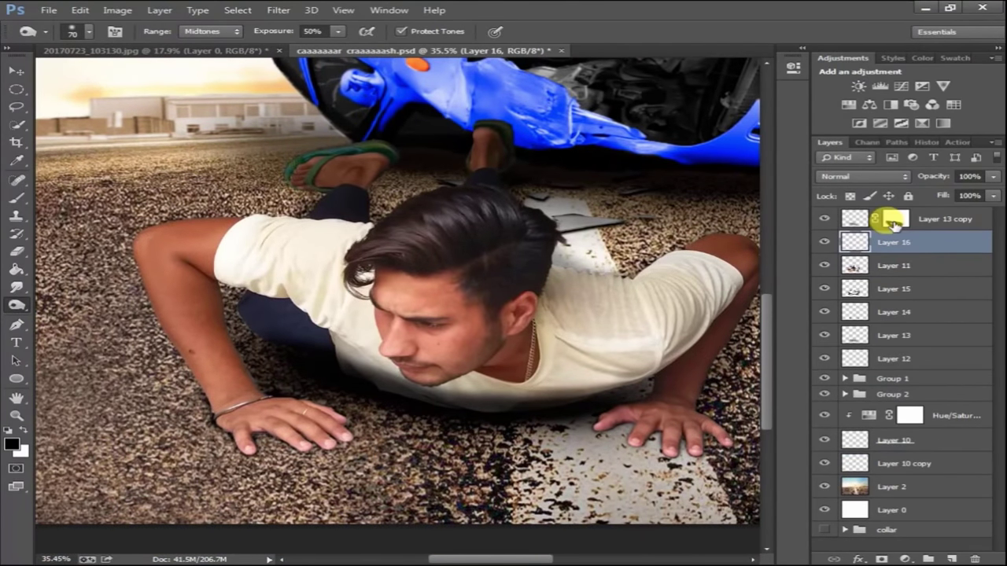
Step: Add empty Layer 16, then select Layer 11 to burn midtones at 50% around wrist, shirt and hands
{"action": "double_click", "coordinate": [844, 248]}
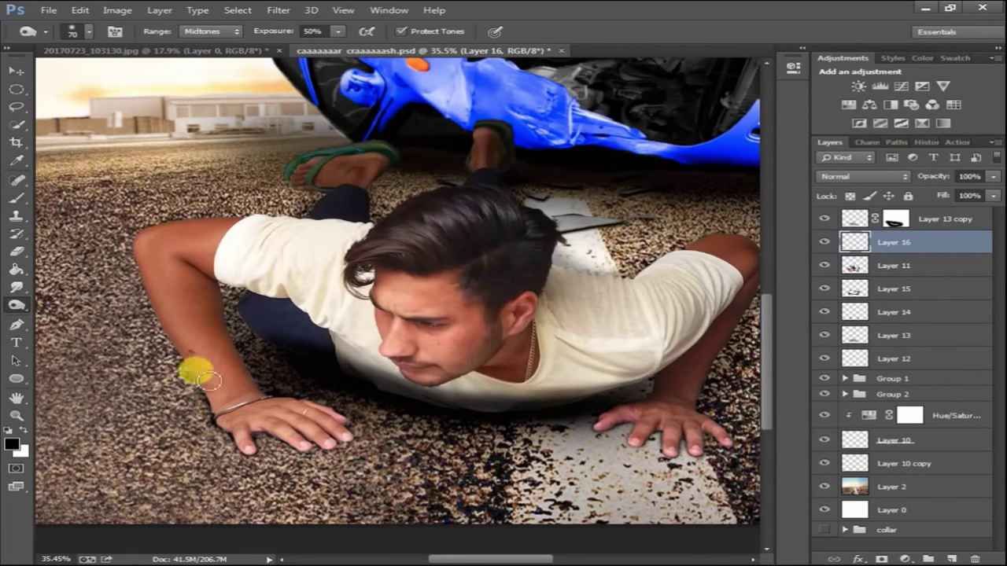
{"action": "left_click", "coordinate": [887, 267]}
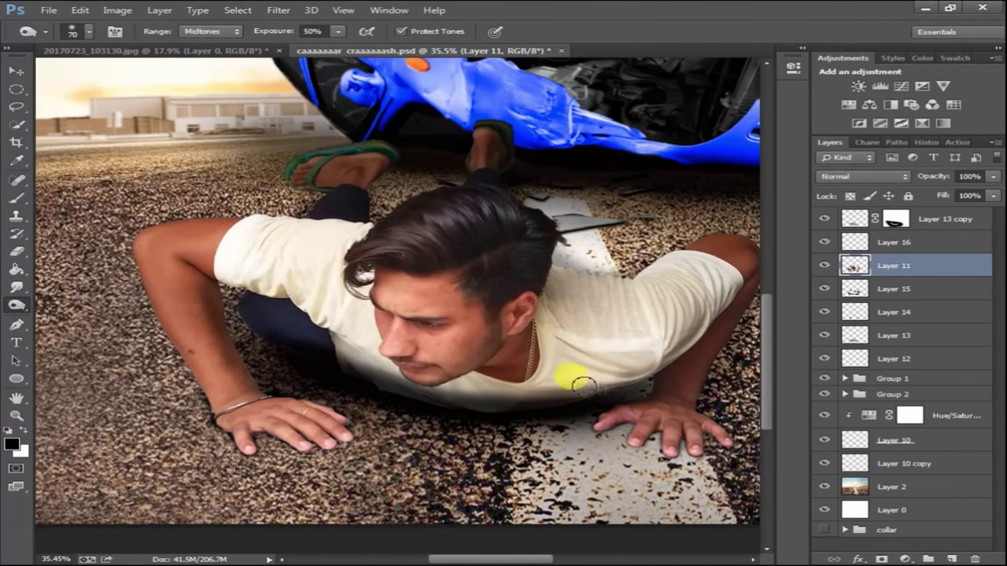
{"action": "scroll", "coordinate": [586, 338], "scroll_direction": "right", "scroll_amount": 3}
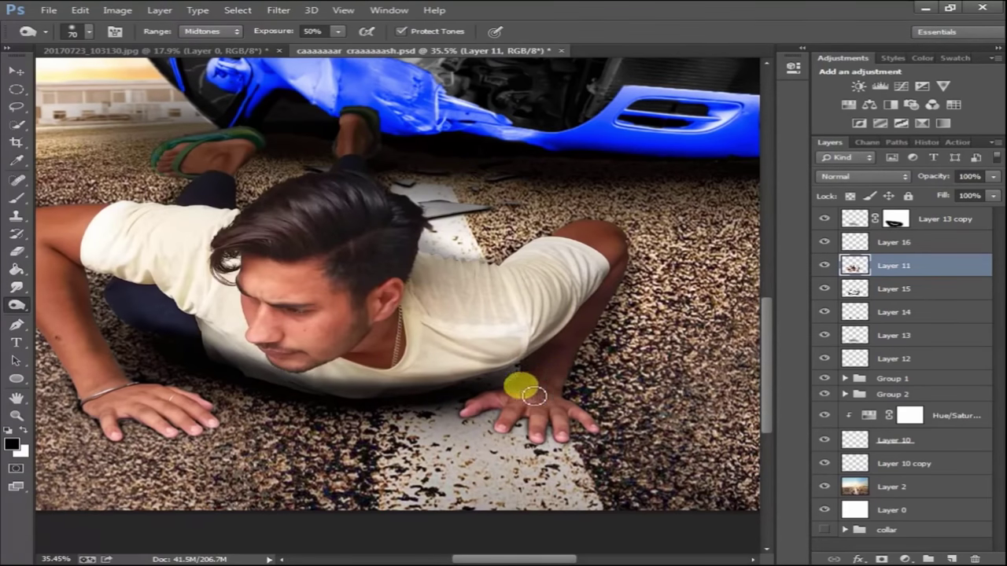
{"action": "scroll", "coordinate": [541, 391], "scroll_direction": "down", "scroll_amount": 2}
{"action": "scroll", "coordinate": [558, 384], "scroll_direction": "down", "scroll_amount": 1}
{"action": "scroll", "coordinate": [432, 373], "scroll_direction": "up", "scroll_amount": 2}
{"action": "scroll", "coordinate": [373, 400], "scroll_direction": "up", "scroll_amount": 1}
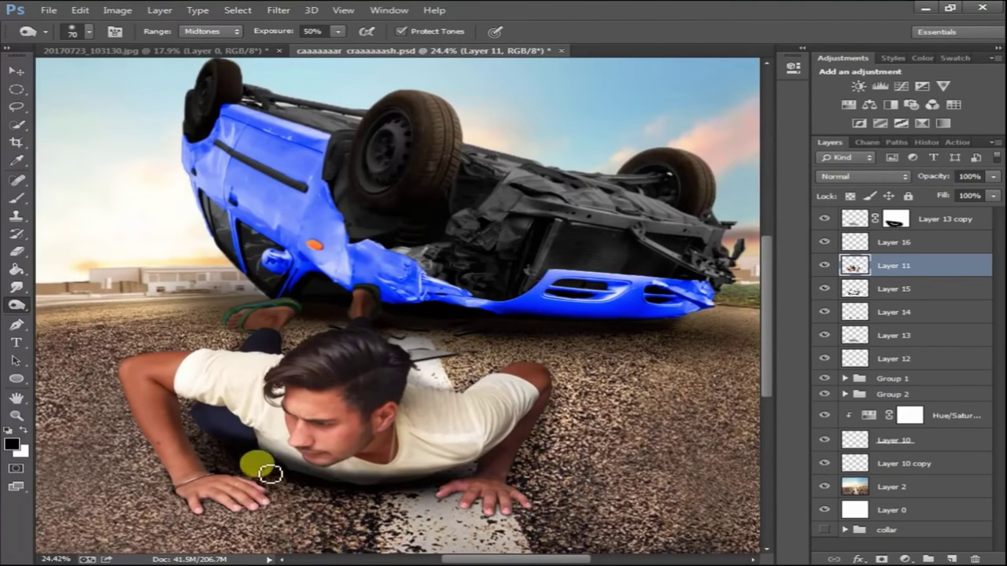
{"action": "scroll", "coordinate": [534, 417], "scroll_direction": "down", "scroll_amount": 2}
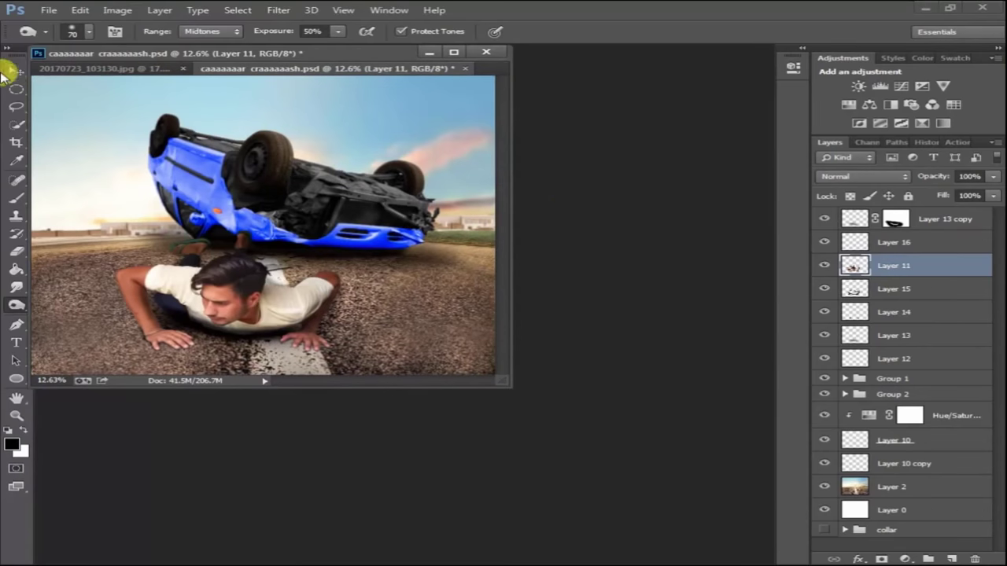
Step: Open blood_PNG6158 from the blood folder and drag its claw marks into the crash composite
{"action": "left_click", "coordinate": [16, 70]}
{"action": "key", "text": "ctrl+o"}
{"action": "left_click", "coordinate": [223, 265]}
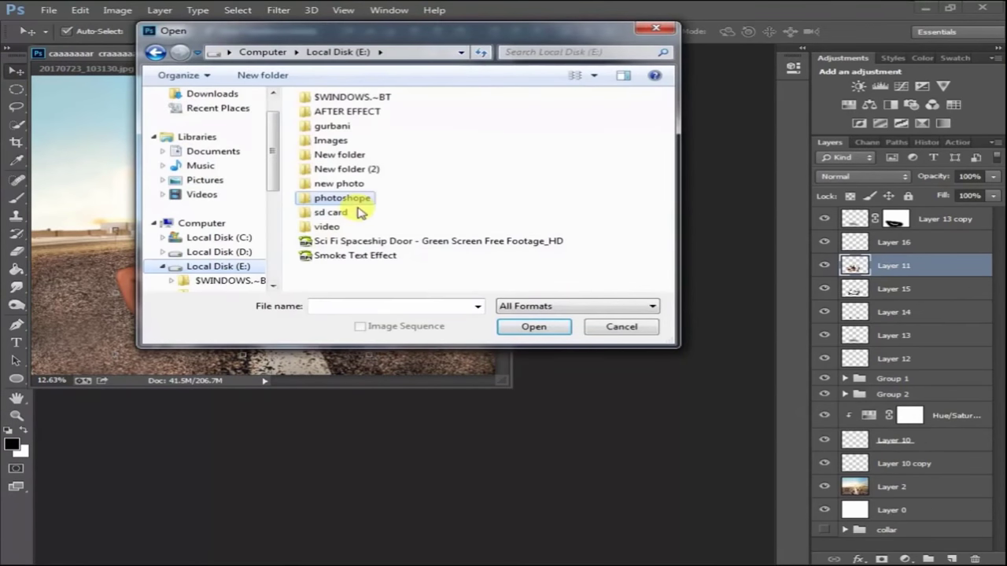
{"action": "scroll", "coordinate": [369, 208], "scroll_direction": "down", "scroll_amount": 1}
{"action": "scroll", "coordinate": [369, 208], "scroll_direction": "down", "scroll_amount": 2}
{"action": "scroll", "coordinate": [412, 157], "scroll_direction": "up", "scroll_amount": 3}
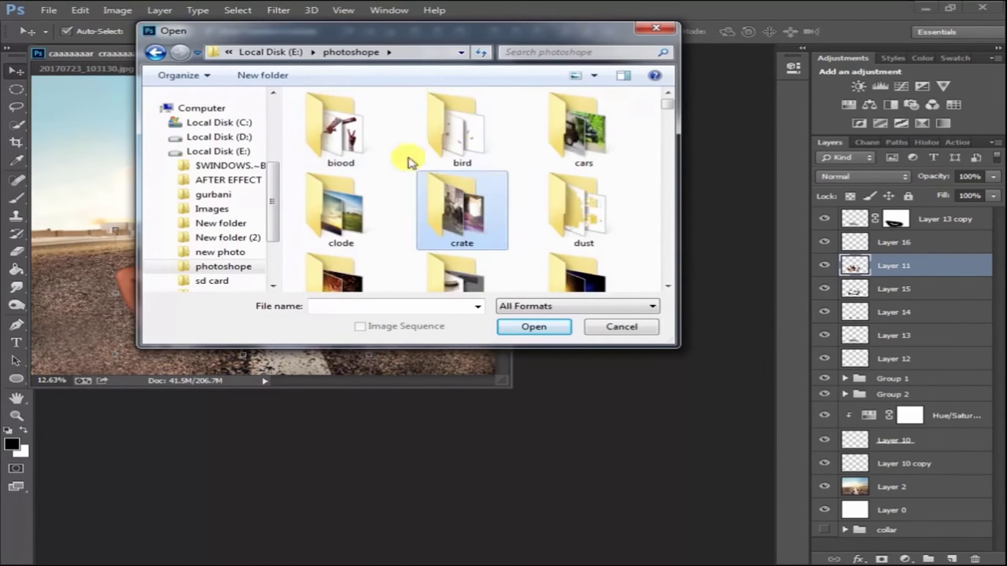
{"action": "double_click", "coordinate": [362, 137]}
{"action": "left_click", "coordinate": [583, 134]}
{"action": "left_click", "coordinate": [533, 326]}
{"action": "double_click", "coordinate": [360, 18]}
{"action": "double_click", "coordinate": [889, 14]}
{"action": "mouse_move", "coordinate": [382, 61]}
{"action": "left_mouse_down"}
{"action": "mouse_move", "coordinate": [291, 43]}
{"action": "mouse_move", "coordinate": [342, 305]}
{"action": "left_mouse_up"}
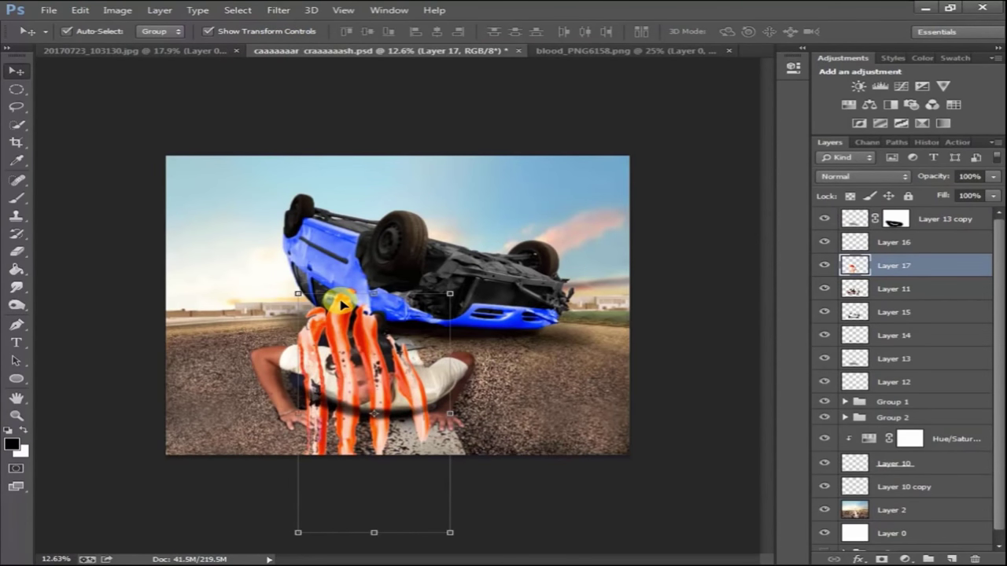
Step: Rotate the blood marks about -44°, shrink them to about 58%, and move them beside the man's left hand
{"action": "scroll", "coordinate": [354, 303], "scroll_direction": "up", "scroll_amount": 2}
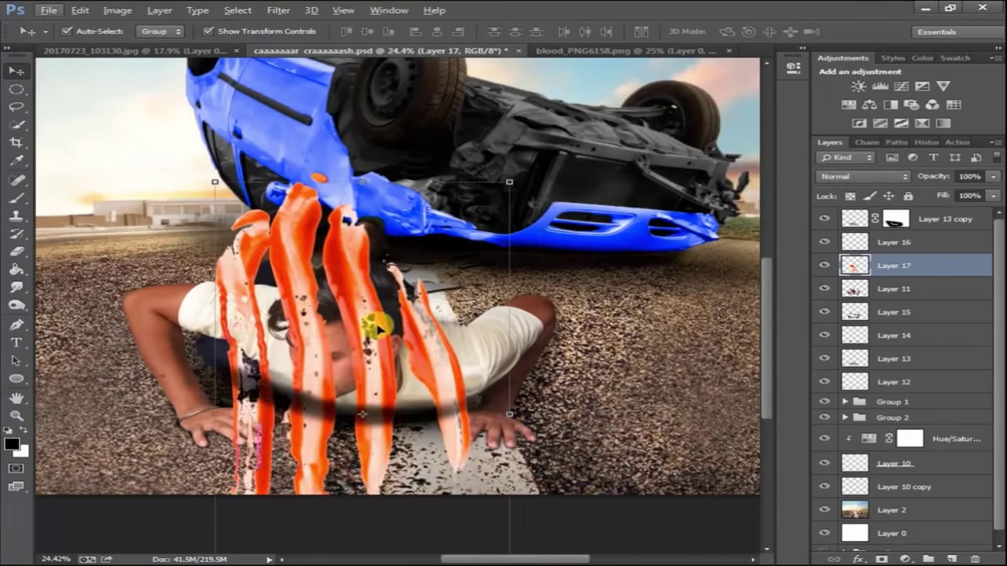
{"action": "left_click_drag", "start_coordinate": [564, 166], "coordinate": [364, 128]}
{"action": "left_click", "coordinate": [876, 33]}
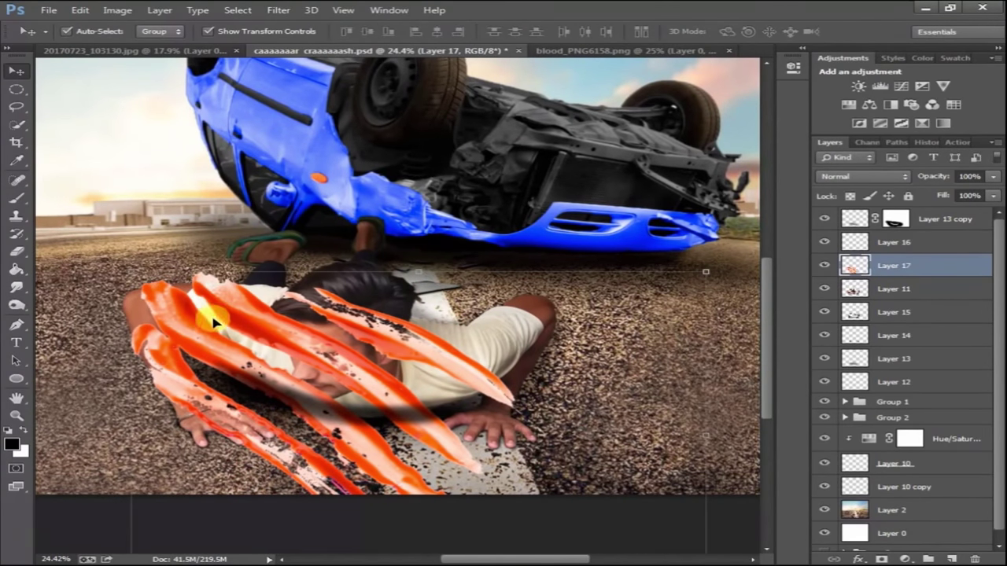
{"action": "key", "text": "ctrl+t"}
{"action": "mouse_move", "coordinate": [123, 267]}
{"action": "left_mouse_down"}
{"action": "mouse_move", "coordinate": [239, 408]}
{"action": "mouse_move", "coordinate": [333, 467]}
{"action": "left_mouse_up"}
{"action": "left_click", "coordinate": [878, 32]}
{"action": "scroll", "coordinate": [360, 325], "scroll_direction": "up", "scroll_amount": 2}
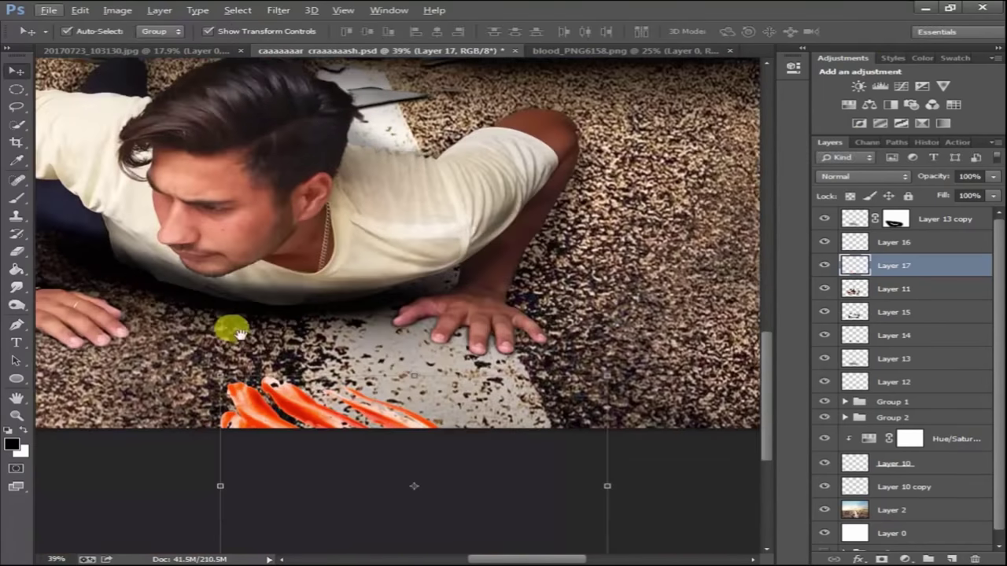
{"action": "mouse_move", "coordinate": [344, 360]}
{"action": "left_mouse_down"}
{"action": "mouse_move", "coordinate": [182, 302]}
{"action": "mouse_move", "coordinate": [295, 383]}
{"action": "mouse_move", "coordinate": [227, 333]}
{"action": "left_mouse_up"}
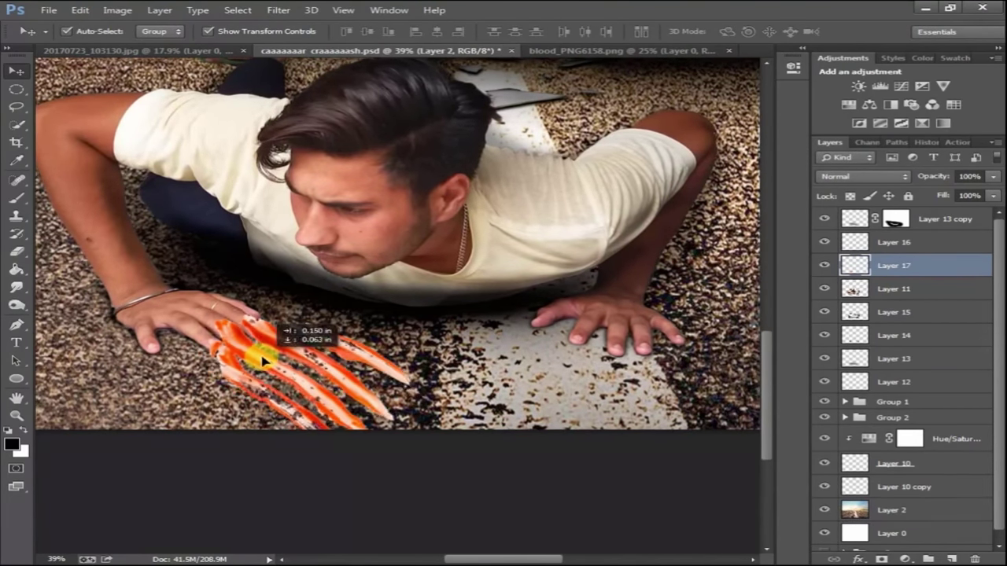
Step: Flip the blood marks horizontally, rotate about 12.8°, scale down, and place them onto the man's hand
{"action": "right_click", "coordinate": [343, 353]}
{"action": "left_click", "coordinate": [378, 322]}
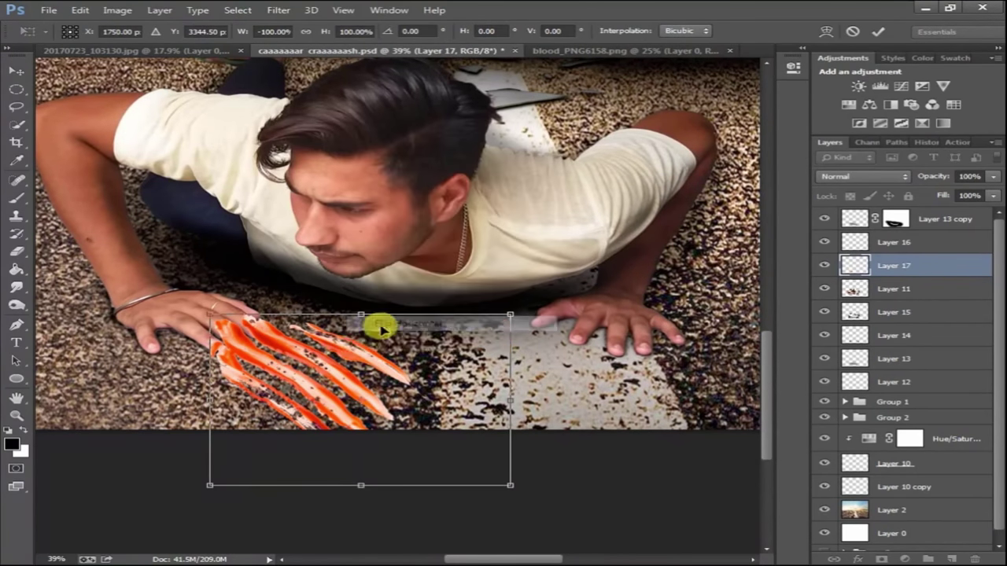
{"action": "mouse_move", "coordinate": [509, 315]}
{"action": "left_mouse_down"}
{"action": "mouse_move", "coordinate": [328, 225]}
{"action": "mouse_move", "coordinate": [558, 207]}
{"action": "left_mouse_up"}
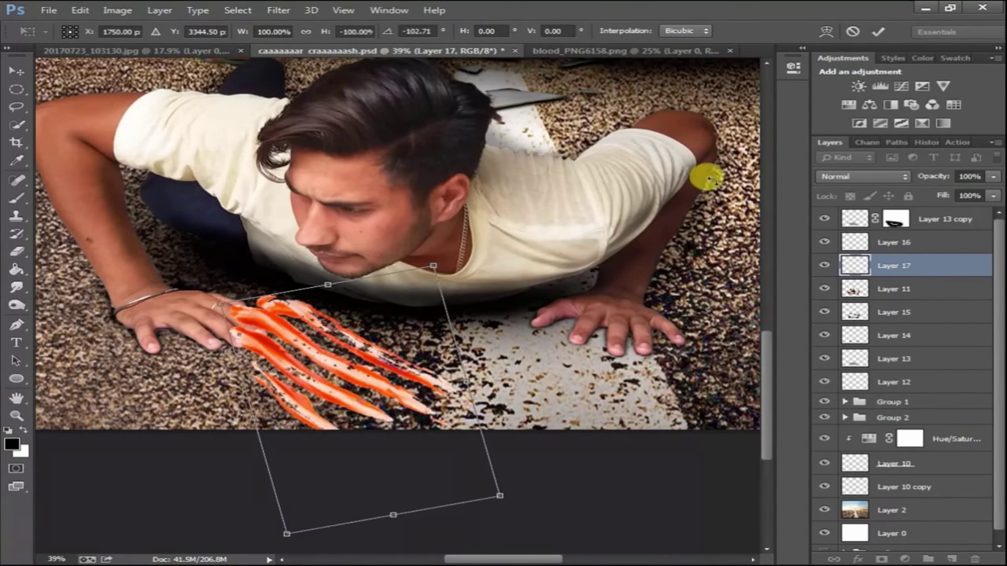
{"action": "key", "text": "Return"}
{"action": "left_click_drag", "start_coordinate": [342, 389], "coordinate": [287, 401]}
{"action": "key", "text": "ctrl+t"}
{"action": "left_click_drag", "start_coordinate": [443, 308], "coordinate": [291, 367]}
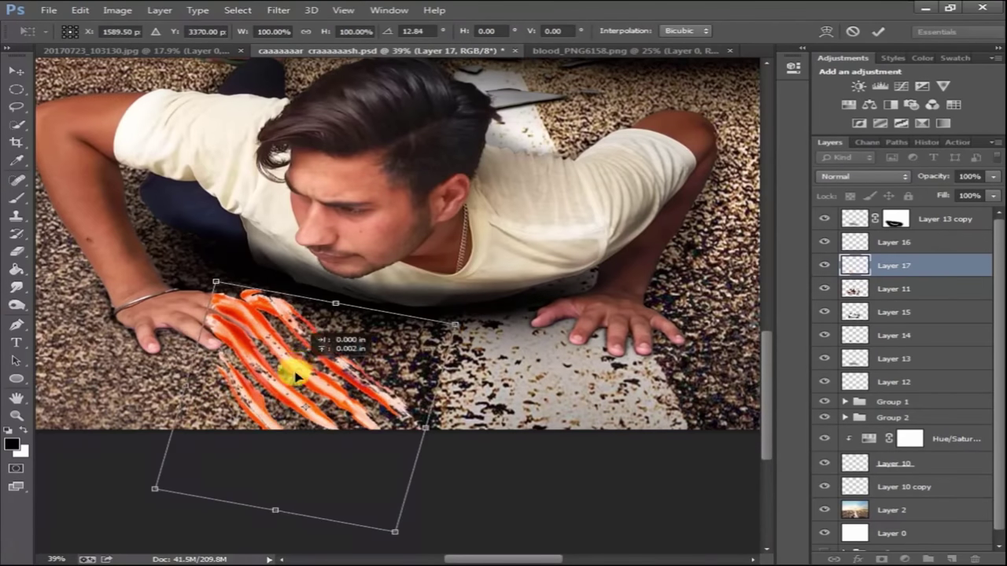
{"action": "mouse_move", "coordinate": [396, 540]}
{"action": "left_mouse_down"}
{"action": "mouse_move", "coordinate": [359, 515]}
{"action": "mouse_move", "coordinate": [330, 429]}
{"action": "left_mouse_up"}
{"action": "left_click", "coordinate": [876, 32]}
{"action": "mouse_move", "coordinate": [281, 353]}
{"action": "left_mouse_down"}
{"action": "mouse_move", "coordinate": [276, 379]}
{"action": "mouse_move", "coordinate": [294, 373]}
{"action": "left_mouse_up"}
Step: Blend the claw-mark layer as Darken, move it below Layer 11, and nudge it slightly left
{"action": "left_click", "coordinate": [861, 176]}
{"action": "left_click", "coordinate": [846, 223]}
{"action": "scroll", "coordinate": [865, 179], "scroll_direction": "down", "scroll_amount": 1}
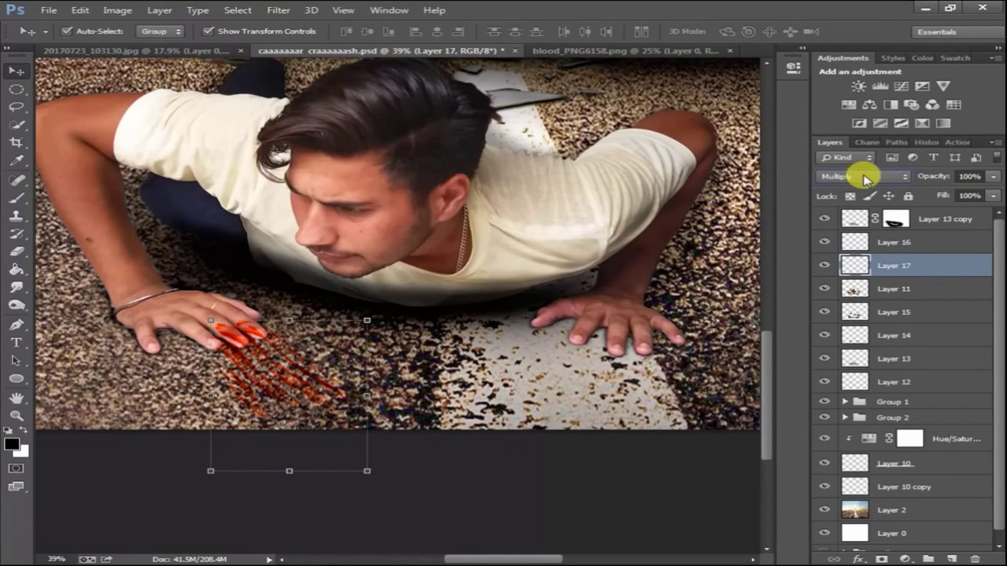
{"action": "left_click_drag", "start_coordinate": [917, 268], "coordinate": [904, 298]}
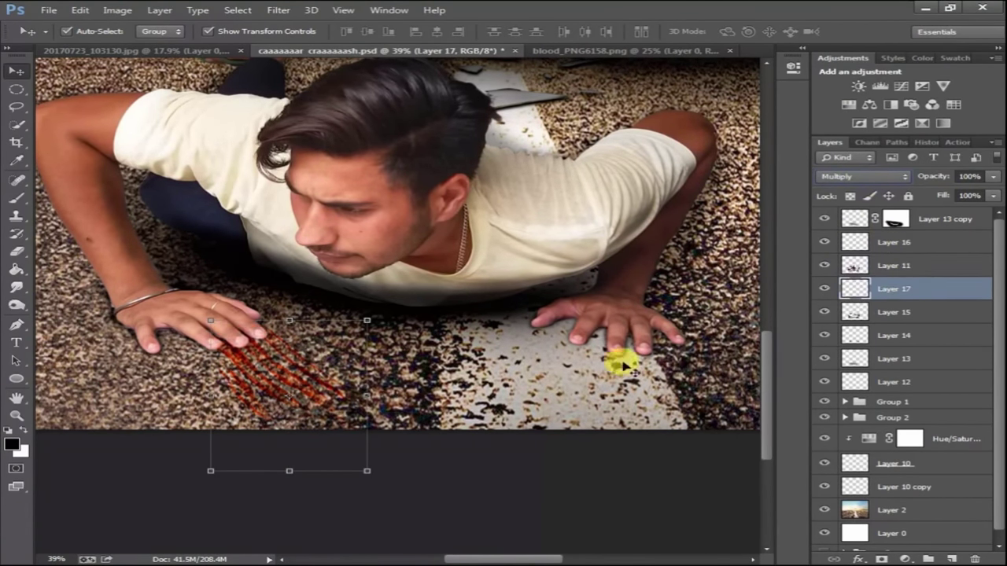
{"action": "left_click_drag", "start_coordinate": [247, 381], "coordinate": [247, 382]}
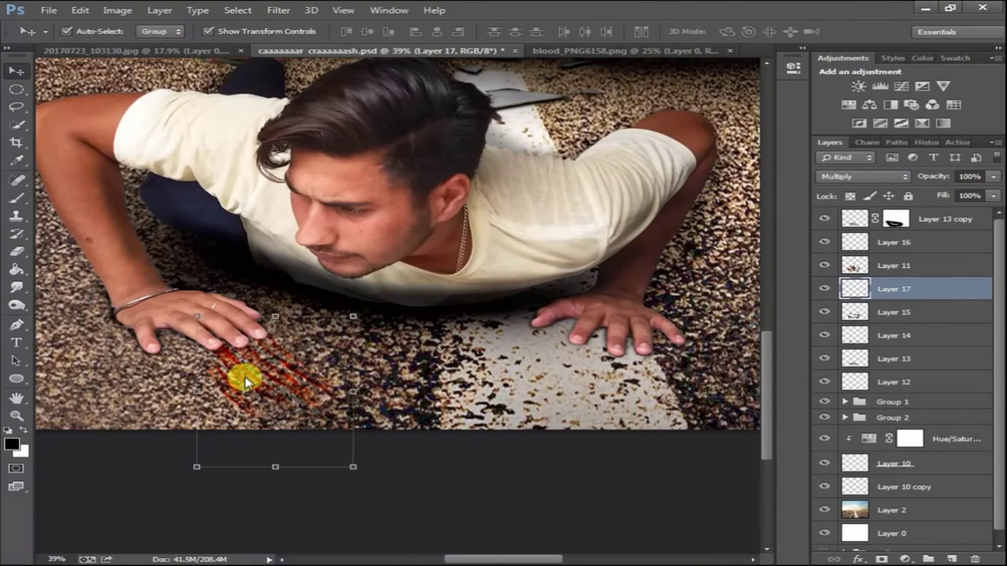
Step: Lasso one claw streak and move and transform it under the man's leftmost finger
{"action": "left_click", "coordinate": [16, 106]}
{"action": "scroll", "coordinate": [231, 390], "scroll_direction": "up", "scroll_amount": 1}
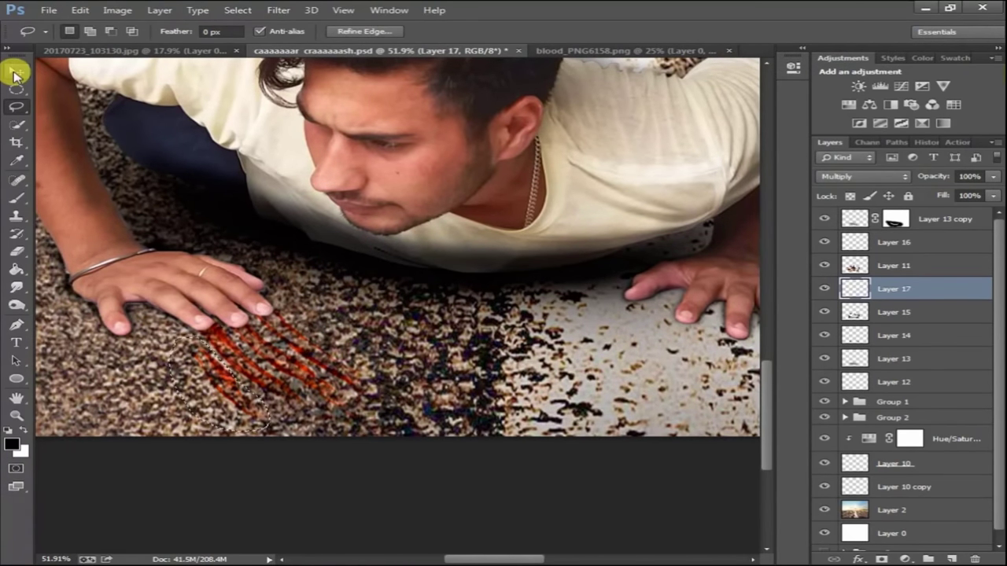
{"action": "key", "text": "v"}
{"action": "left_click_drag", "start_coordinate": [203, 368], "coordinate": [122, 343]}
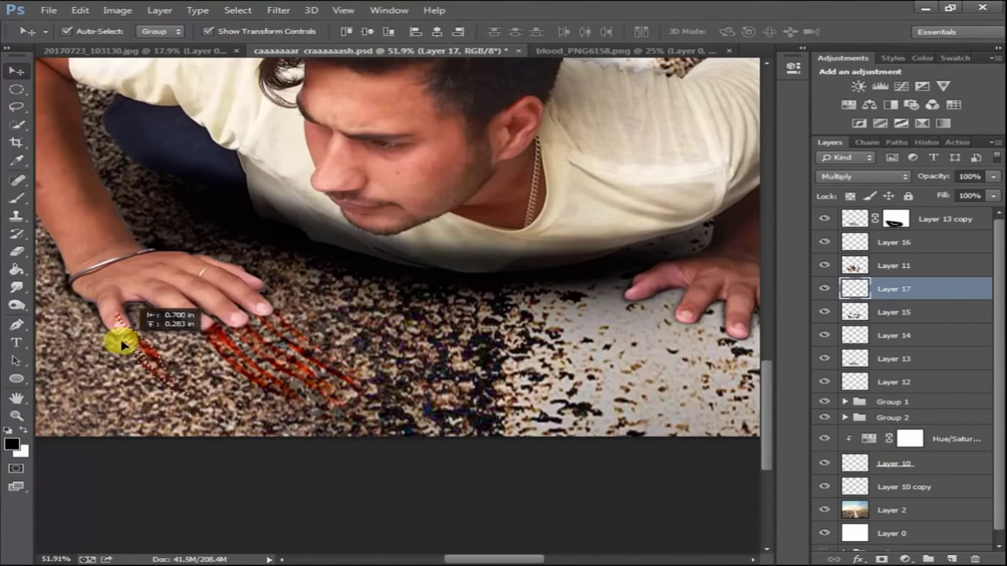
{"action": "key", "text": "ctrl+t"}
{"action": "left_click_drag", "start_coordinate": [191, 304], "coordinate": [135, 350]}
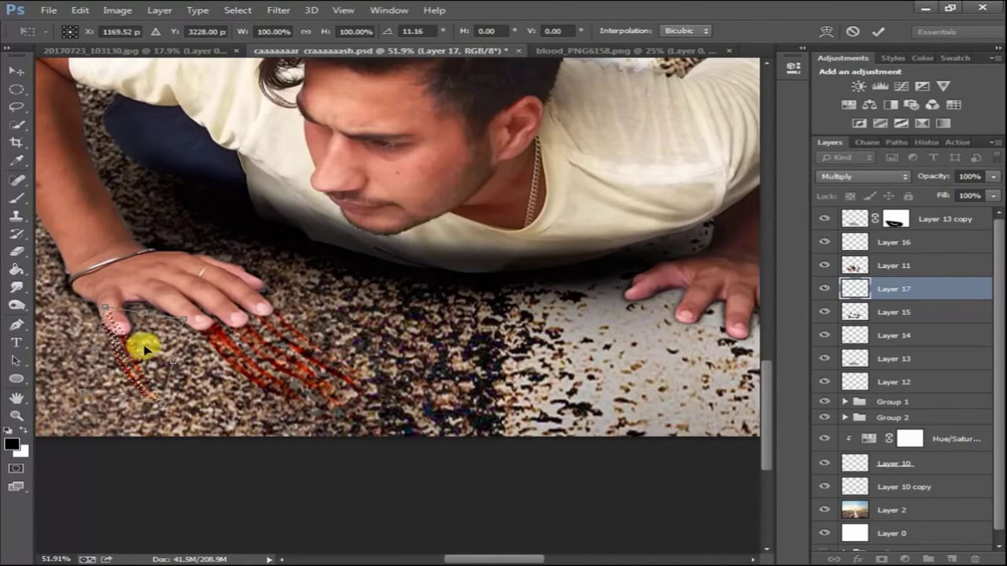
{"action": "key", "text": "Return"}
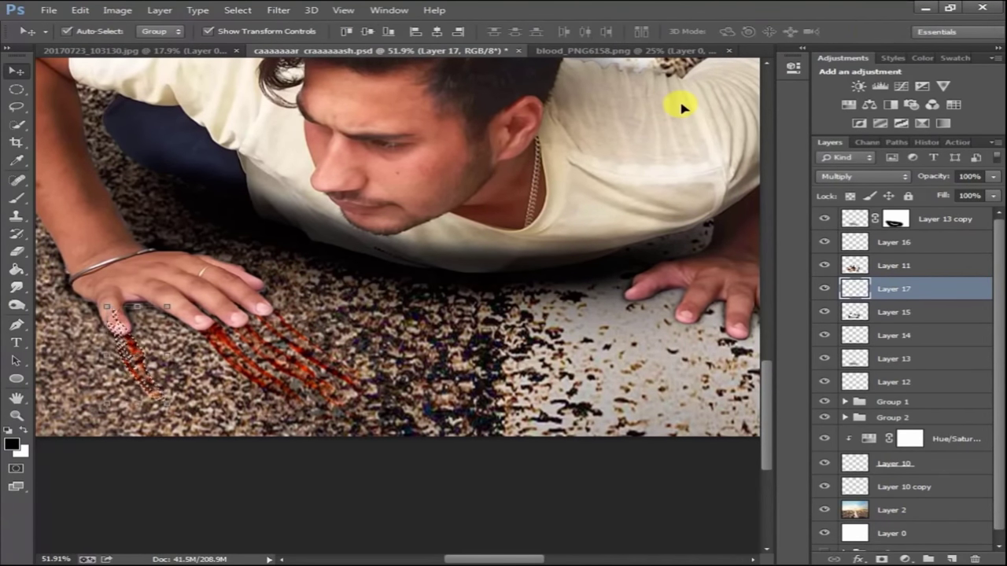
Step: Select the road background layer and switch to the blood image document
{"action": "left_click", "coordinate": [535, 377]}
{"action": "scroll", "coordinate": [550, 386], "scroll_direction": "down", "scroll_amount": 2}
{"action": "scroll", "coordinate": [415, 476], "scroll_direction": "down", "scroll_amount": 2}
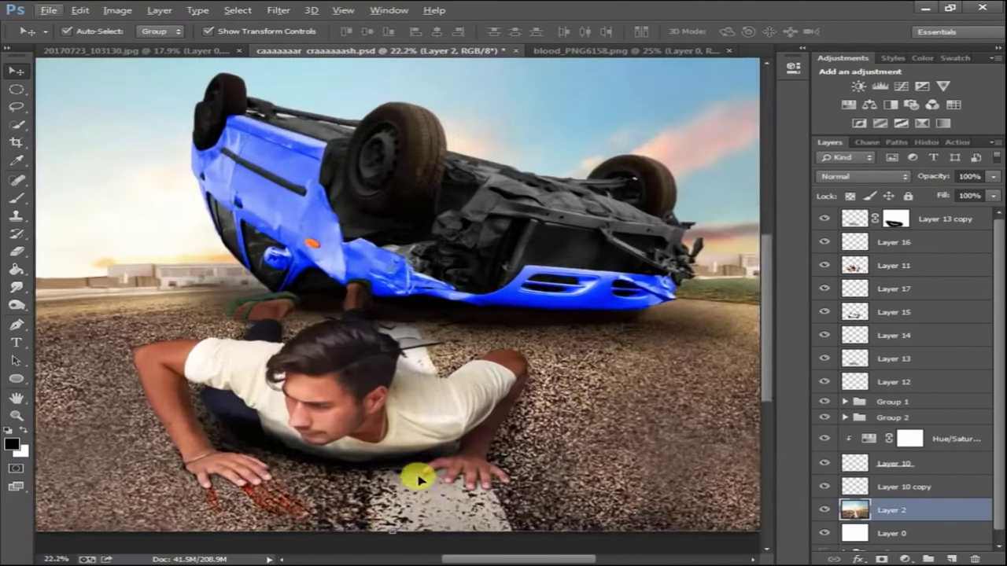
{"action": "left_click", "coordinate": [687, 53]}
Step: Open gash2 and drag the gash image into the crash composition
{"action": "left_click", "coordinate": [382, 49]}
{"action": "left_click", "coordinate": [708, 50]}
{"action": "left_click", "coordinate": [728, 50]}
{"action": "key", "text": "ctrl+o"}
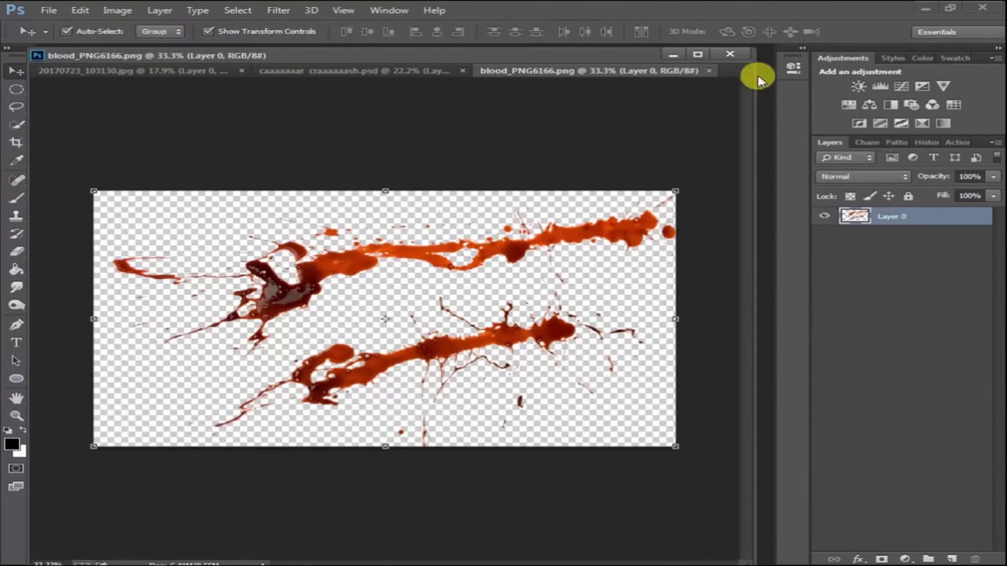
{"action": "key", "text": "ctrl+o"}
{"action": "left_click", "coordinate": [618, 177]}
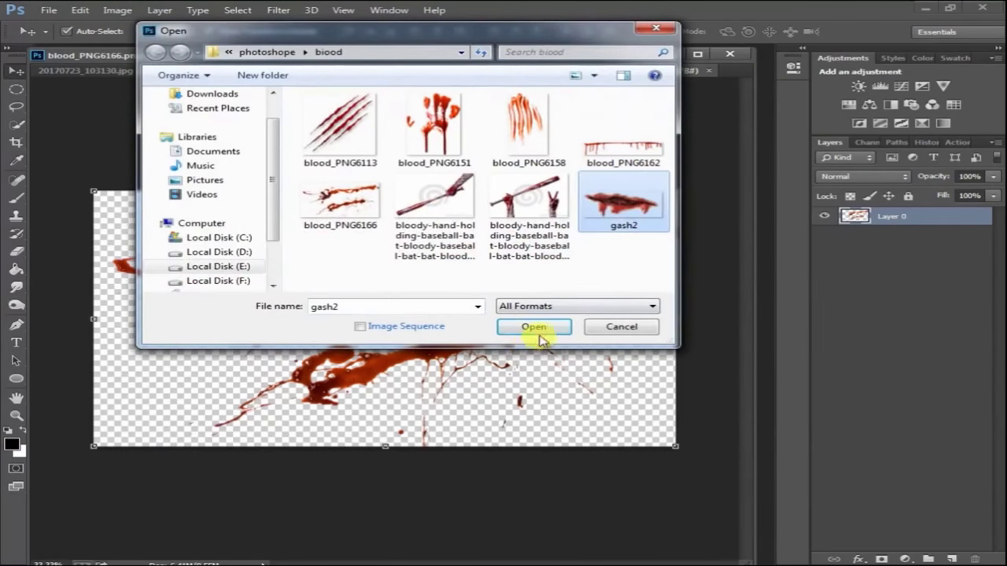
{"action": "left_click", "coordinate": [537, 330]}
{"action": "left_click_drag", "start_coordinate": [360, 270], "coordinate": [310, 337]}
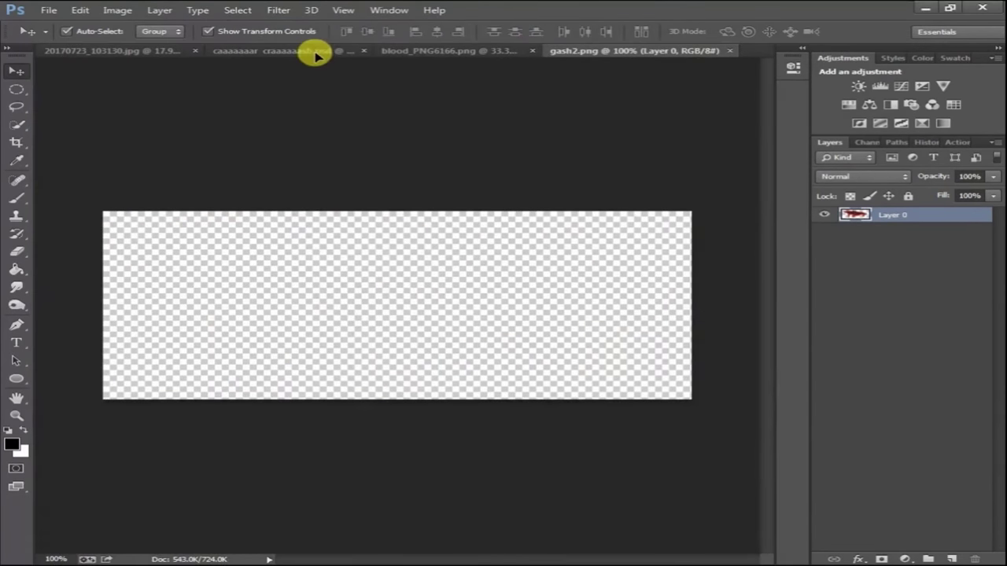
Step: Move the gash layer under Layer 16, place it on the man's head, and shrink it to half size
{"action": "left_click_drag", "start_coordinate": [934, 417], "coordinate": [935, 259]}
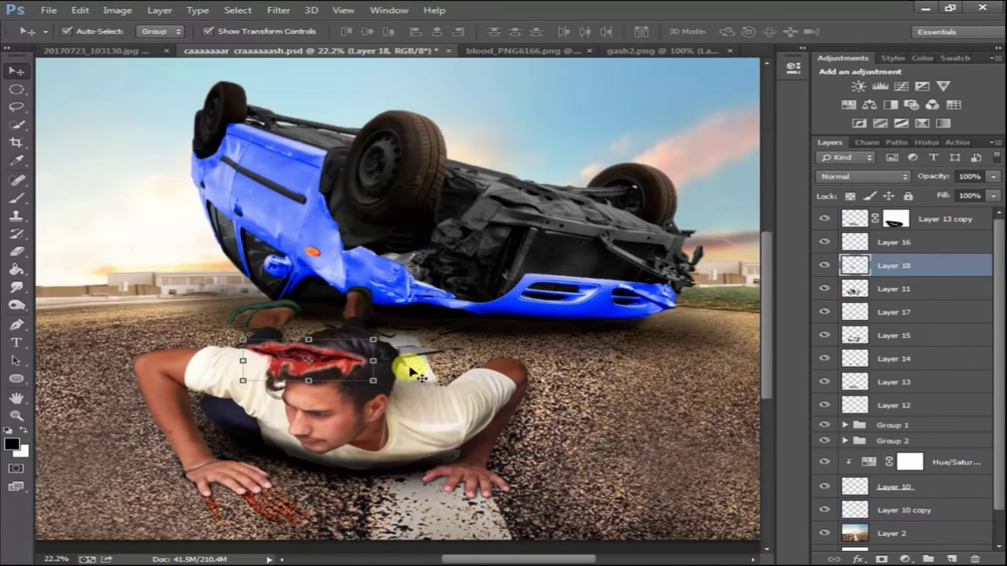
{"action": "scroll", "coordinate": [328, 359], "scroll_direction": "up", "scroll_amount": 2}
{"action": "scroll", "coordinate": [327, 293], "scroll_direction": "up", "scroll_amount": 2}
{"action": "left_click_drag", "start_coordinate": [327, 293], "coordinate": [324, 369]}
{"action": "key", "text": "ctrl+t"}
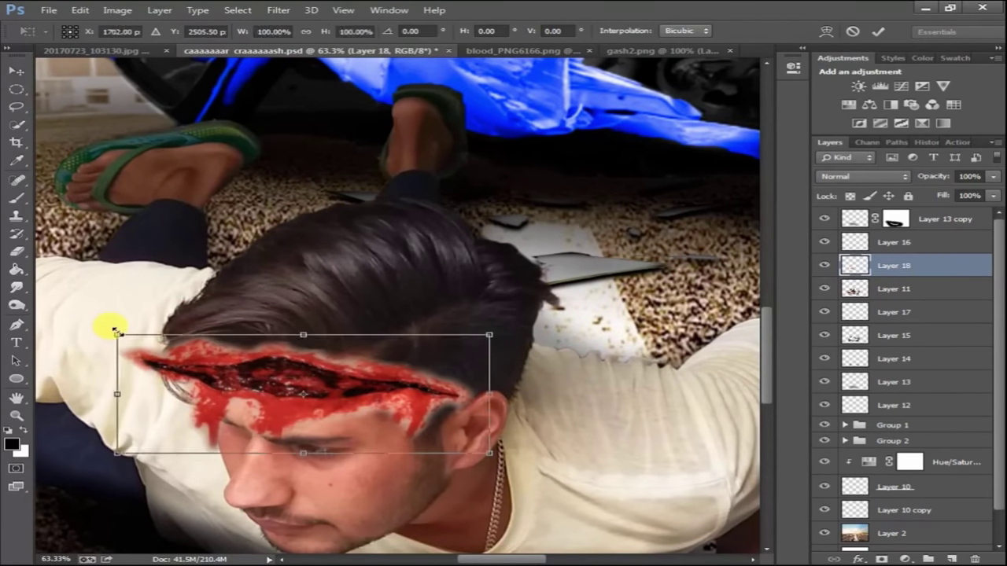
{"action": "left_click_drag", "start_coordinate": [117, 341], "coordinate": [303, 393]}
{"action": "left_click", "coordinate": [885, 34]}
Step: Move the gash up onto the forehead, rotating and shrinking it to fit
{"action": "scroll", "coordinate": [434, 303], "scroll_direction": "up", "scroll_amount": 1}
{"action": "scroll", "coordinate": [433, 304], "scroll_direction": "down", "scroll_amount": 2}
{"action": "key", "text": "ctrl+t"}
{"action": "left_click_drag", "start_coordinate": [394, 354], "coordinate": [299, 303]}
{"action": "mouse_move", "coordinate": [411, 265]}
{"action": "left_mouse_down"}
{"action": "mouse_move", "coordinate": [382, 353]}
{"action": "mouse_move", "coordinate": [314, 307]}
{"action": "left_mouse_up"}
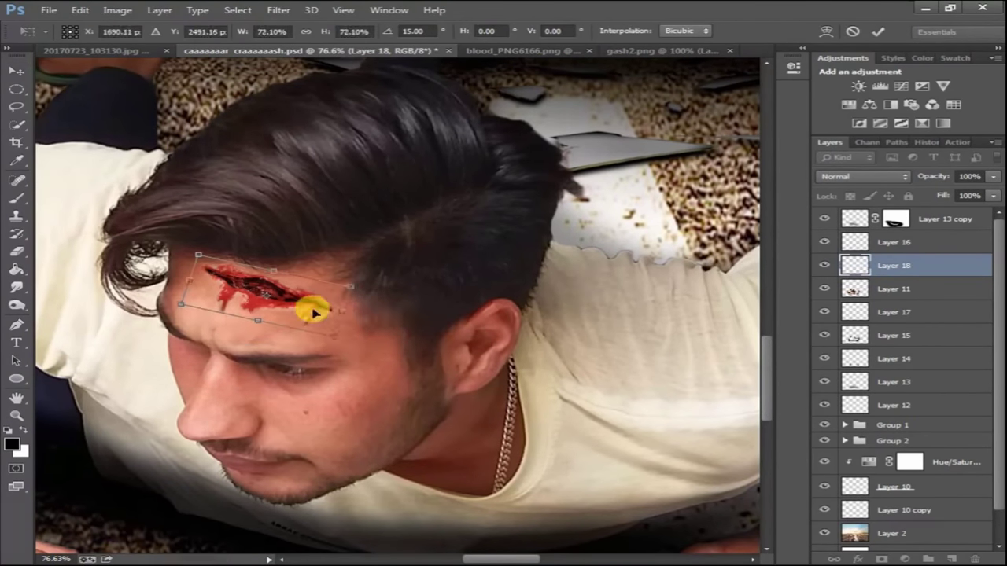
{"action": "left_click", "coordinate": [878, 31]}
Step: Blend the gash layer with Darker Color after trying Darken
{"action": "left_click", "coordinate": [861, 176]}
{"action": "left_click", "coordinate": [856, 220]}
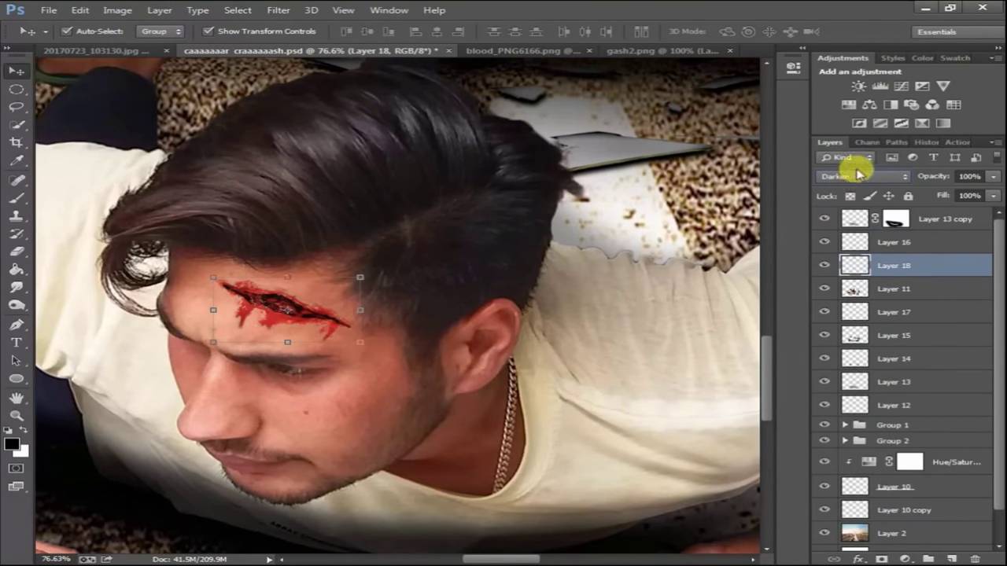
{"action": "scroll", "coordinate": [856, 180], "scroll_direction": "down", "scroll_amount": 1}
{"action": "left_click", "coordinate": [708, 216]}
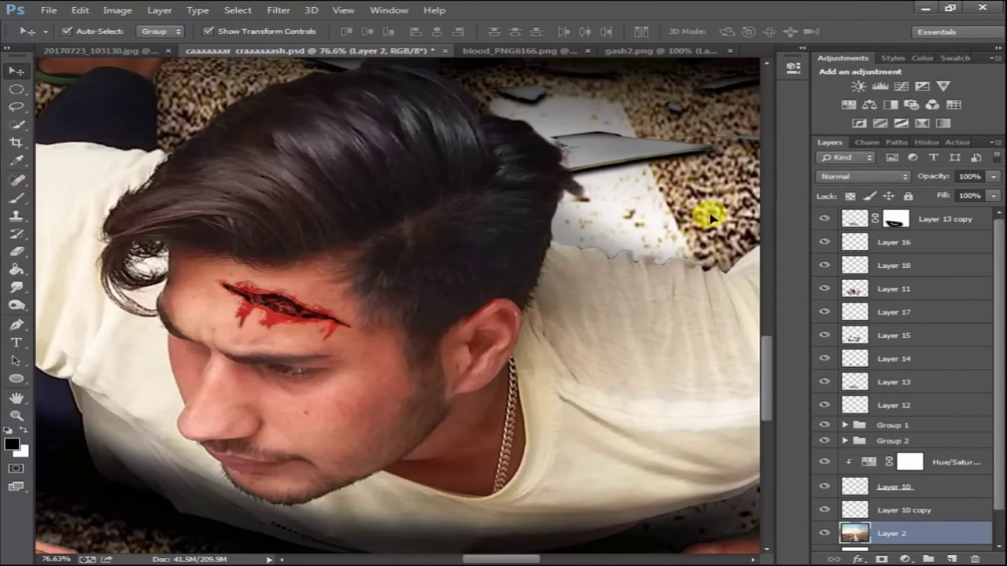
{"action": "left_click", "coordinate": [931, 224]}
{"action": "scroll", "coordinate": [652, 269], "scroll_direction": "down", "scroll_amount": 2}
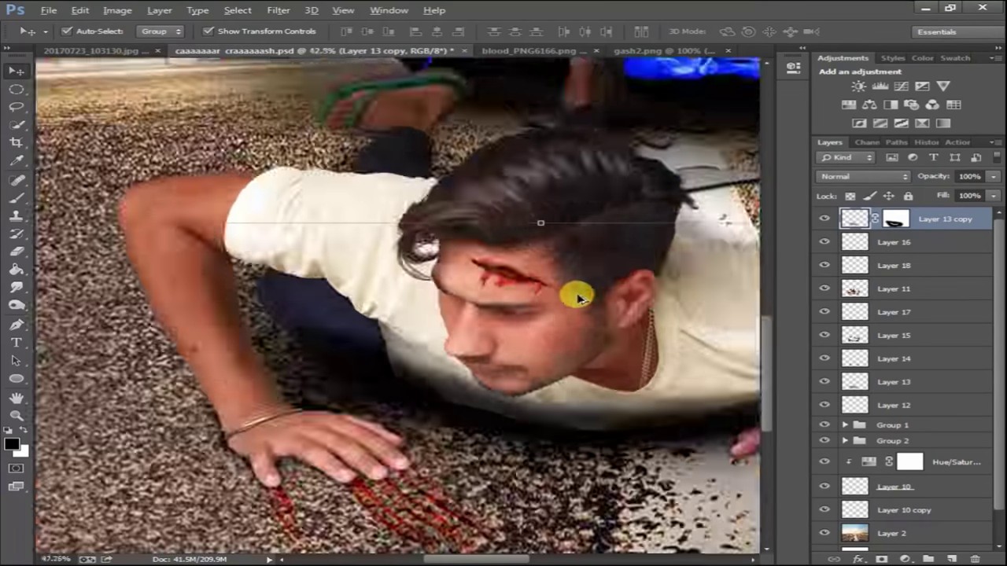
{"action": "left_click", "coordinate": [476, 254]}
{"action": "scroll", "coordinate": [486, 271], "scroll_direction": "down", "scroll_amount": 2}
{"action": "scroll", "coordinate": [486, 270], "scroll_direction": "down", "scroll_amount": 1}
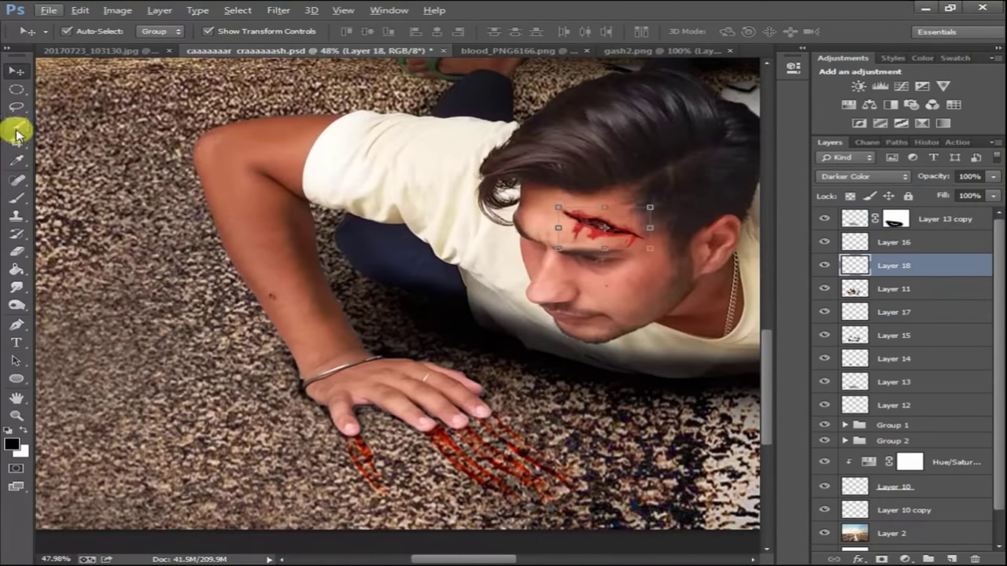
Step: Select Layer 11, then in blood_PNG6166 shift the image slightly up and pick the Lasso tool
{"action": "left_click", "coordinate": [15, 179]}
{"action": "key", "text": "alt+bracketleft"}
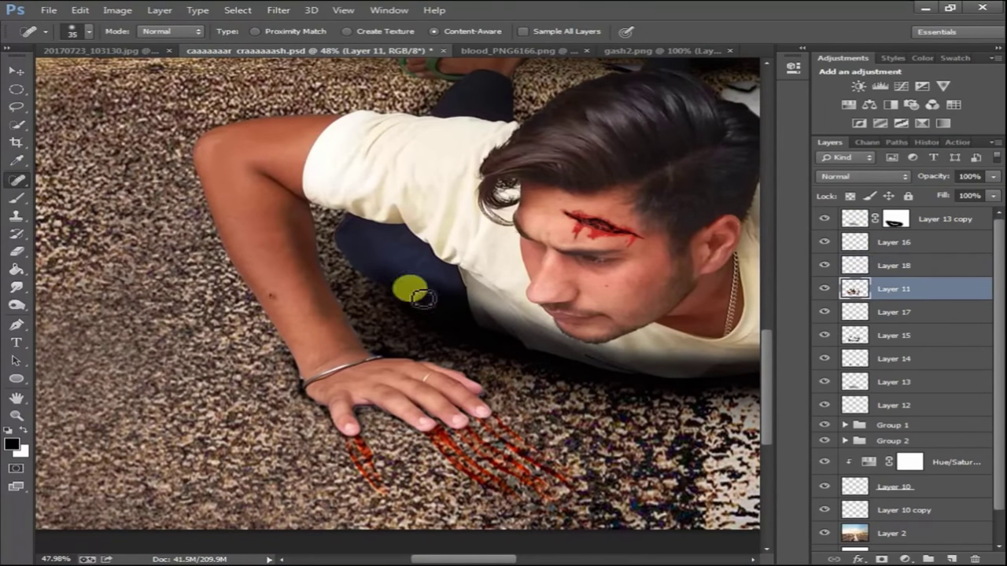
{"action": "scroll", "coordinate": [328, 322], "scroll_direction": "down", "scroll_amount": 2}
{"action": "scroll", "coordinate": [260, 378], "scroll_direction": "up", "scroll_amount": 2}
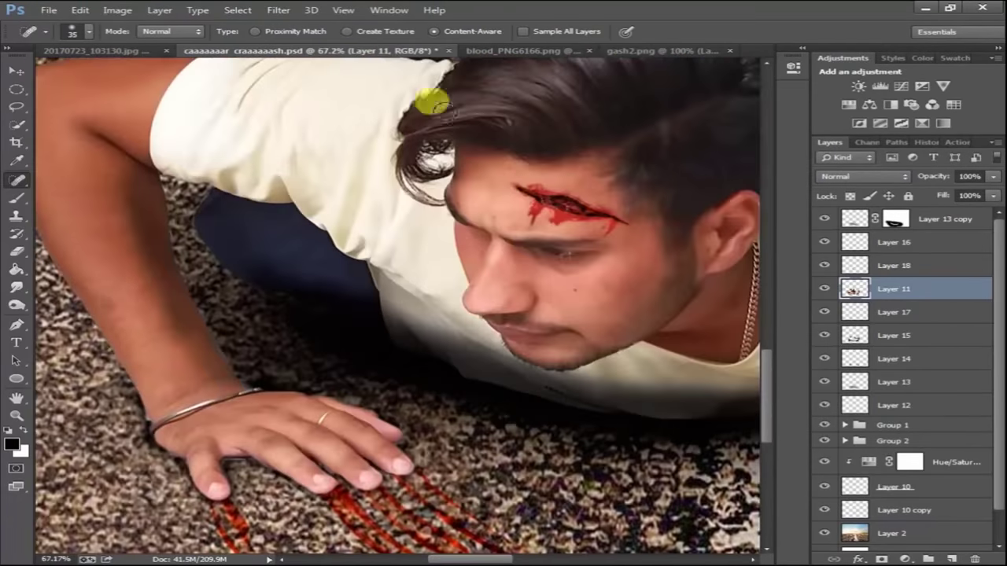
{"action": "left_click", "coordinate": [488, 51]}
{"action": "left_click", "coordinate": [16, 71]}
{"action": "left_click_drag", "start_coordinate": [281, 263], "coordinate": [280, 253]}
{"action": "left_click", "coordinate": [16, 106]}
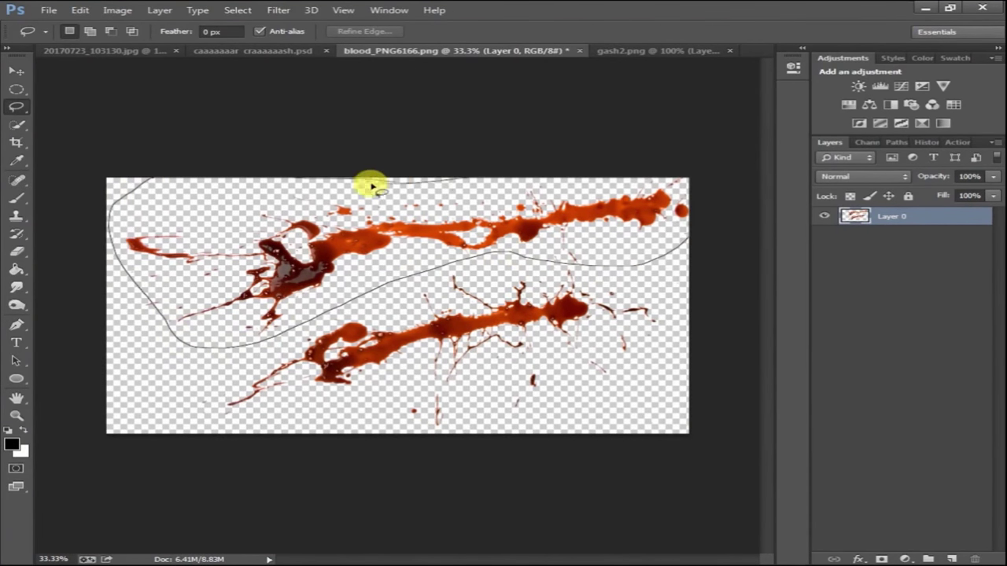
Step: Lasso the upper blood splatter, bring it into the crash composite, and rotate it slightly
{"action": "left_click_drag", "start_coordinate": [371, 186], "coordinate": [110, 183]}
{"action": "key", "text": "v"}
{"action": "mouse_move", "coordinate": [197, 188]}
{"action": "left_mouse_down"}
{"action": "mouse_move", "coordinate": [214, 63]}
{"action": "mouse_move", "coordinate": [218, 209]}
{"action": "mouse_move", "coordinate": [505, 202]}
{"action": "left_mouse_up"}
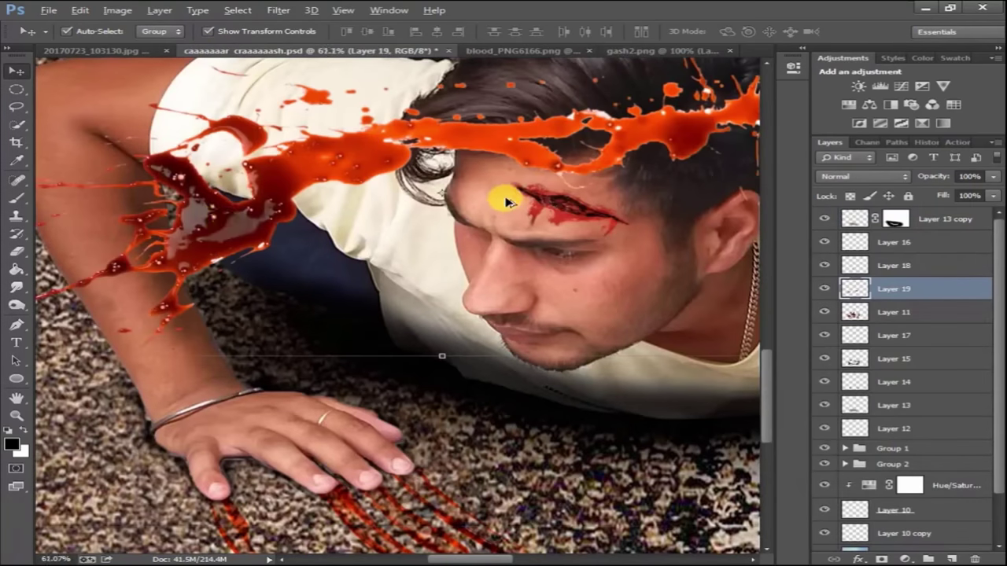
{"action": "scroll", "coordinate": [506, 202], "scroll_direction": "down", "scroll_amount": 2}
{"action": "mouse_move", "coordinate": [596, 152]}
{"action": "left_mouse_down"}
{"action": "mouse_move", "coordinate": [697, 113]}
{"action": "mouse_move", "coordinate": [672, 77]}
{"action": "mouse_move", "coordinate": [228, 281]}
{"action": "mouse_move", "coordinate": [353, 224]}
{"action": "left_mouse_up"}
{"action": "left_click", "coordinate": [878, 32]}
Step: Move the splatter onto the upper forearm and rotate it to run vertically along the forearm
{"action": "scroll", "coordinate": [187, 318], "scroll_direction": "up", "scroll_amount": 2}
{"action": "left_click_drag", "start_coordinate": [202, 283], "coordinate": [300, 277]}
{"action": "left_click_drag", "start_coordinate": [532, 203], "coordinate": [263, 139]}
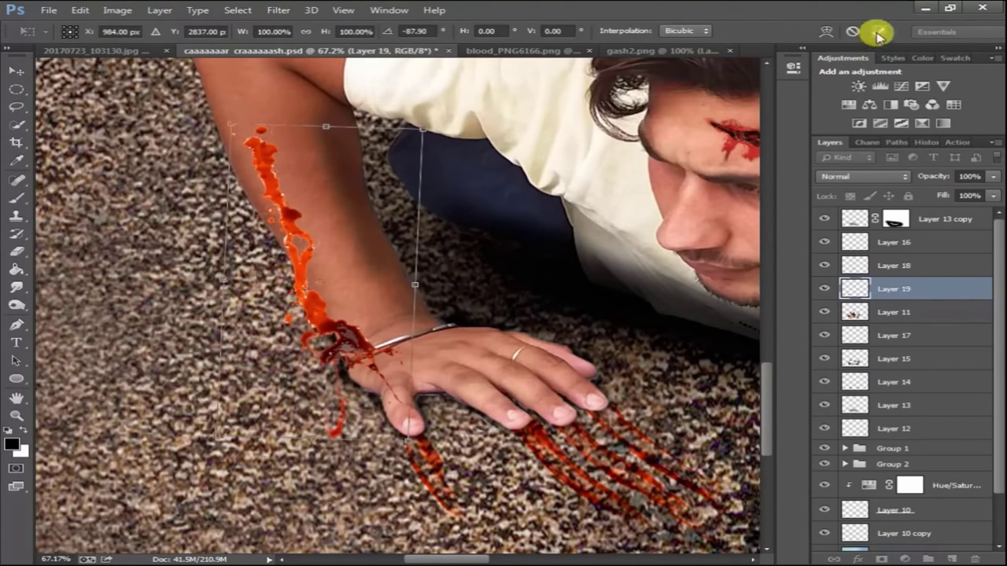
{"action": "left_click", "coordinate": [873, 32]}
{"action": "scroll", "coordinate": [314, 364], "scroll_direction": "up", "scroll_amount": 2}
{"action": "mouse_move", "coordinate": [421, 119]}
{"action": "left_mouse_down"}
{"action": "mouse_move", "coordinate": [411, 332]}
{"action": "mouse_move", "coordinate": [236, 279]}
{"action": "left_mouse_up"}
{"action": "left_click_drag", "start_coordinate": [311, 213], "coordinate": [301, 221]}
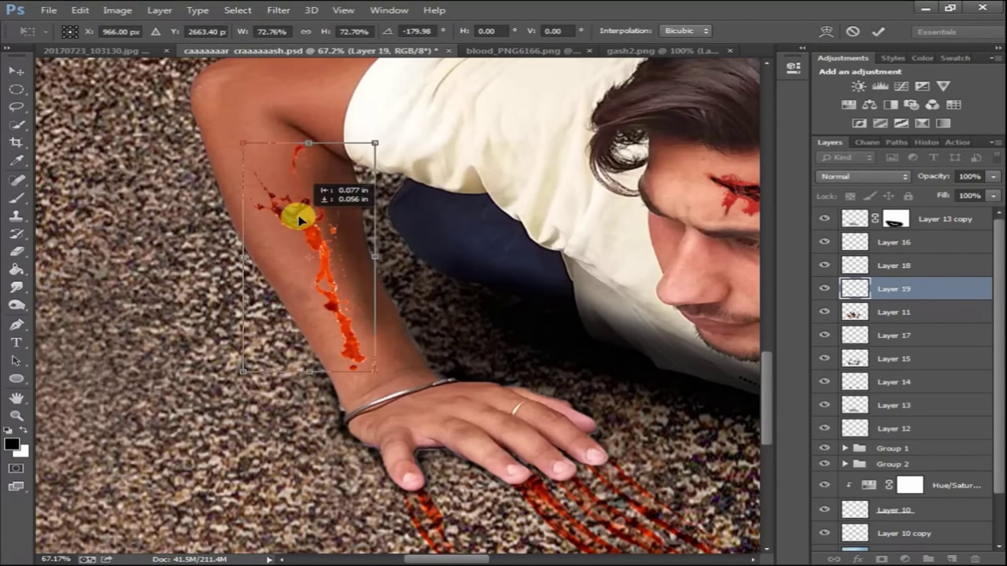
{"action": "left_click", "coordinate": [875, 36]}
Step: Set the splatter layer to Darken, fit the composite in view, and return to blood_PNG6166's Open dialog
{"action": "left_click", "coordinate": [863, 176]}
{"action": "left_click", "coordinate": [849, 219]}
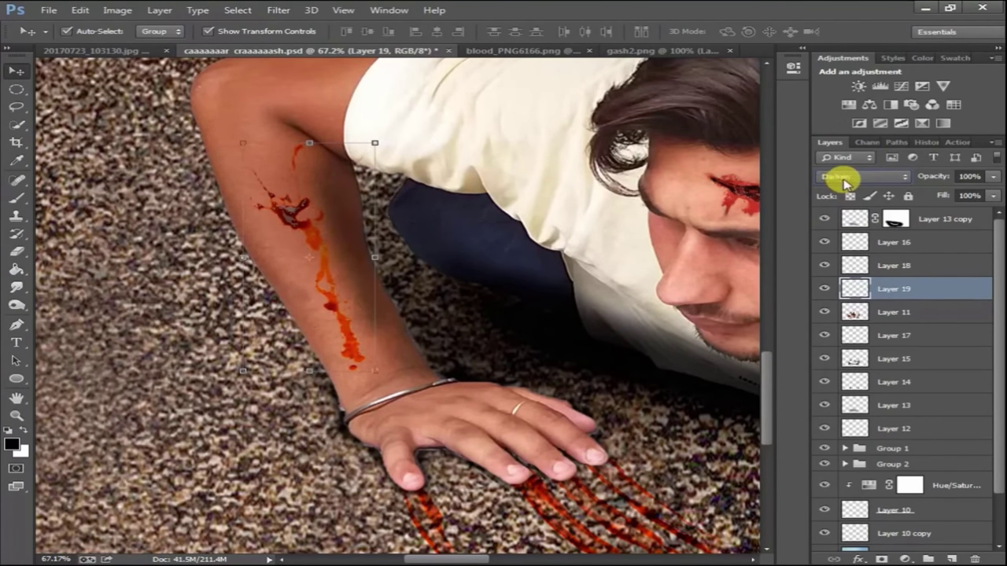
{"action": "scroll", "coordinate": [845, 182], "scroll_direction": "down", "scroll_amount": 2}
{"action": "scroll", "coordinate": [826, 182], "scroll_direction": "up", "scroll_amount": 5}
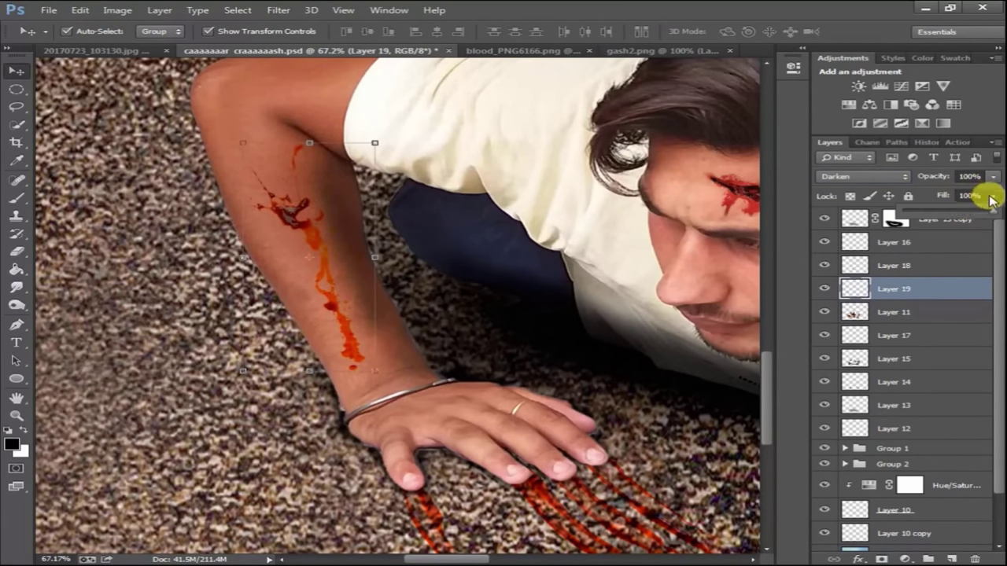
{"action": "key", "text": "ctrl+0"}
{"action": "left_click", "coordinate": [582, 52]}
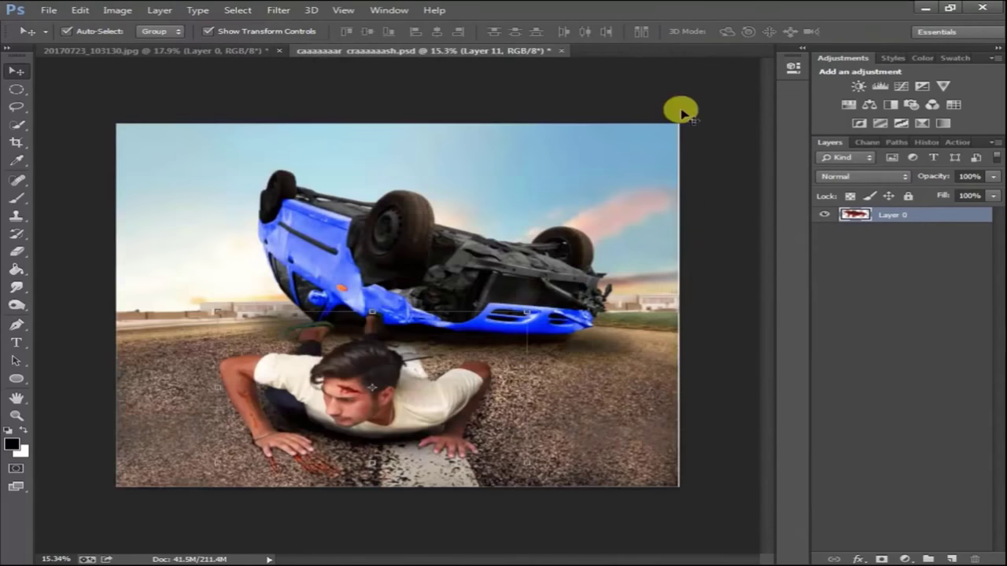
{"action": "key", "text": "ctrl+o"}
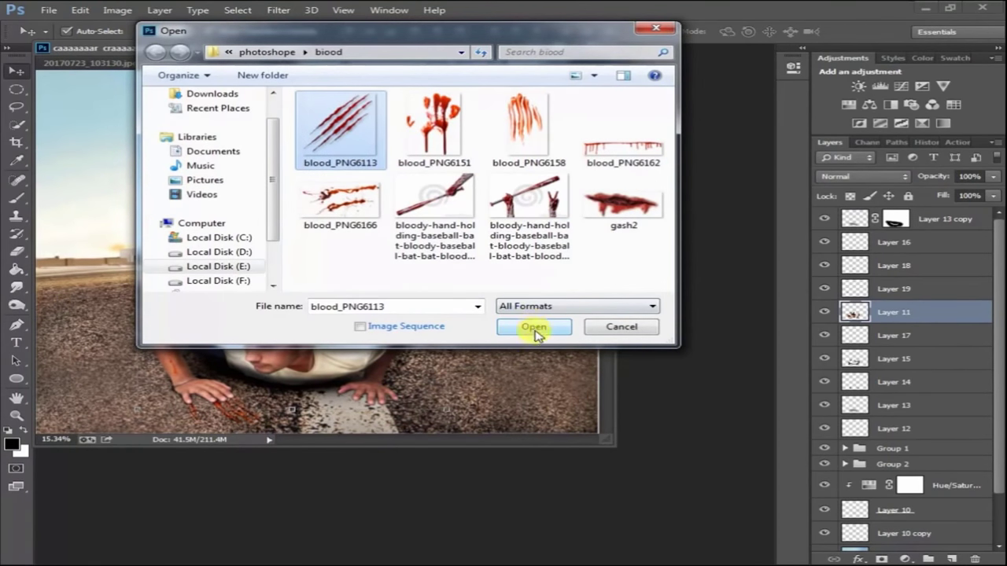
Step: Open blood_PNG6151, blood_PNG6113 and blood_PNG6162, and bring up the claw-scratch image
{"action": "left_click", "coordinate": [434, 126]}
{"action": "left_click", "coordinate": [346, 125], "text": "ctrl"}
{"action": "left_click", "coordinate": [621, 126], "text": "ctrl"}
{"action": "left_click", "coordinate": [534, 326]}
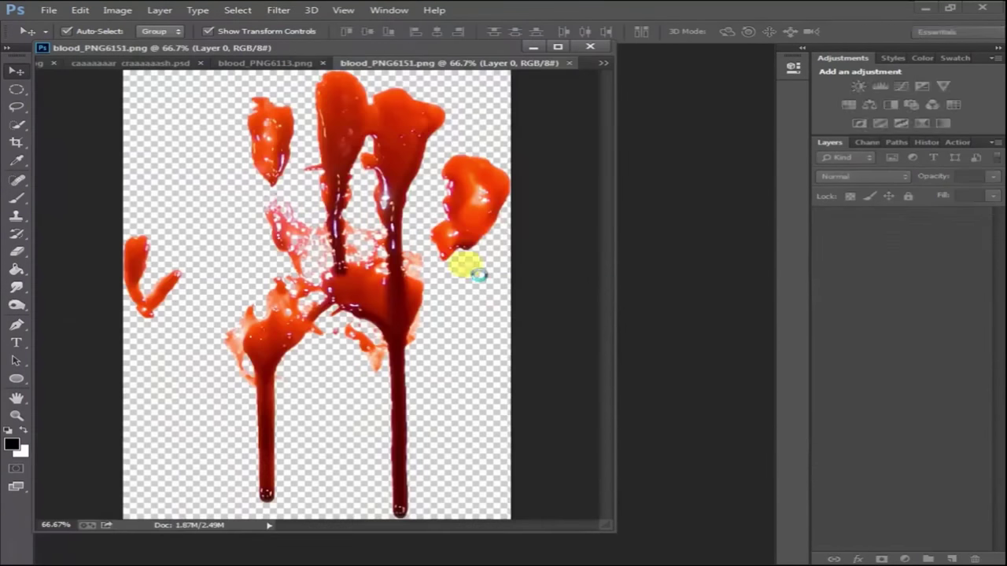
{"action": "left_click", "coordinate": [314, 52]}
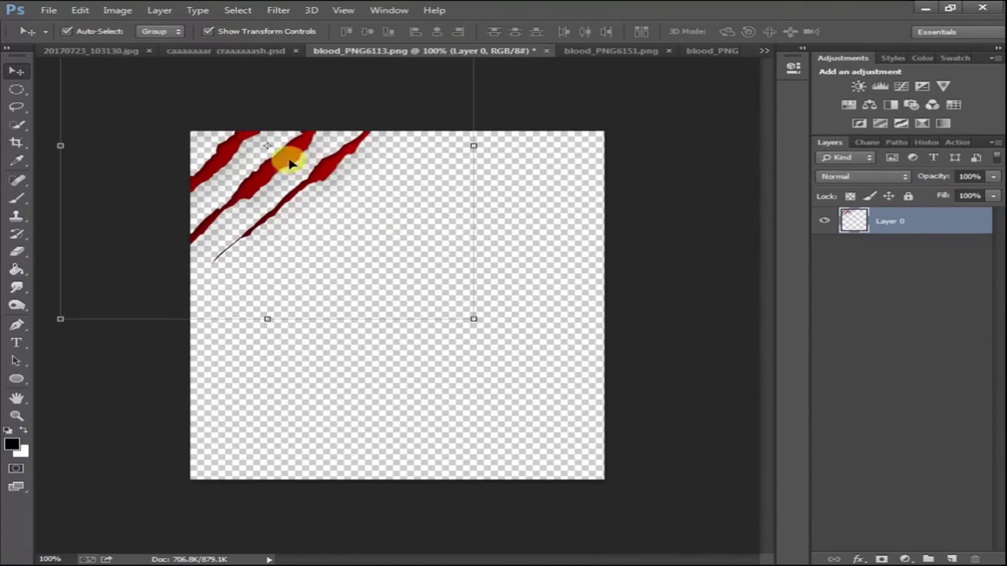
Step: Lasso one gash from blood_PNG6113 and drag it into the crash composite
{"action": "left_click", "coordinate": [18, 106]}
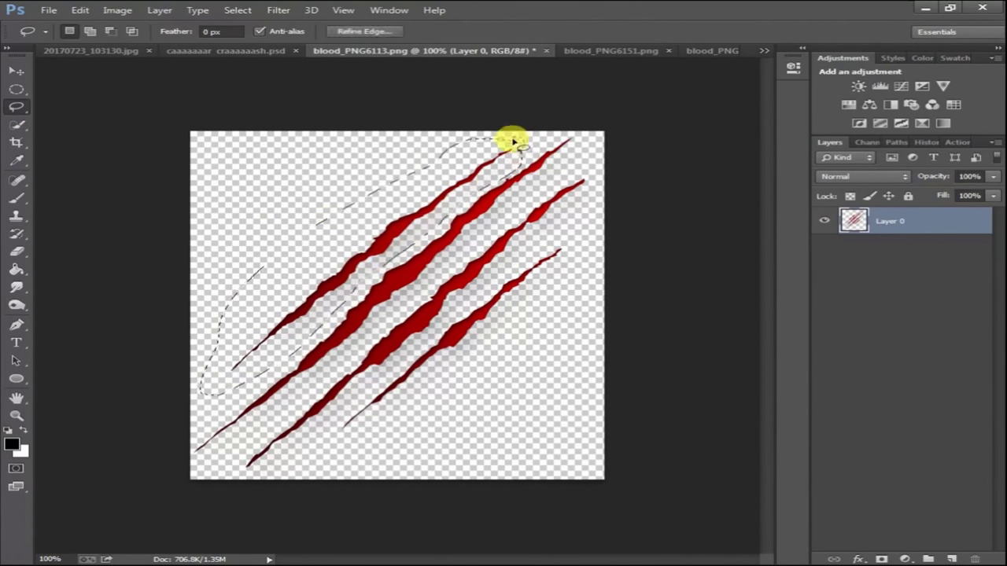
{"action": "left_click_drag", "start_coordinate": [512, 138], "coordinate": [520, 144]}
{"action": "left_click", "coordinate": [16, 70]}
{"action": "mouse_move", "coordinate": [354, 260]}
{"action": "left_mouse_down"}
{"action": "mouse_move", "coordinate": [254, 56]}
{"action": "mouse_move", "coordinate": [337, 325]}
{"action": "mouse_move", "coordinate": [259, 397]}
{"action": "left_mouse_up"}
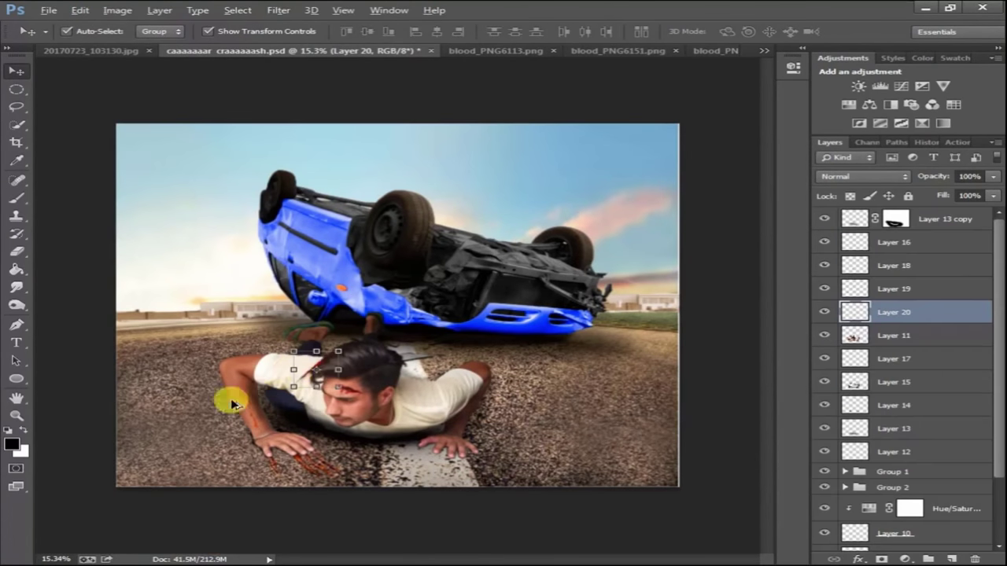
{"action": "scroll", "coordinate": [387, 333], "scroll_direction": "up", "scroll_amount": 5}
Step: Free Transform the gash, shrinking it to about three quarters size and rotating it
{"action": "key", "text": "ctrl+t"}
{"action": "mouse_move", "coordinate": [370, 281]}
{"action": "left_mouse_down"}
{"action": "mouse_move", "coordinate": [356, 238]}
{"action": "mouse_move", "coordinate": [360, 378]}
{"action": "mouse_move", "coordinate": [330, 399]}
{"action": "left_mouse_up"}
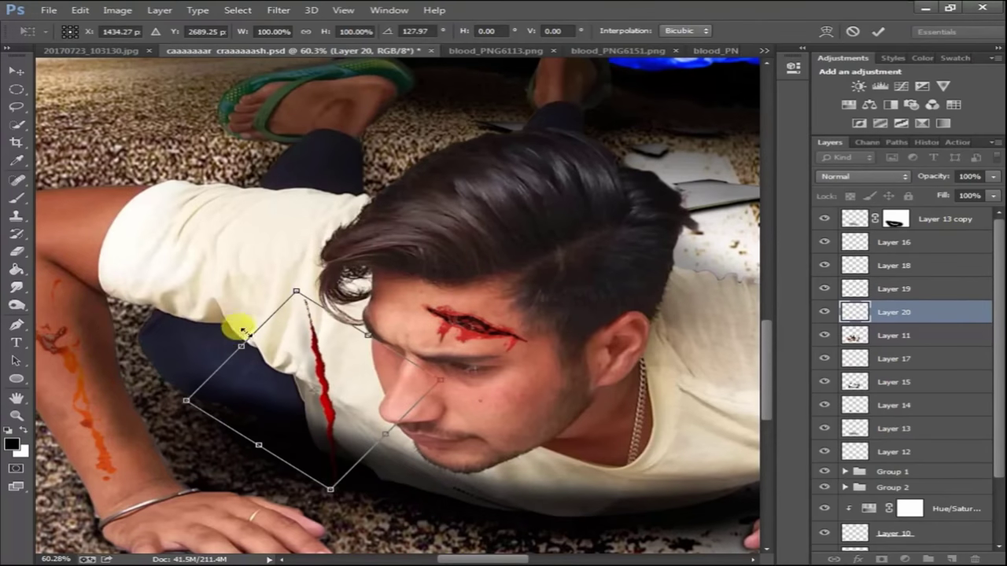
{"action": "left_click_drag", "start_coordinate": [188, 399], "coordinate": [249, 396]}
{"action": "left_click_drag", "start_coordinate": [442, 382], "coordinate": [425, 393]}
{"action": "left_click_drag", "start_coordinate": [348, 379], "coordinate": [338, 311]}
{"action": "key", "text": "Return"}
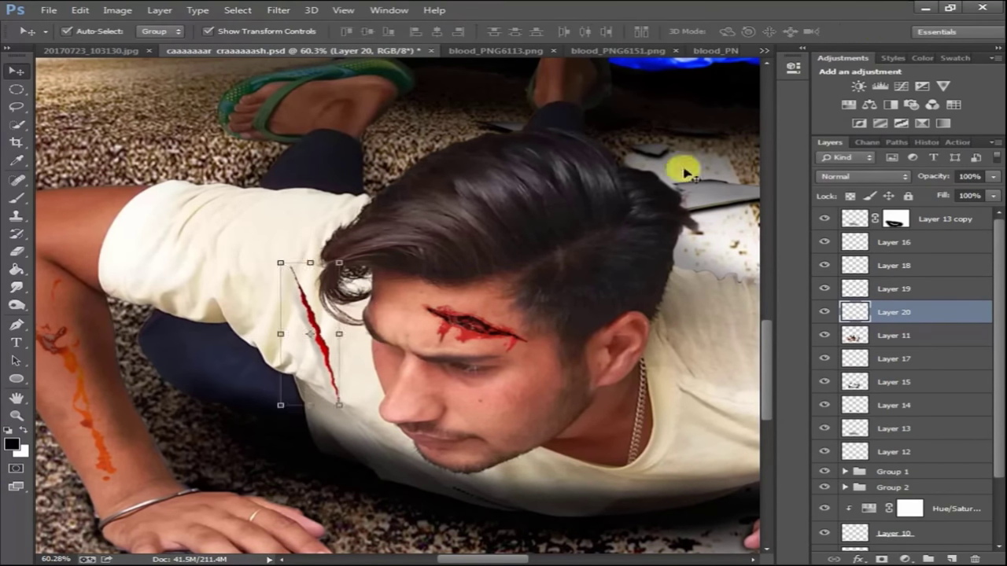
{"action": "left_click", "coordinate": [700, 146]}
Step: Move the gash onto the man's shoulder, rotated to lie across his shirt
{"action": "scroll", "coordinate": [419, 398], "scroll_direction": "down", "scroll_amount": 3}
{"action": "scroll", "coordinate": [416, 402], "scroll_direction": "up", "scroll_amount": 3}
{"action": "mouse_move", "coordinate": [193, 325]}
{"action": "left_mouse_down"}
{"action": "mouse_move", "coordinate": [663, 401]}
{"action": "mouse_move", "coordinate": [517, 360]}
{"action": "left_mouse_up"}
{"action": "mouse_move", "coordinate": [542, 393]}
{"action": "left_mouse_down"}
{"action": "mouse_move", "coordinate": [556, 344]}
{"action": "mouse_move", "coordinate": [540, 332]}
{"action": "mouse_move", "coordinate": [612, 307]}
{"action": "mouse_move", "coordinate": [512, 314]}
{"action": "left_mouse_up"}
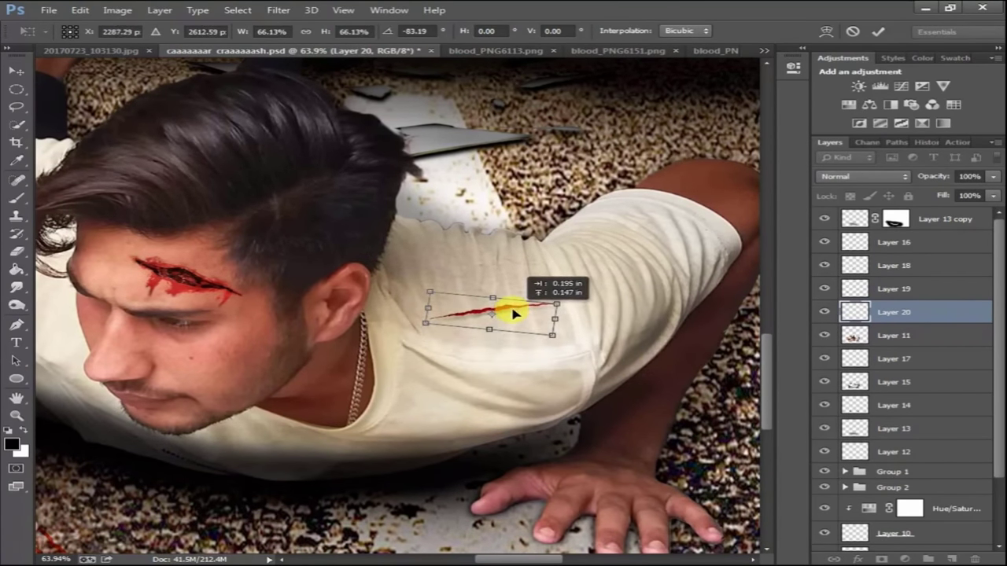
{"action": "left_click", "coordinate": [879, 30]}
Step: Close blood_PNG6113 without saving and drag the blood drip into the composite
{"action": "left_click", "coordinate": [445, 117]}
{"action": "left_click", "coordinate": [535, 50]}
{"action": "left_click", "coordinate": [546, 50]}
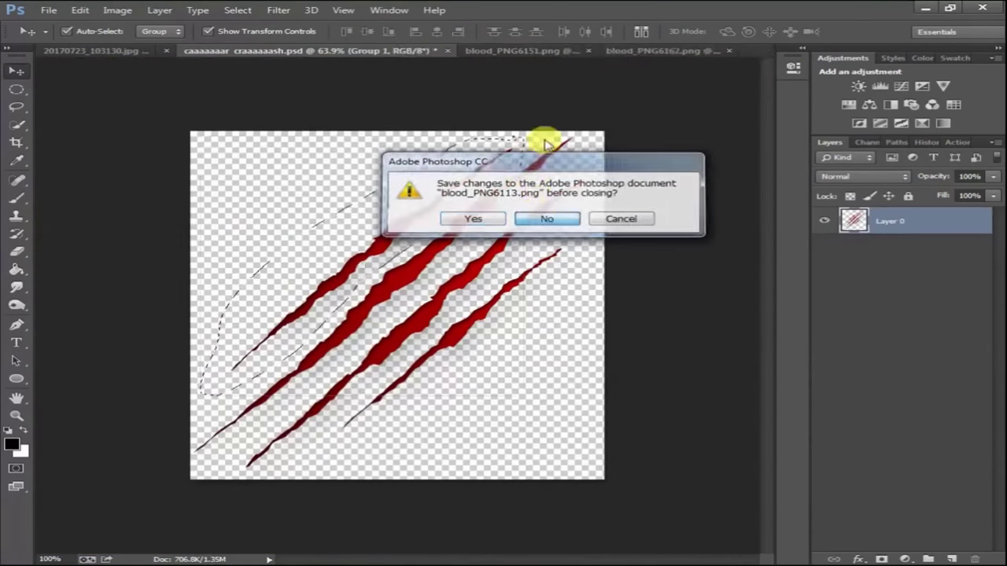
{"action": "key", "text": "n"}
{"action": "left_click", "coordinate": [553, 50]}
{"action": "left_click_drag", "start_coordinate": [528, 110], "coordinate": [236, 243]}
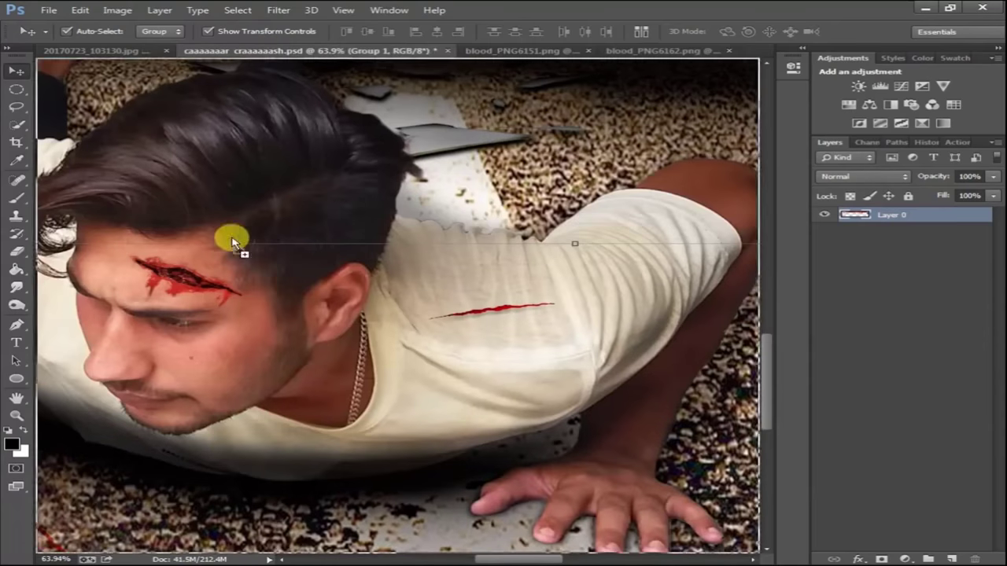
Step: Stack the drip layer above Layer 20 and scale it onto the upper forehead
{"action": "left_click_drag", "start_coordinate": [939, 447], "coordinate": [904, 299]}
{"action": "scroll", "coordinate": [685, 232], "scroll_direction": "down", "scroll_amount": 1}
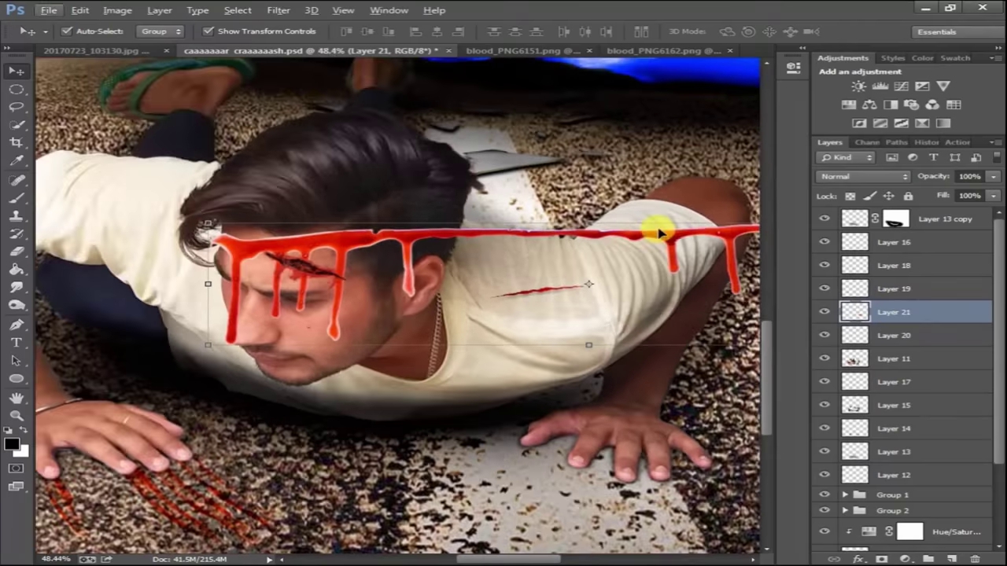
{"action": "mouse_move", "coordinate": [696, 234]}
{"action": "left_mouse_down"}
{"action": "mouse_move", "coordinate": [312, 292]}
{"action": "mouse_move", "coordinate": [512, 213]}
{"action": "mouse_move", "coordinate": [265, 270]}
{"action": "left_mouse_up"}
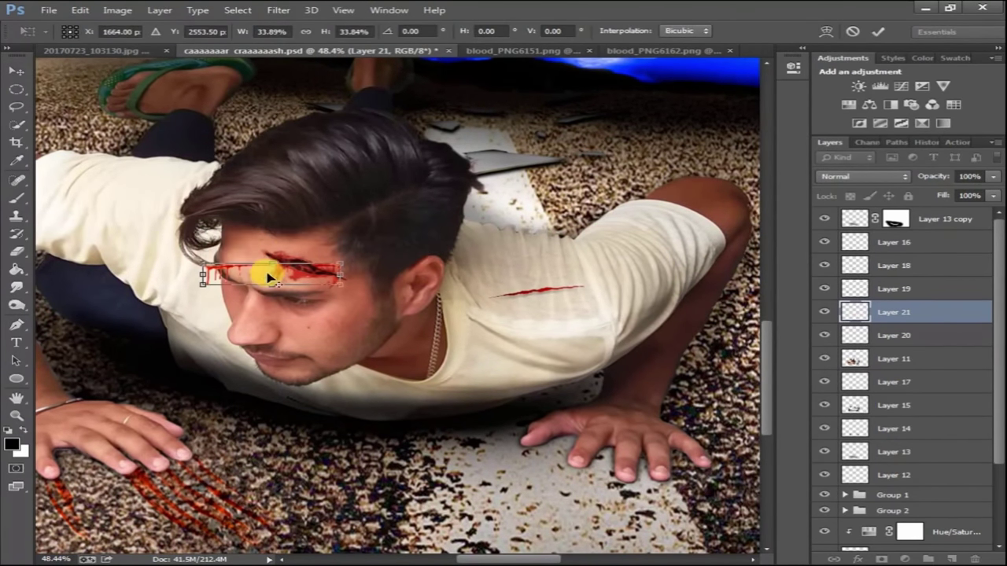
{"action": "scroll", "coordinate": [342, 252], "scroll_direction": "up", "scroll_amount": 5}
{"action": "mouse_move", "coordinate": [541, 232]}
{"action": "left_mouse_down"}
{"action": "mouse_move", "coordinate": [557, 139]}
{"action": "mouse_move", "coordinate": [544, 148]}
{"action": "left_mouse_up"}
{"action": "left_click", "coordinate": [878, 31]}
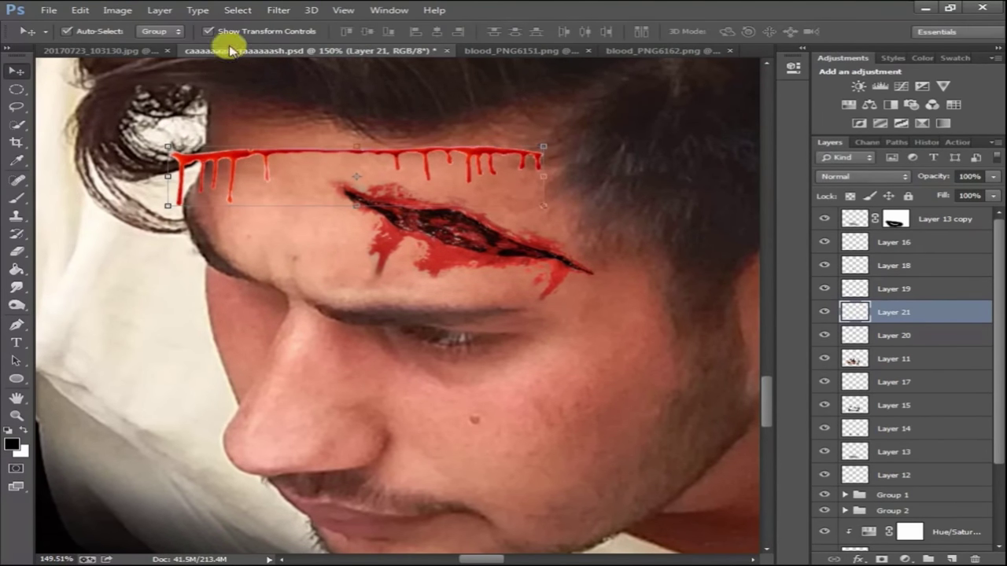
Step: Puppet Warp the blood strip into an arch following the man's hairline
{"action": "left_click", "coordinate": [79, 9]}
{"action": "left_click", "coordinate": [94, 248]}
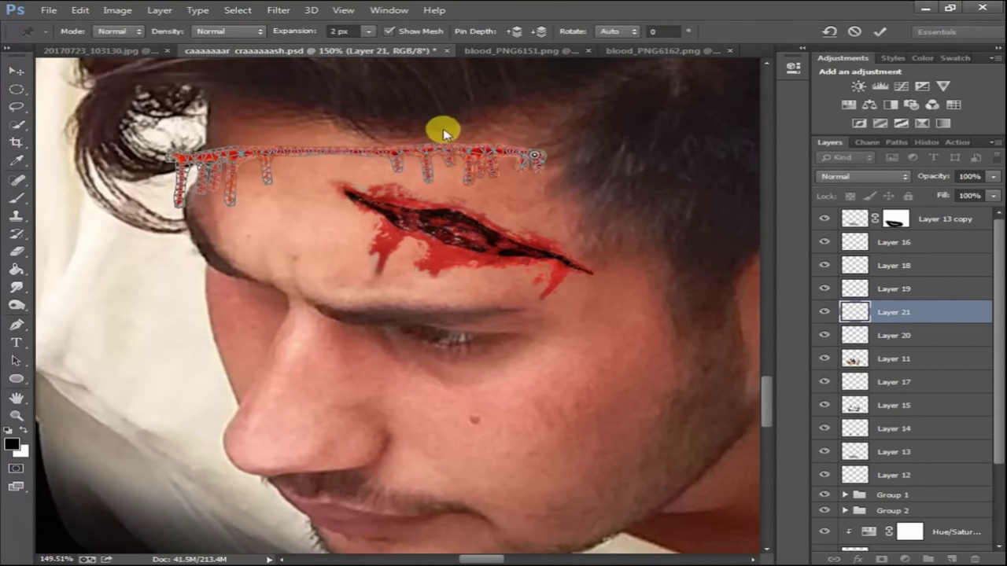
{"action": "left_click_drag", "start_coordinate": [178, 159], "coordinate": [212, 108]}
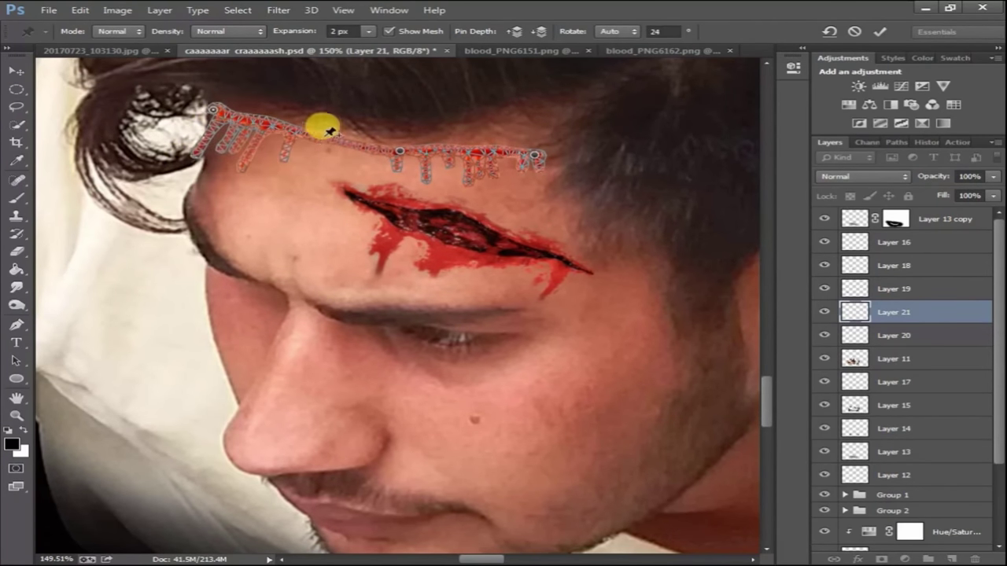
{"action": "left_click_drag", "start_coordinate": [533, 154], "coordinate": [522, 114]}
{"action": "mouse_move", "coordinate": [310, 121]}
{"action": "left_mouse_down"}
{"action": "mouse_move", "coordinate": [305, 130]}
{"action": "mouse_move", "coordinate": [305, 121]}
{"action": "left_mouse_up"}
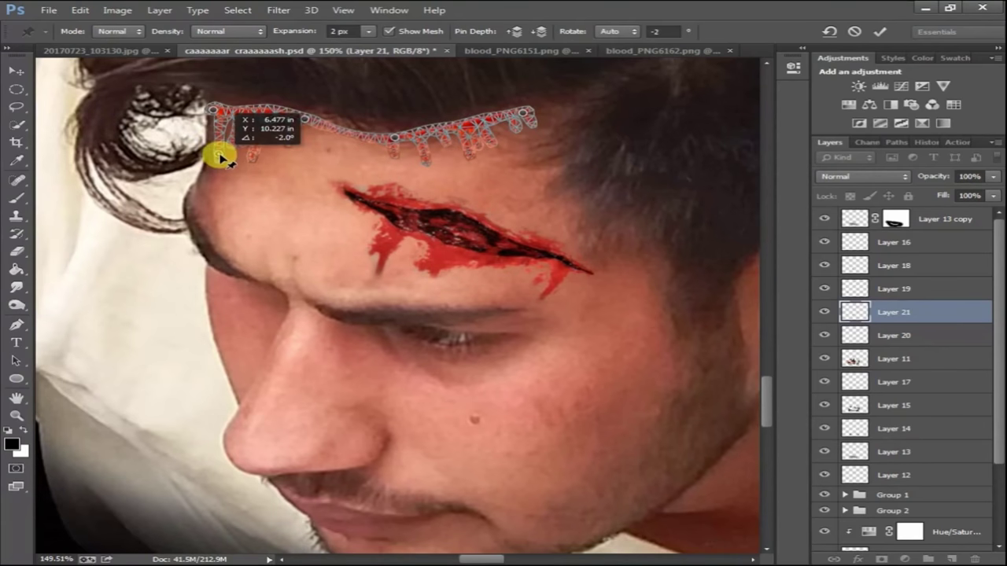
{"action": "left_click", "coordinate": [880, 32]}
{"action": "left_click_drag", "start_coordinate": [482, 122], "coordinate": [476, 134]}
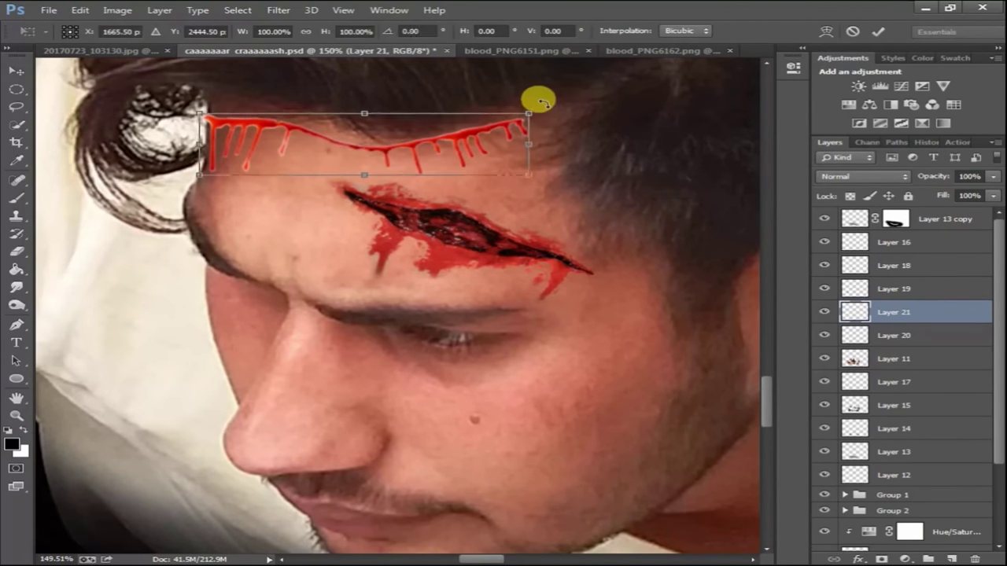
{"action": "left_click_drag", "start_coordinate": [541, 101], "coordinate": [540, 106]}
Step: Set the blood strip to Multiply and move it up along the hairline
{"action": "left_click", "coordinate": [863, 177]}
{"action": "left_click", "coordinate": [854, 220]}
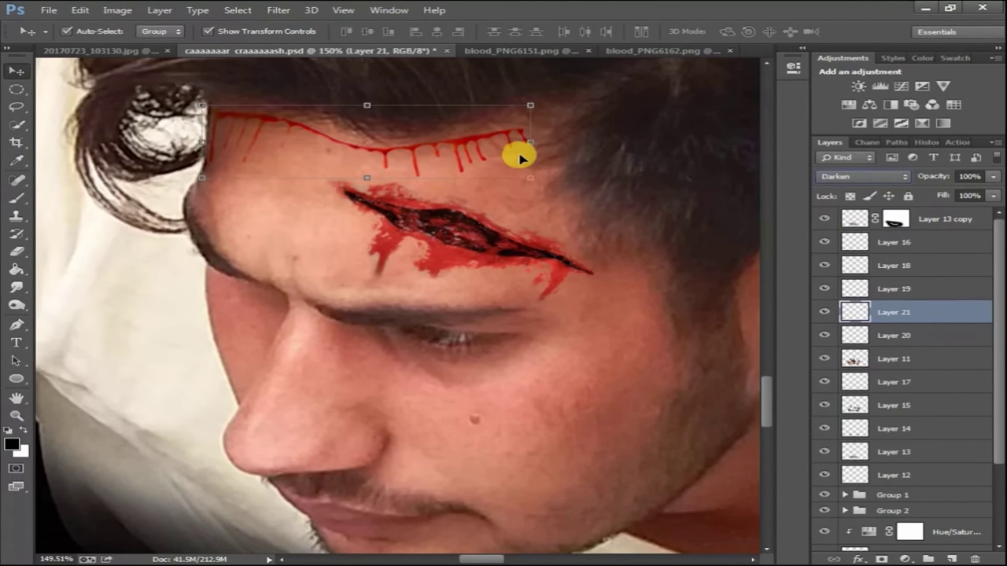
{"action": "scroll", "coordinate": [836, 173], "scroll_direction": "down", "scroll_amount": 1}
{"action": "scroll", "coordinate": [836, 173], "scroll_direction": "down", "scroll_amount": 1}
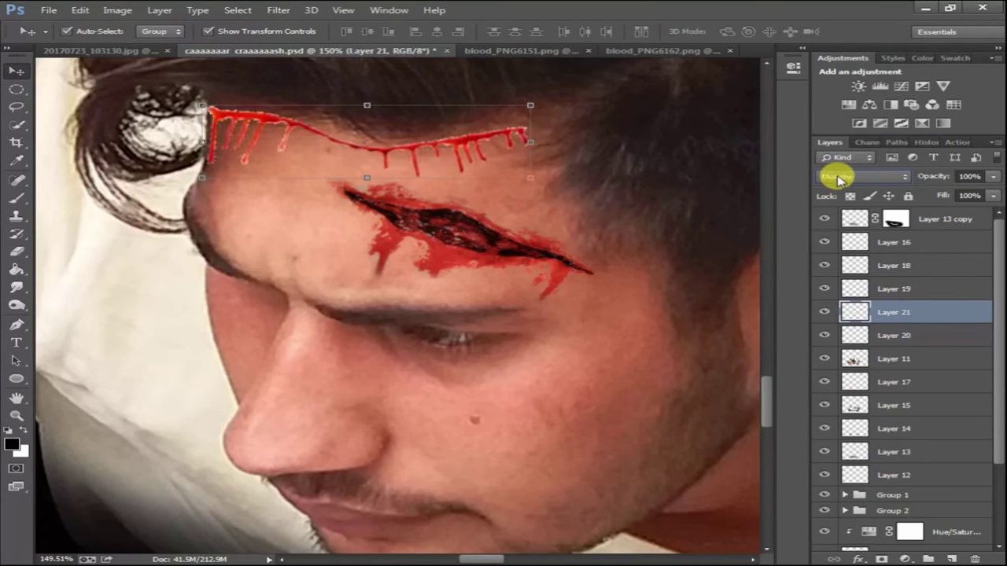
{"action": "scroll", "coordinate": [836, 173], "scroll_direction": "down", "scroll_amount": 1}
{"action": "left_click_drag", "start_coordinate": [485, 147], "coordinate": [416, 134]}
Step: Add an empty Layer 22 for the shadow above the forehead wound layer
{"action": "left_click", "coordinate": [559, 119]}
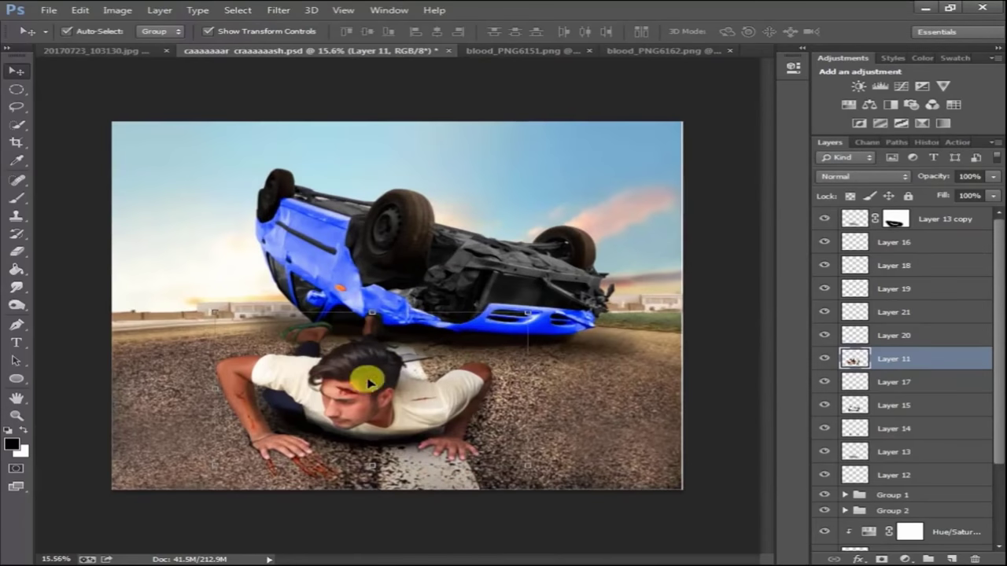
{"action": "left_click", "coordinate": [395, 377]}
{"action": "left_click", "coordinate": [896, 381]}
{"action": "left_click", "coordinate": [951, 559]}
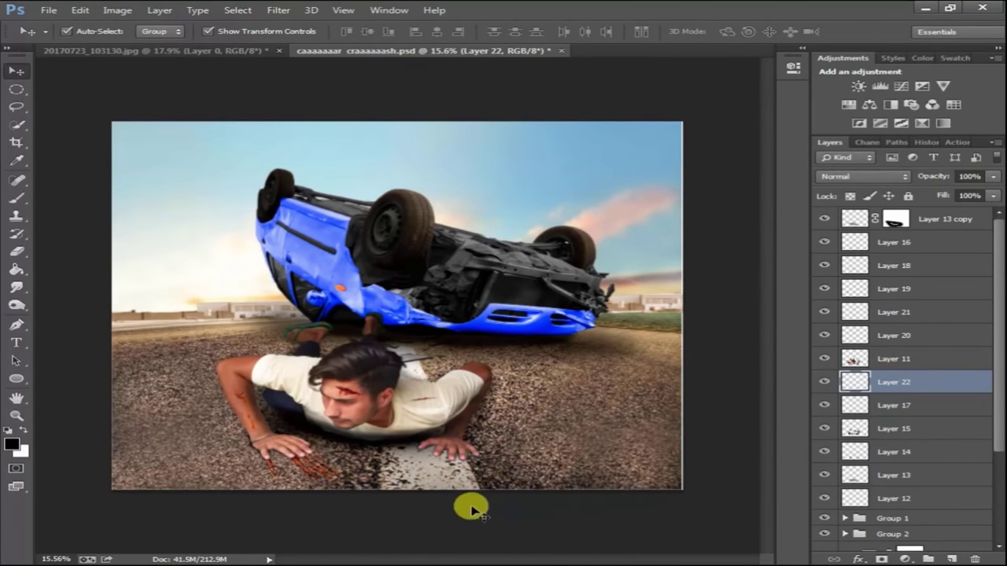
{"action": "scroll", "coordinate": [409, 456], "scroll_direction": "up", "scroll_amount": 3}
{"action": "scroll", "coordinate": [339, 314], "scroll_direction": "up", "scroll_amount": 1}
Step: Paint a black shadow on the road under the man's chest at 35% fill
{"action": "key", "text": "b"}
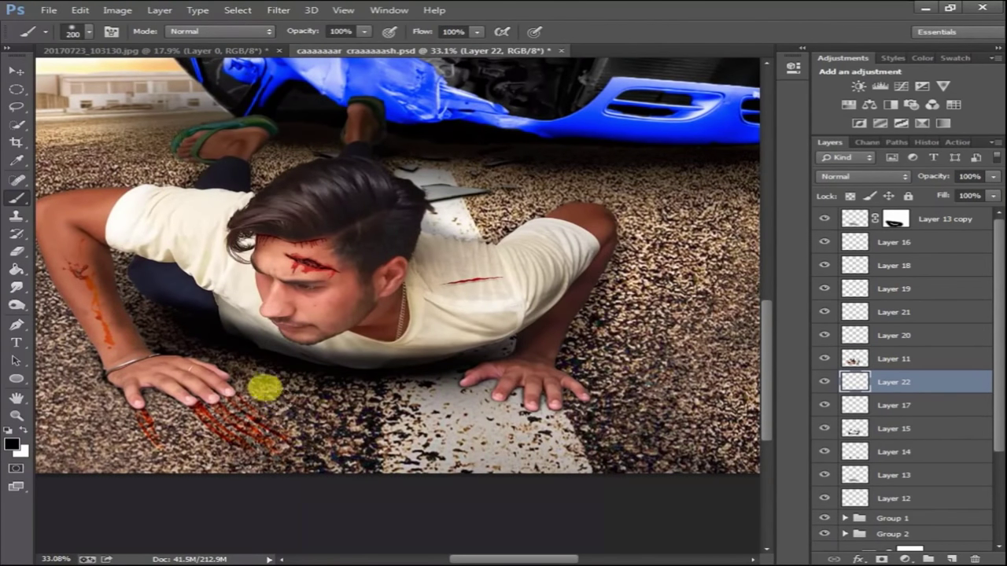
{"action": "key", "text": "bracketright"}
{"action": "mouse_move", "coordinate": [254, 383]}
{"action": "left_mouse_down"}
{"action": "mouse_move", "coordinate": [445, 375]}
{"action": "mouse_move", "coordinate": [249, 349]}
{"action": "left_mouse_up"}
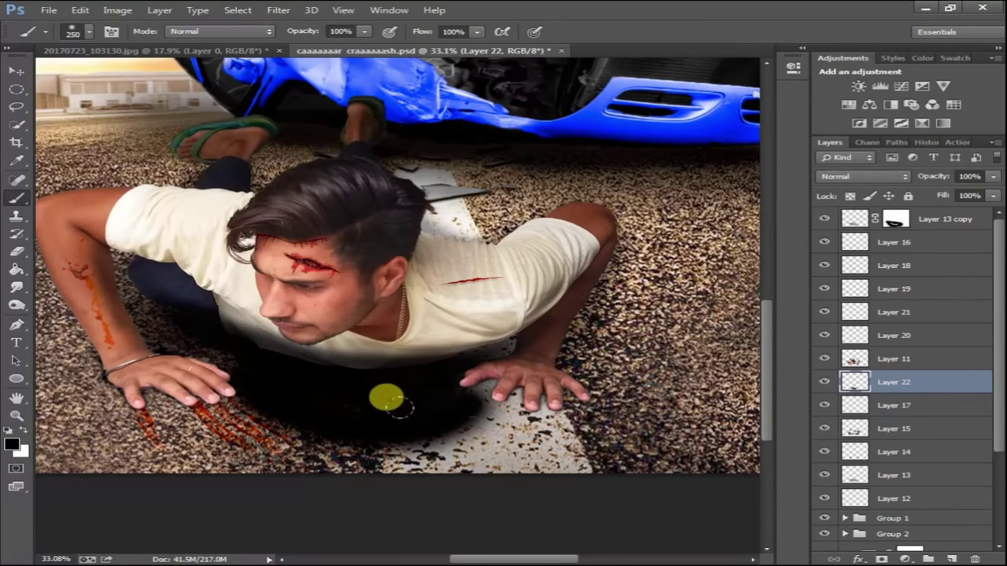
{"action": "left_click_drag", "start_coordinate": [385, 398], "coordinate": [361, 429]}
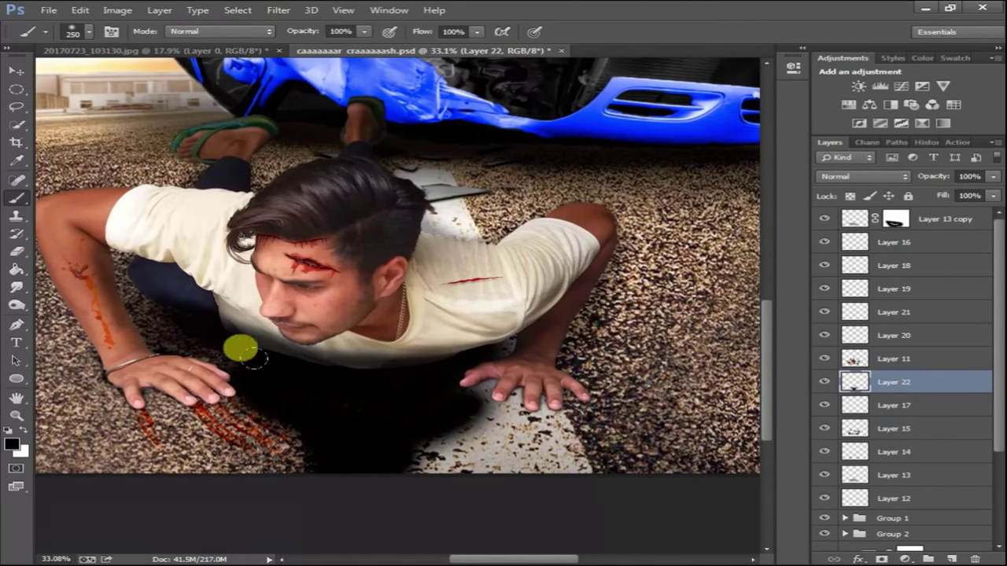
{"action": "left_click", "coordinate": [992, 196]}
{"action": "left_click_drag", "start_coordinate": [987, 211], "coordinate": [942, 214]}
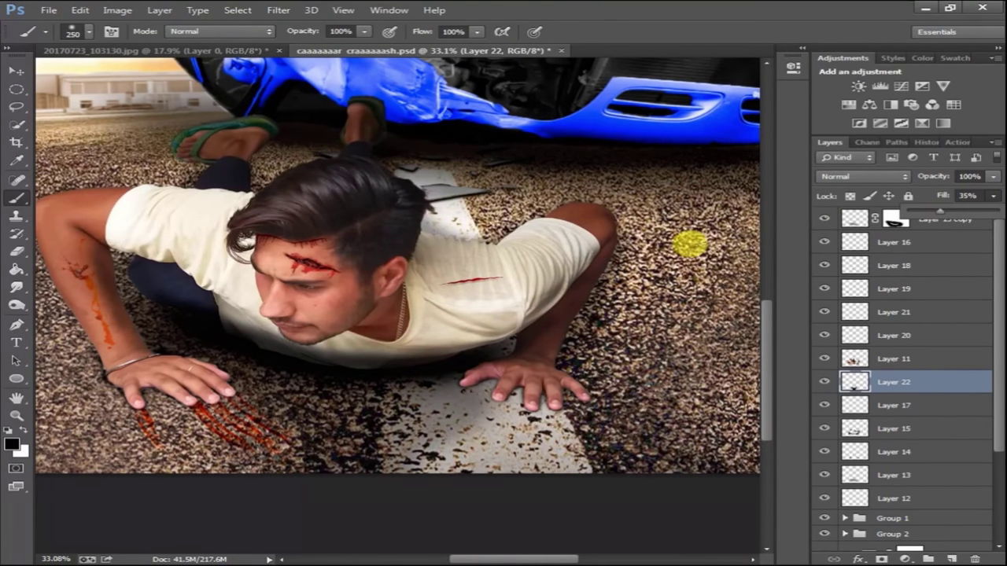
Step: Fit the whole image on screen and add an empty layer at the top
{"action": "left_click", "coordinate": [936, 219]}
{"action": "key", "text": "ctrl+0"}
{"action": "left_click", "coordinate": [951, 559]}
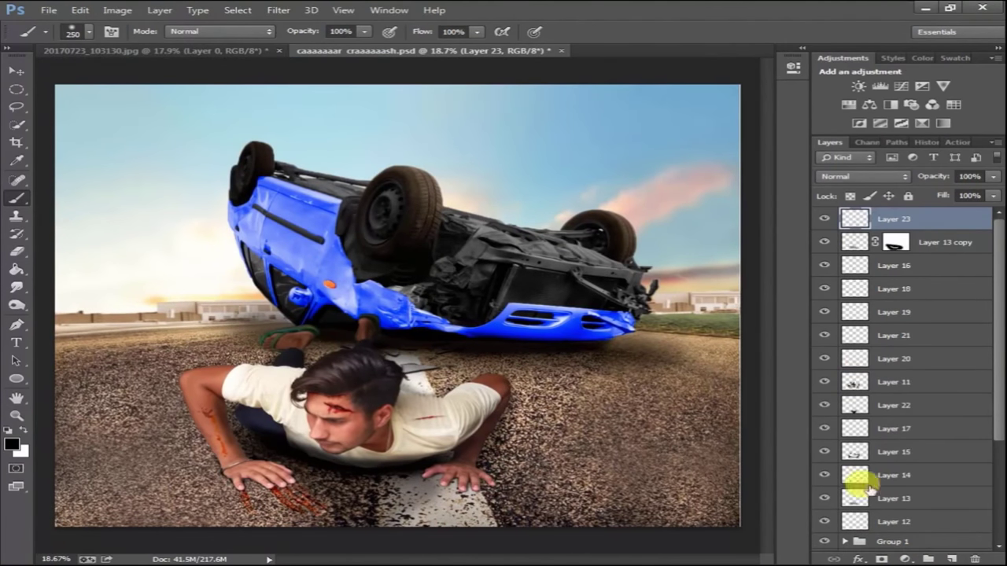
{"action": "left_click", "coordinate": [11, 445]}
Step: Paint a large orange glow blob over the car on Layer 23
{"action": "left_click", "coordinate": [807, 452]}
{"action": "left_click_drag", "start_coordinate": [807, 453], "coordinate": [807, 455]}
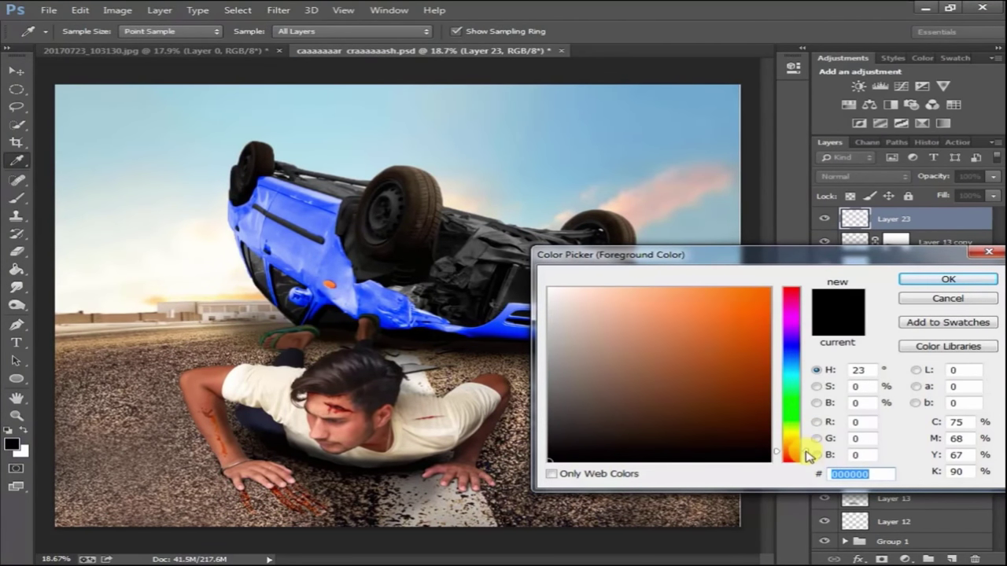
{"action": "left_click", "coordinate": [948, 279]}
{"action": "key", "text": "b"}
{"action": "key", "text": "bracketright"}
{"action": "key", "text": "bracketright"}
{"action": "key", "text": "bracketright"}
{"action": "left_click", "coordinate": [378, 308]}
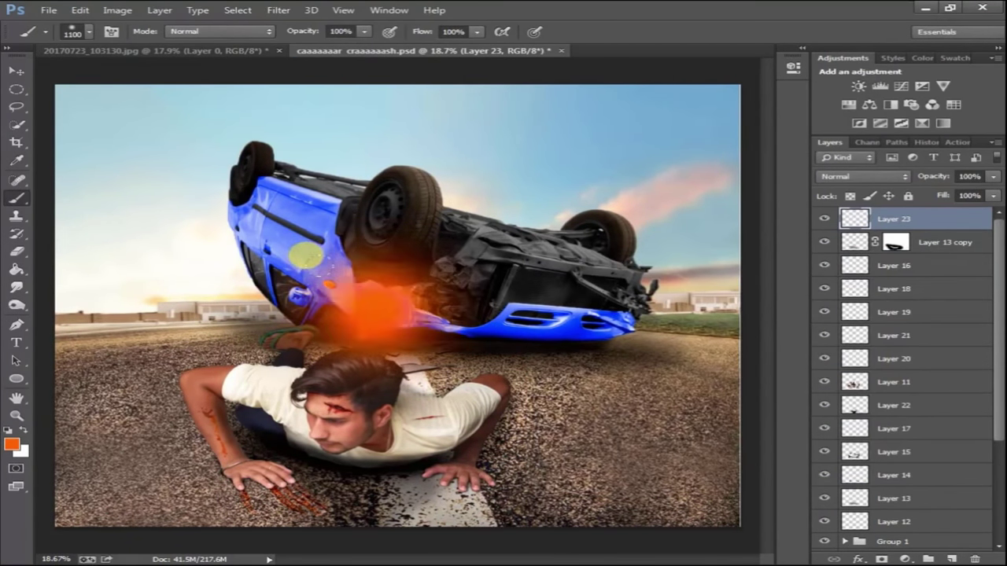
{"action": "left_click", "coordinate": [377, 308]}
Step: Add a smaller white hot spot and set the glow layer to Screen
{"action": "key", "text": "x"}
{"action": "key", "text": "ctrl+z"}
{"action": "key", "text": "bracketleft"}
{"action": "key", "text": "bracketleft"}
{"action": "key", "text": "bracketleft"}
{"action": "left_click", "coordinate": [377, 317]}
{"action": "left_click", "coordinate": [863, 176]}
{"action": "left_click", "coordinate": [887, 304]}
Step: Move and enlarge the glow so it sits behind the car's left end
{"action": "key", "text": "v"}
{"action": "mouse_move", "coordinate": [377, 317]}
{"action": "left_mouse_down"}
{"action": "mouse_move", "coordinate": [231, 281]}
{"action": "mouse_move", "coordinate": [231, 292]}
{"action": "mouse_move", "coordinate": [294, 183]}
{"action": "mouse_move", "coordinate": [706, 269]}
{"action": "mouse_move", "coordinate": [657, 296]}
{"action": "mouse_move", "coordinate": [247, 236]}
{"action": "mouse_move", "coordinate": [235, 287]}
{"action": "mouse_move", "coordinate": [236, 265]}
{"action": "mouse_move", "coordinate": [243, 288]}
{"action": "left_mouse_up"}
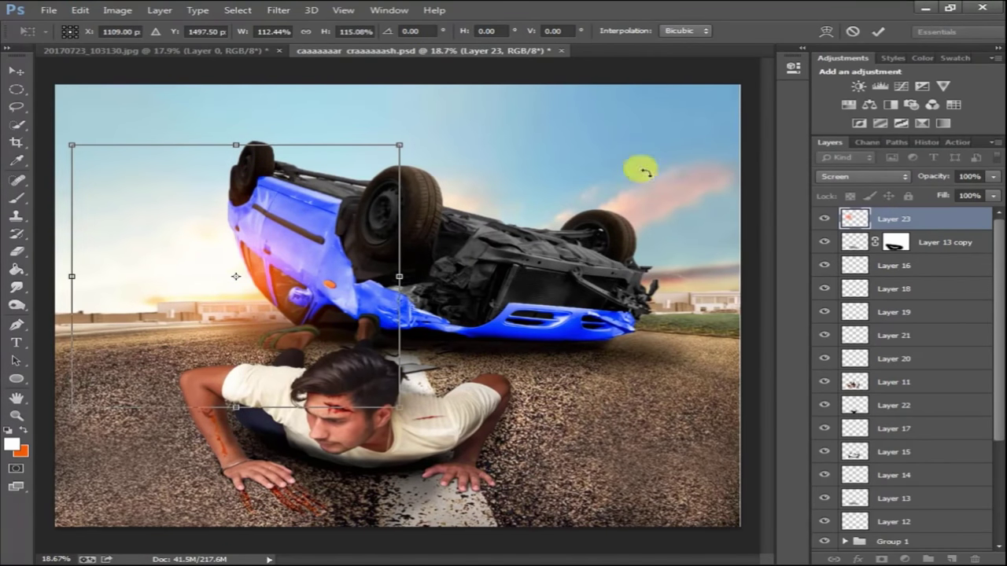
{"action": "key", "text": "Return"}
{"action": "left_click", "coordinate": [526, 162]}
{"action": "left_click", "coordinate": [243, 289]}
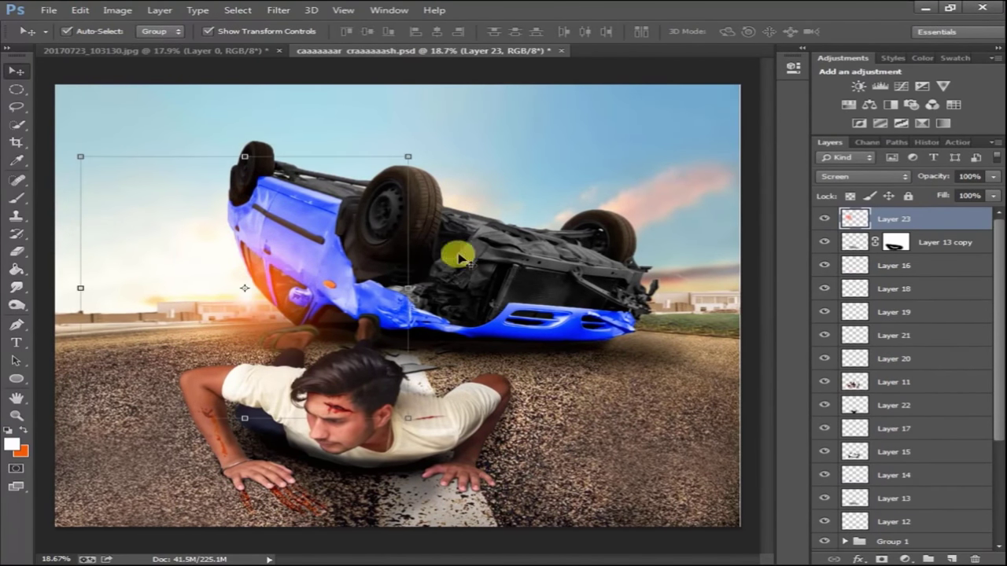
{"action": "left_click_drag", "start_coordinate": [405, 419], "coordinate": [425, 423]}
{"action": "left_click_drag", "start_coordinate": [288, 330], "coordinate": [276, 313]}
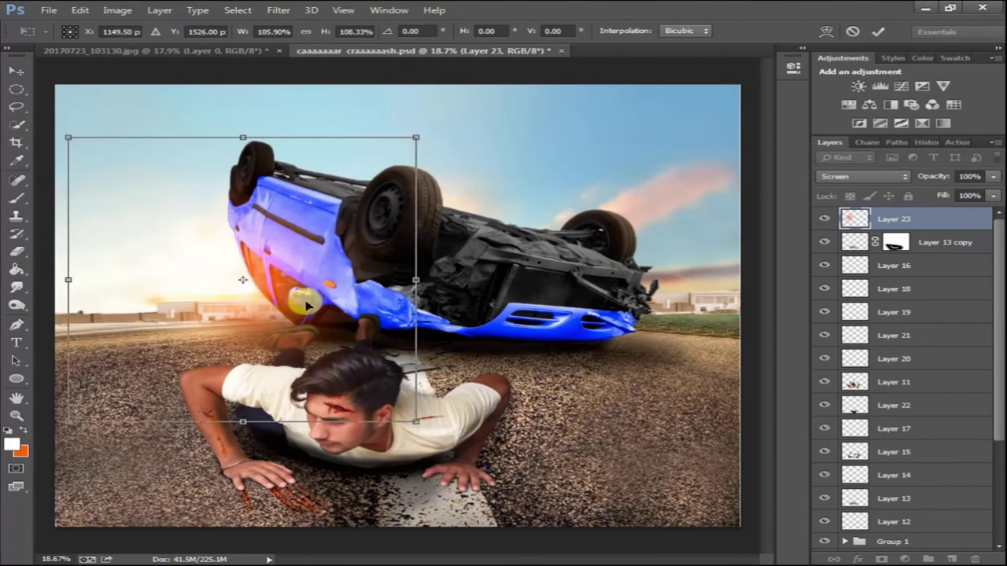
{"action": "left_click", "coordinate": [252, 396]}
{"action": "scroll", "coordinate": [309, 366], "scroll_direction": "up", "scroll_amount": 4}
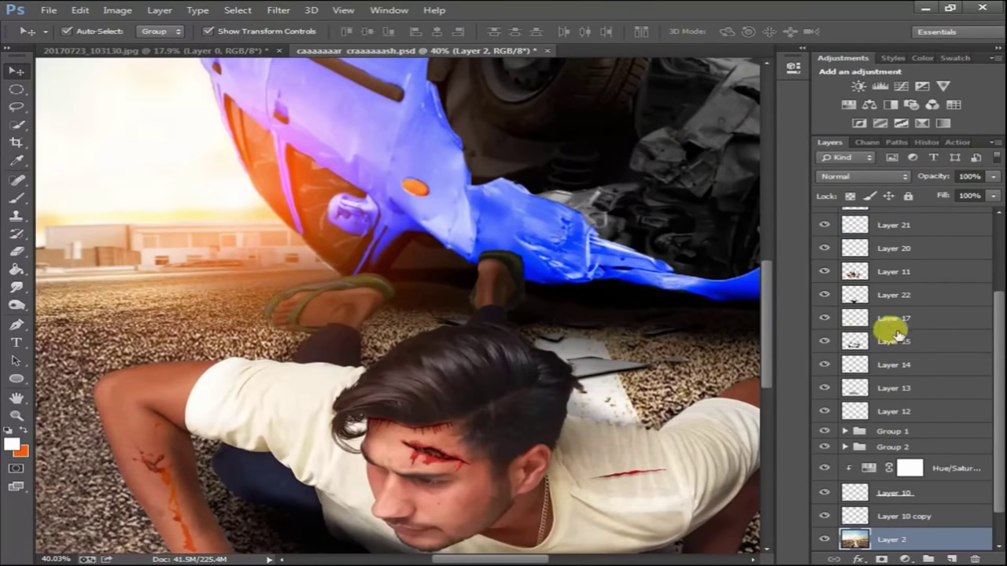
Step: Add Layer 24 below the forehead wound layer with a black-and-white brush ready
{"action": "left_click", "coordinate": [904, 275]}
{"action": "left_click", "coordinate": [912, 293]}
{"action": "left_click", "coordinate": [950, 558]}
{"action": "key", "text": "b"}
{"action": "key", "text": "d"}
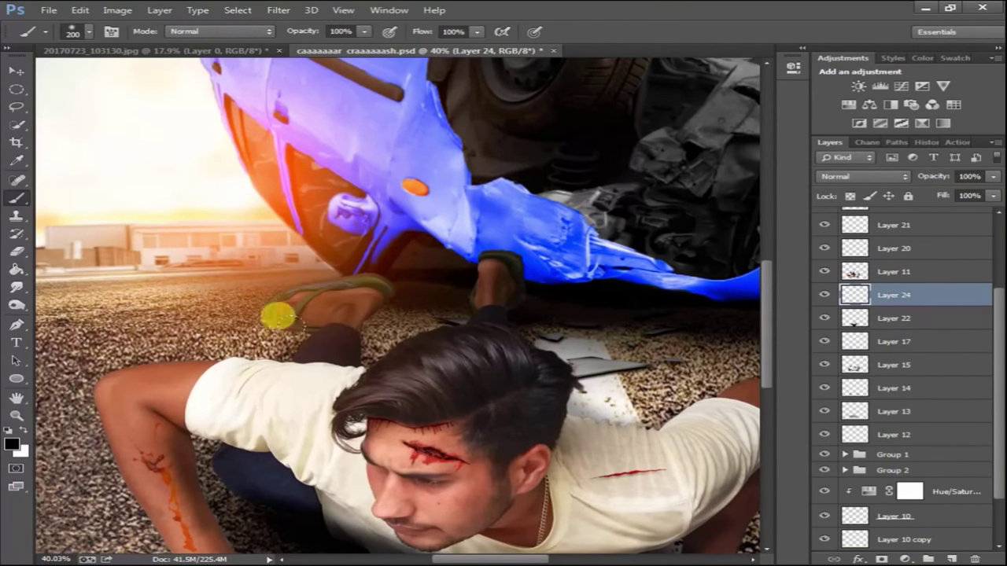
Step: Lower Layer 24's fill to 42%
{"action": "left_click", "coordinate": [994, 195]}
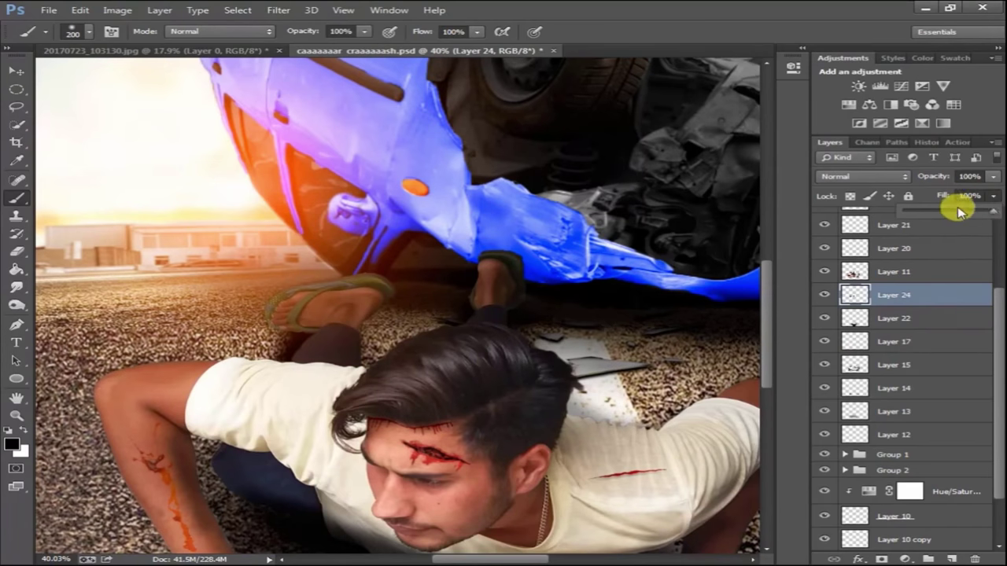
{"action": "scroll", "coordinate": [574, 292], "scroll_direction": "down", "scroll_amount": 3}
{"action": "scroll", "coordinate": [551, 307], "scroll_direction": "down", "scroll_amount": 2}
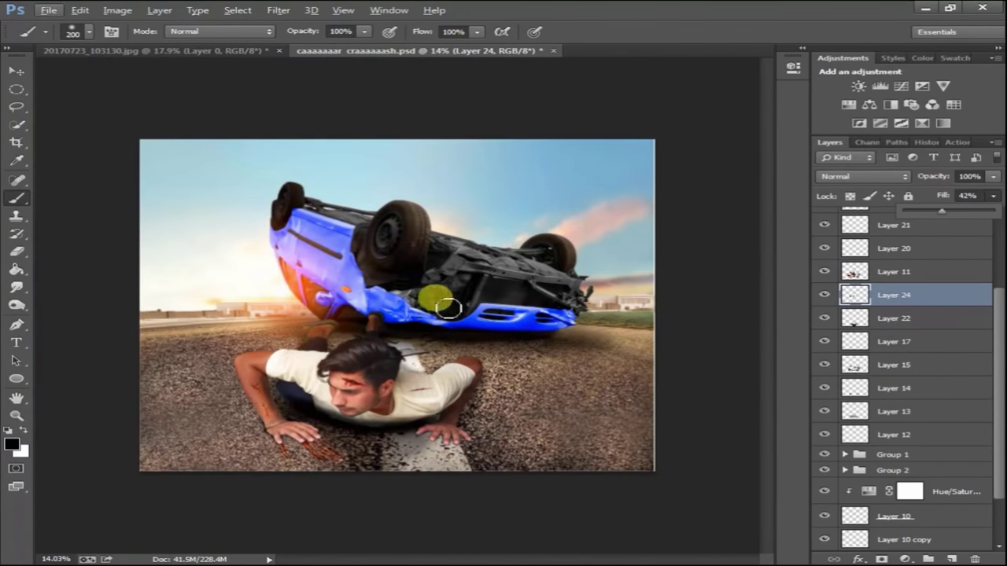
{"action": "key", "text": "v"}
{"action": "scroll", "coordinate": [955, 247], "scroll_direction": "up", "scroll_amount": 3}
{"action": "scroll", "coordinate": [955, 247], "scroll_direction": "up", "scroll_amount": 2}
Step: Stamp all visible layers into Layer 25 and group the lower layers as Group 3
{"action": "left_click", "coordinate": [926, 221]}
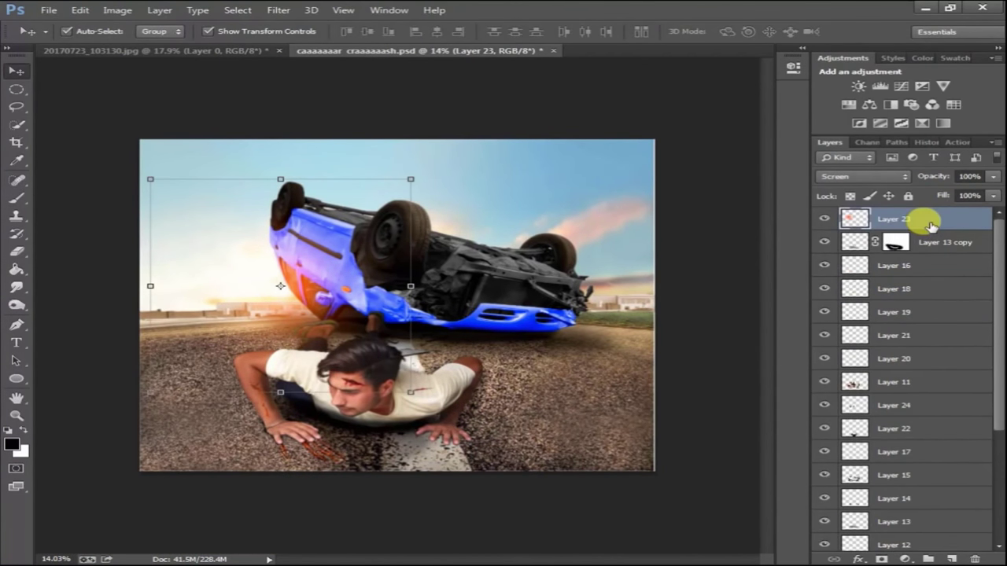
{"action": "key", "text": "ctrl+alt+shift+e"}
{"action": "left_click", "coordinate": [924, 267]}
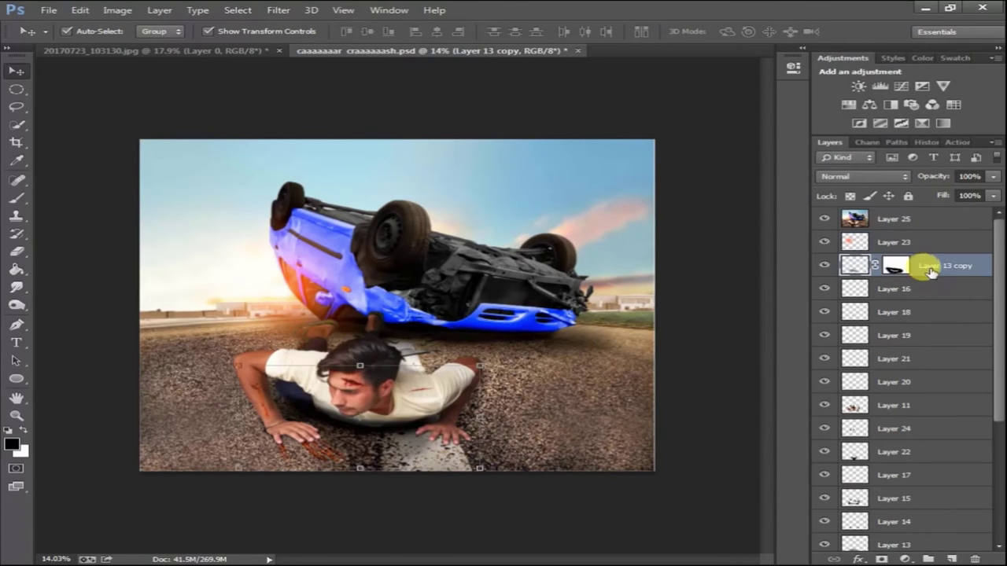
{"action": "scroll", "coordinate": [922, 353], "scroll_direction": "down", "scroll_amount": 3}
{"action": "left_click", "coordinate": [909, 424], "text": "shift"}
{"action": "key", "text": "ctrl+g"}
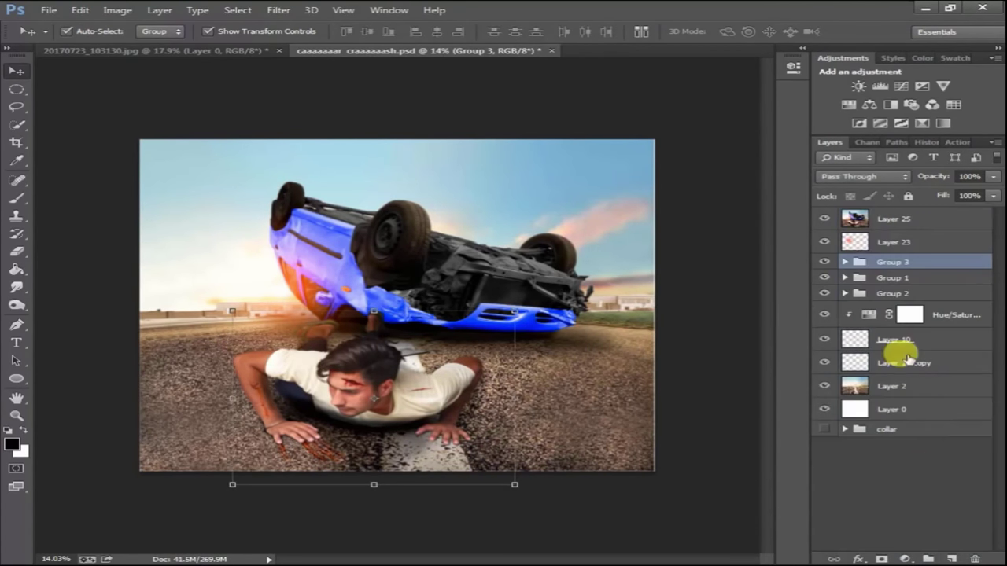
Step: Make the merged Layer 25 the active layer
{"action": "left_click", "coordinate": [919, 223]}
{"action": "left_click", "coordinate": [903, 242]}
{"action": "left_click", "coordinate": [896, 220]}
{"action": "left_click", "coordinate": [267, 10]}
{"action": "mouse_move", "coordinate": [303, 311]}
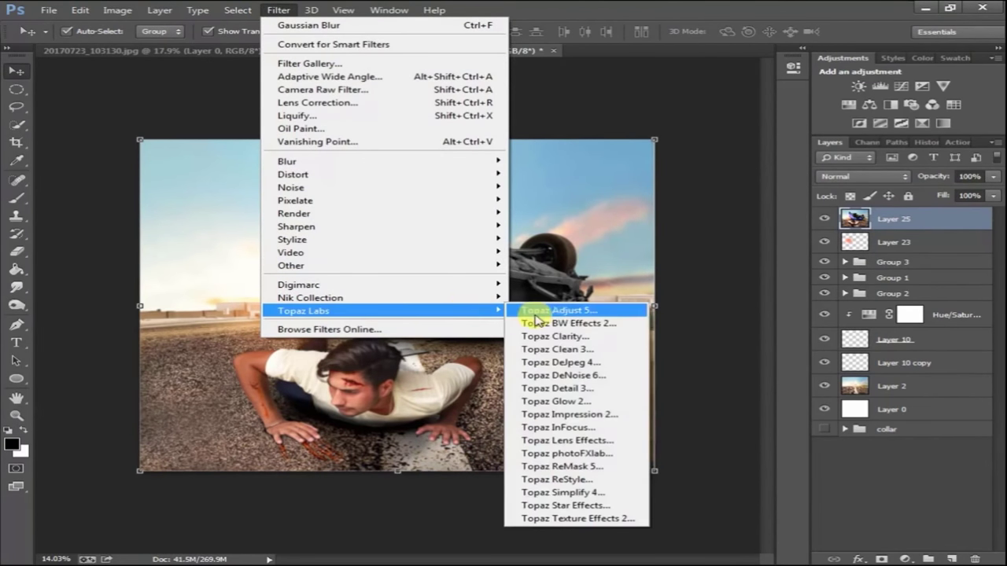
Step: Run Topaz DeNoise 6 on Layer 25 with Overall Strength 0.12 and apply it
{"action": "left_click", "coordinate": [578, 381]}
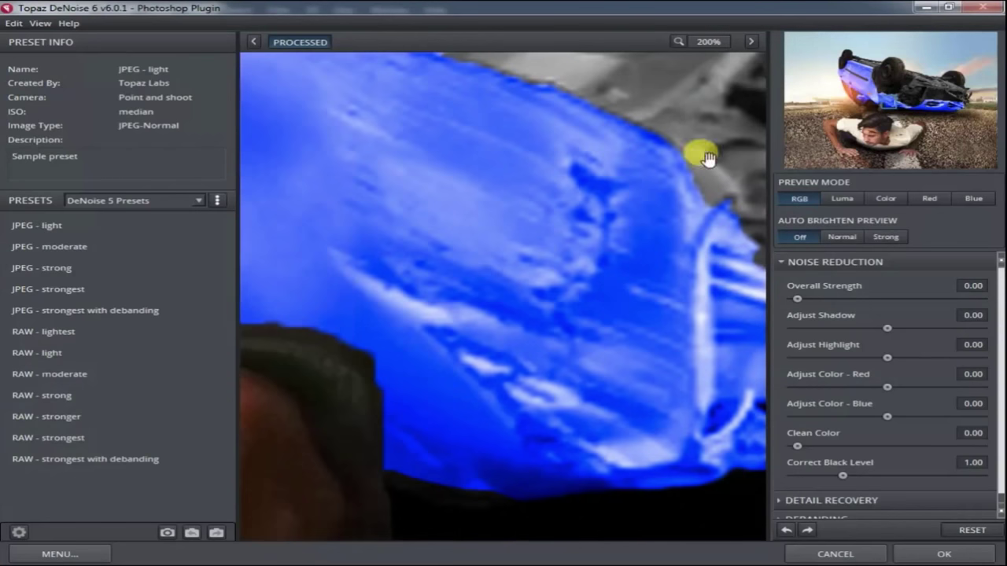
{"action": "left_click", "coordinate": [710, 41]}
{"action": "left_click", "coordinate": [712, 101]}
{"action": "left_click", "coordinate": [818, 298]}
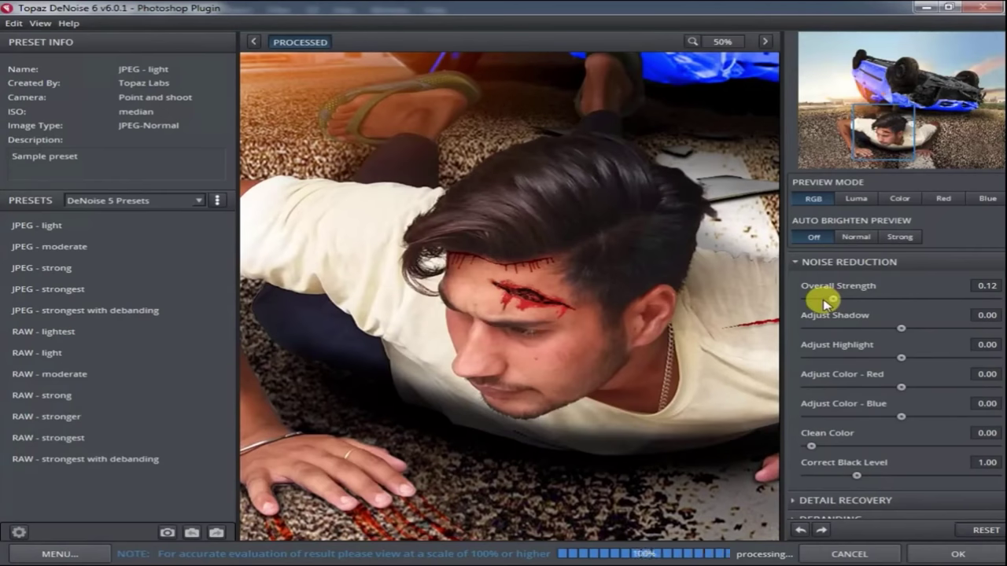
{"action": "left_click", "coordinate": [708, 41]}
{"action": "left_click", "coordinate": [729, 132]}
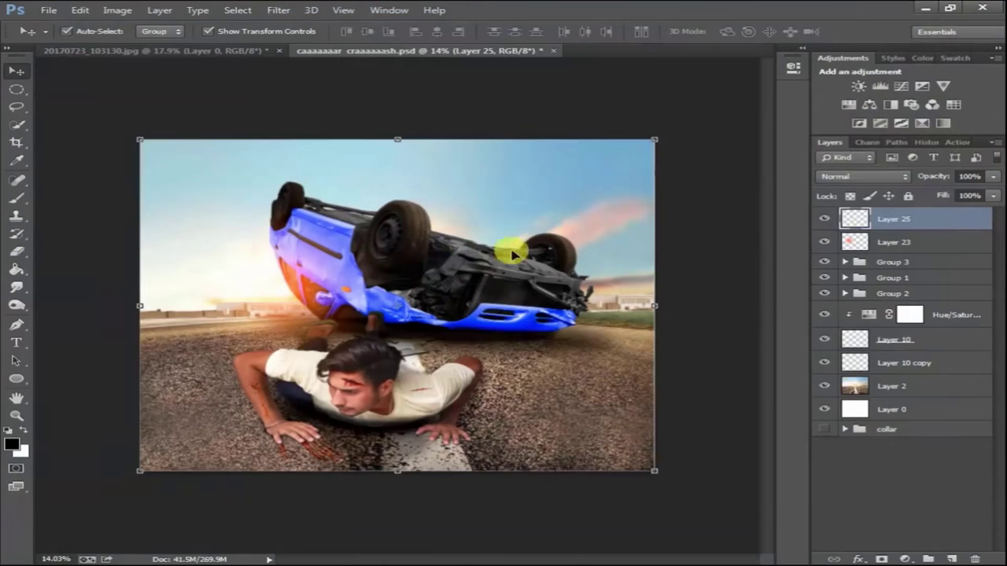
{"action": "left_click", "coordinate": [278, 10]}
{"action": "left_click", "coordinate": [548, 312]}
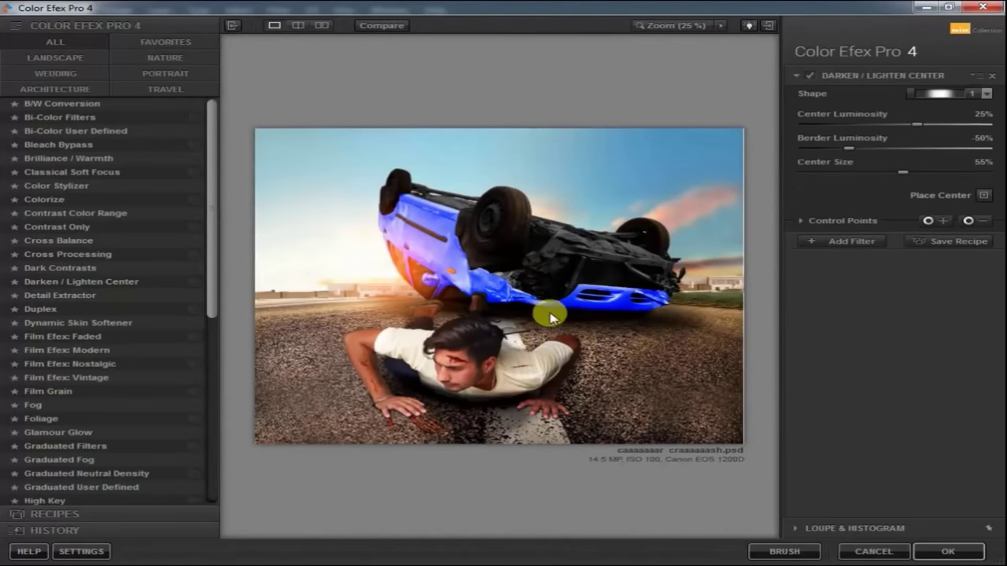
Step: Set Darken/Lighten Center to 24% centre brightness and -66% border, positioned on the scene
{"action": "left_click_drag", "start_coordinate": [904, 136], "coordinate": [956, 140]}
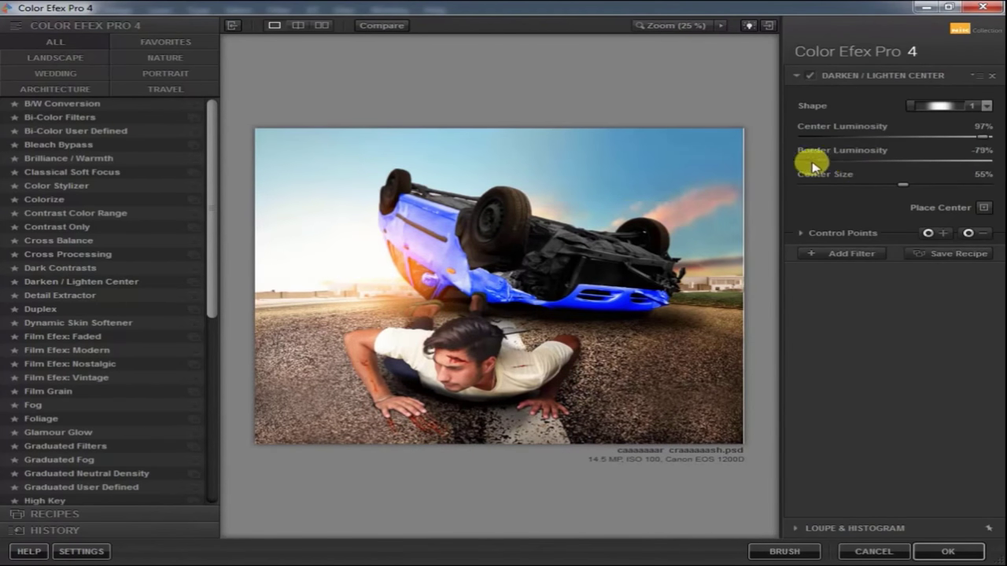
{"action": "left_click_drag", "start_coordinate": [812, 162], "coordinate": [826, 162]}
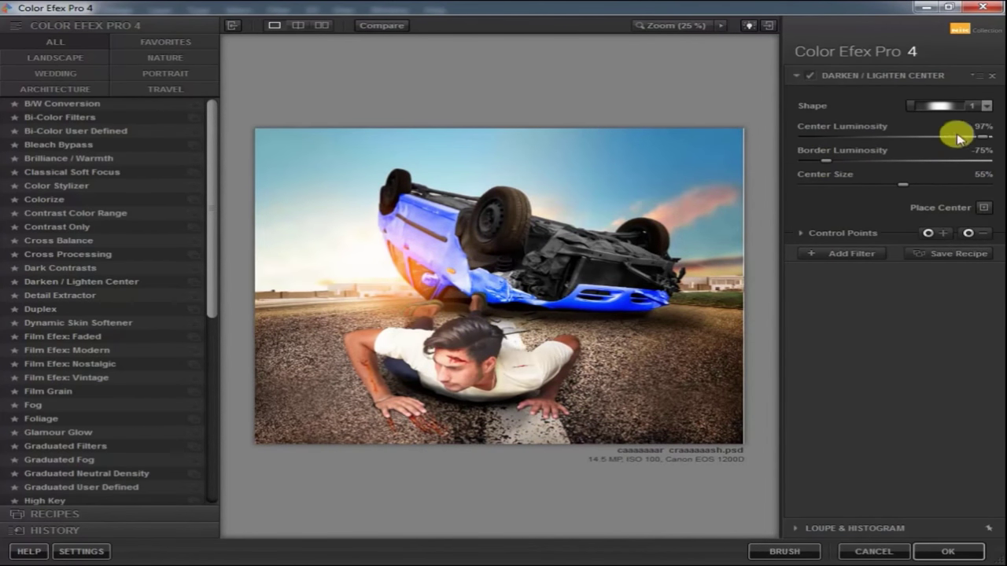
{"action": "left_click_drag", "start_coordinate": [411, 309], "coordinate": [464, 362]}
{"action": "left_click_drag", "start_coordinate": [976, 139], "coordinate": [915, 138]}
{"action": "left_click_drag", "start_coordinate": [826, 161], "coordinate": [836, 161]}
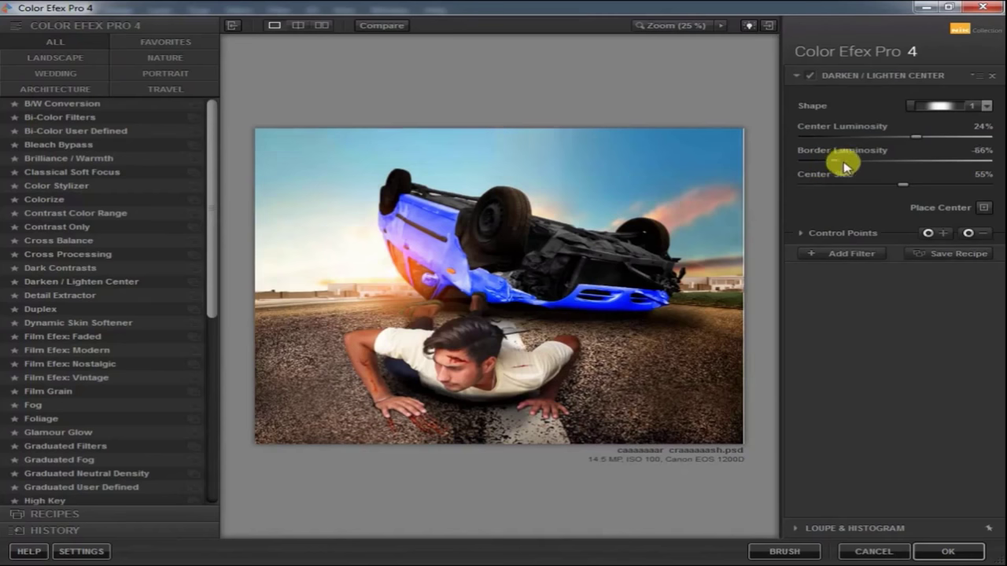
Step: Add Detail Extractor and Cross Processing C04, then apply the filters as a new layer
{"action": "left_click", "coordinate": [846, 254]}
{"action": "left_click", "coordinate": [61, 268]}
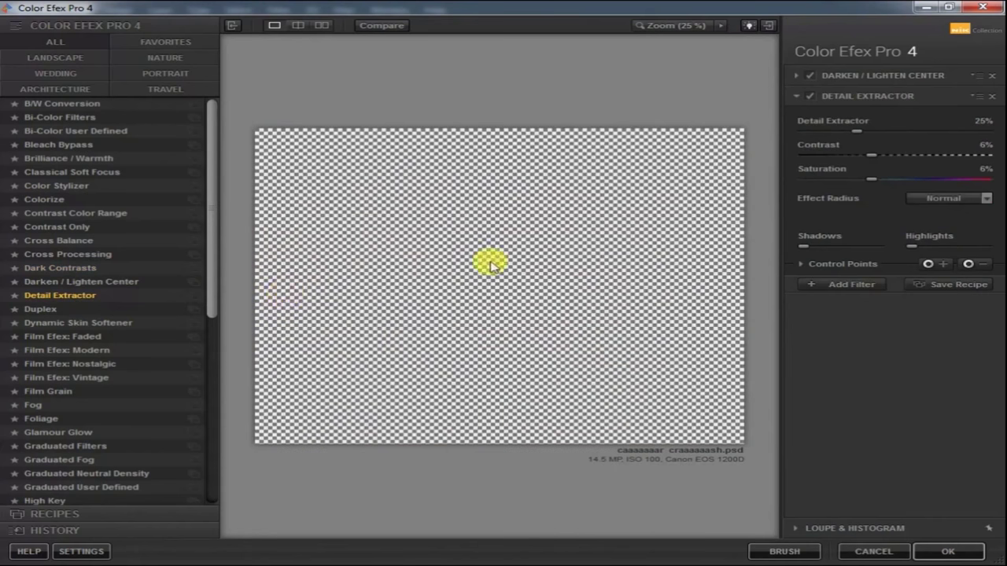
{"action": "left_click", "coordinate": [838, 284]}
{"action": "left_click", "coordinate": [95, 254]}
{"action": "left_click", "coordinate": [926, 149]}
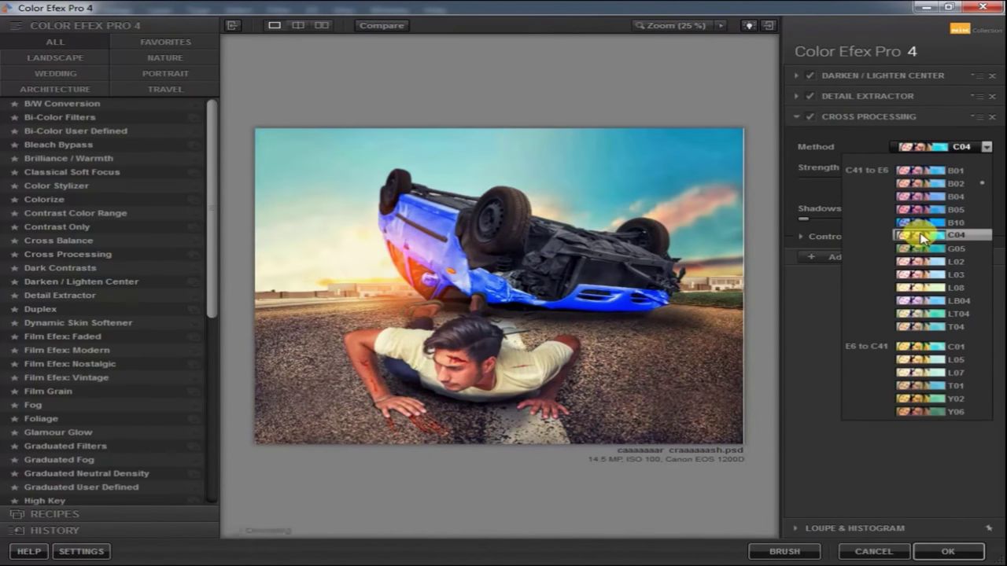
{"action": "left_click", "coordinate": [913, 225]}
{"action": "left_click", "coordinate": [928, 147]}
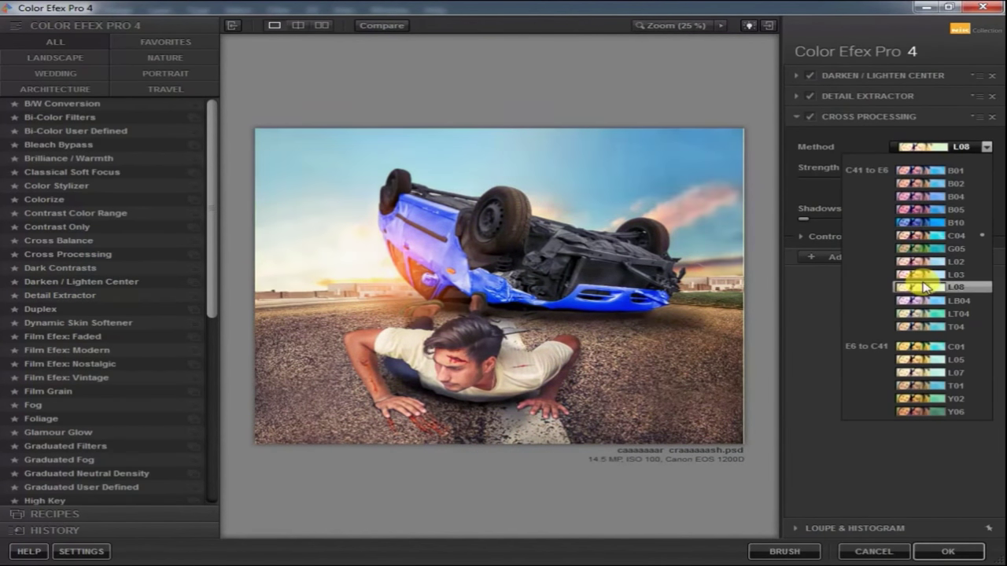
{"action": "left_click", "coordinate": [920, 235]}
{"action": "left_click", "coordinate": [940, 550]}
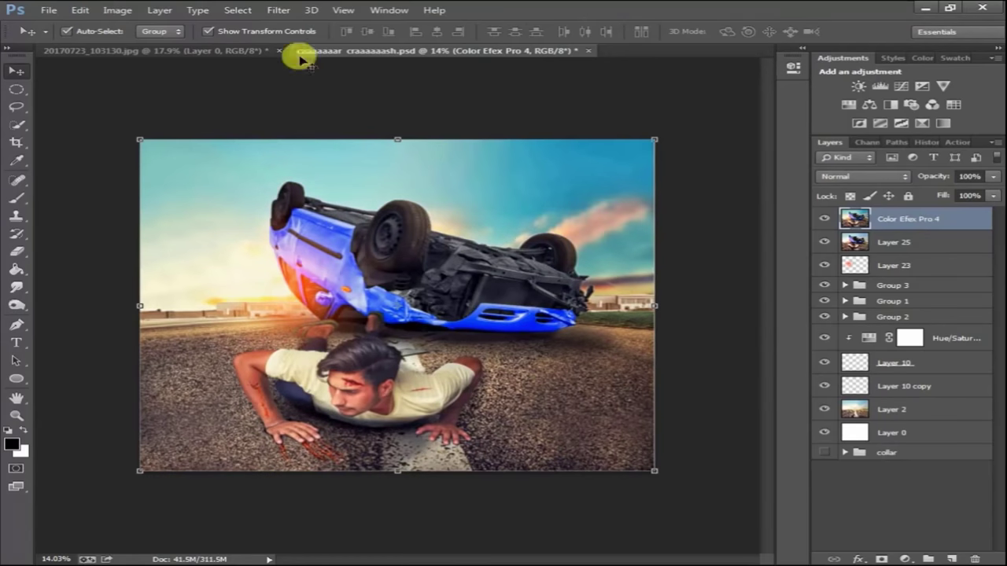
Step: Apply a Camera Raw post-crop vignette with Amount -15 to the graded layer
{"action": "left_click", "coordinate": [279, 9]}
{"action": "left_click", "coordinate": [338, 90]}
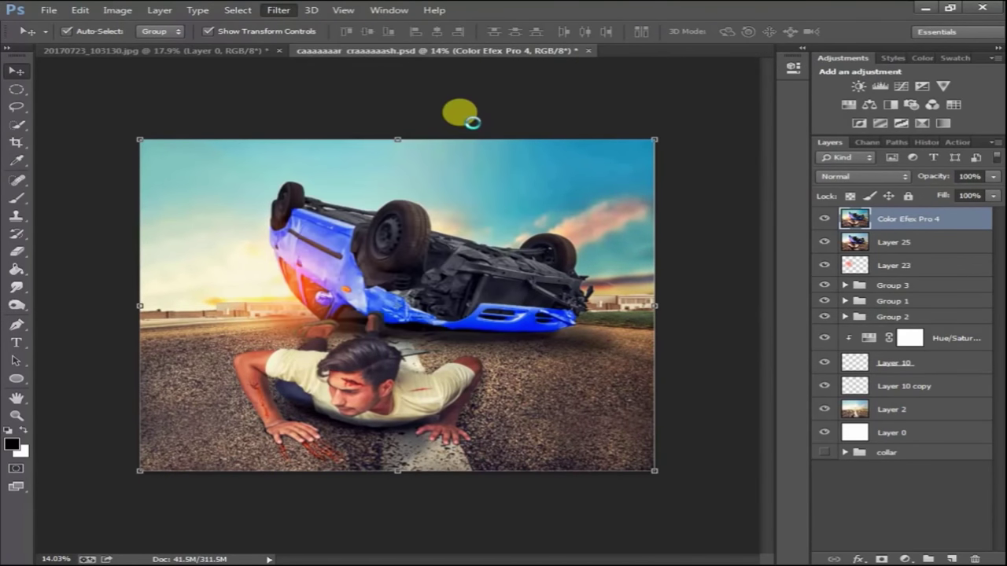
{"action": "left_click", "coordinate": [796, 149]}
{"action": "mouse_move", "coordinate": [780, 325]}
{"action": "left_mouse_down"}
{"action": "mouse_move", "coordinate": [802, 331]}
{"action": "mouse_move", "coordinate": [764, 328]}
{"action": "left_mouse_up"}
{"action": "left_click", "coordinate": [783, 349]}
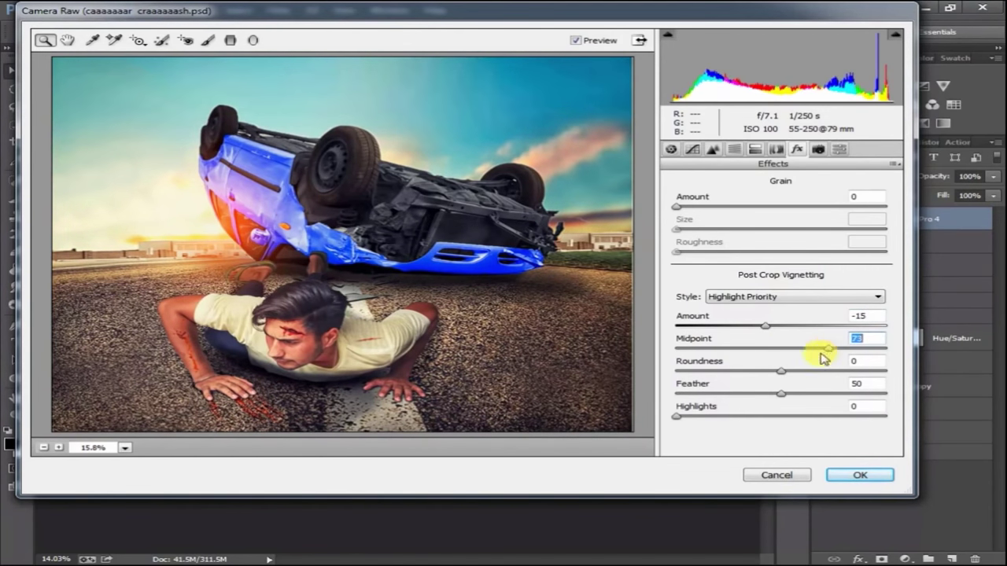
{"action": "left_click", "coordinate": [858, 476]}
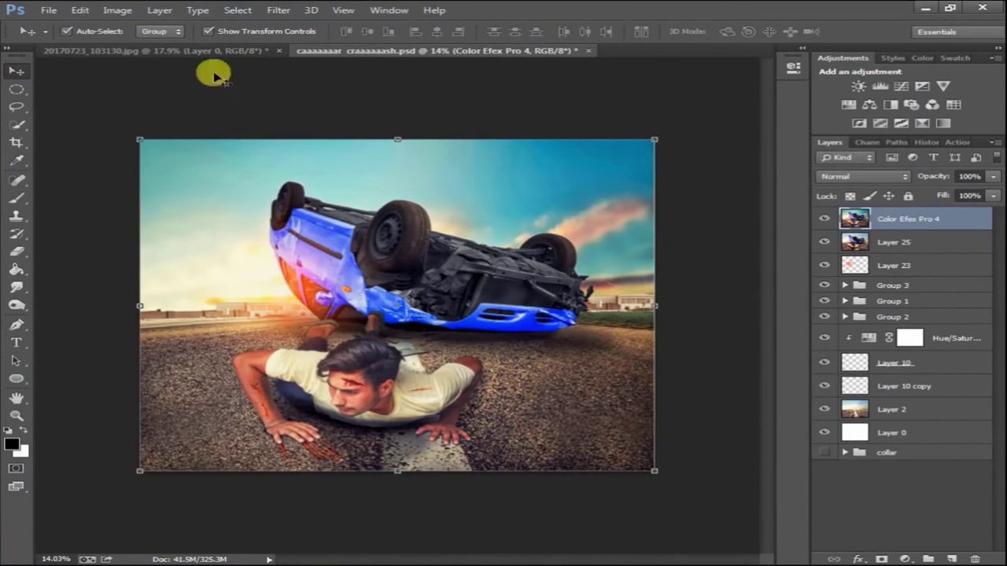
Step: Open the SJ logo file 01.png from the photoshope folder
{"action": "left_click_drag", "start_coordinate": [559, 58], "coordinate": [621, 79]}
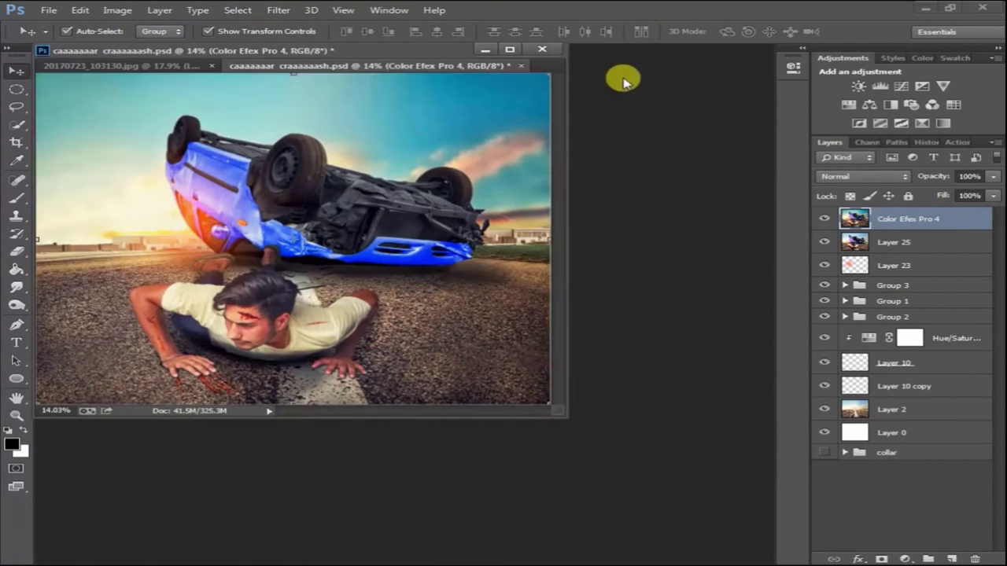
{"action": "double_click", "coordinate": [620, 79]}
{"action": "double_click", "coordinate": [342, 197]}
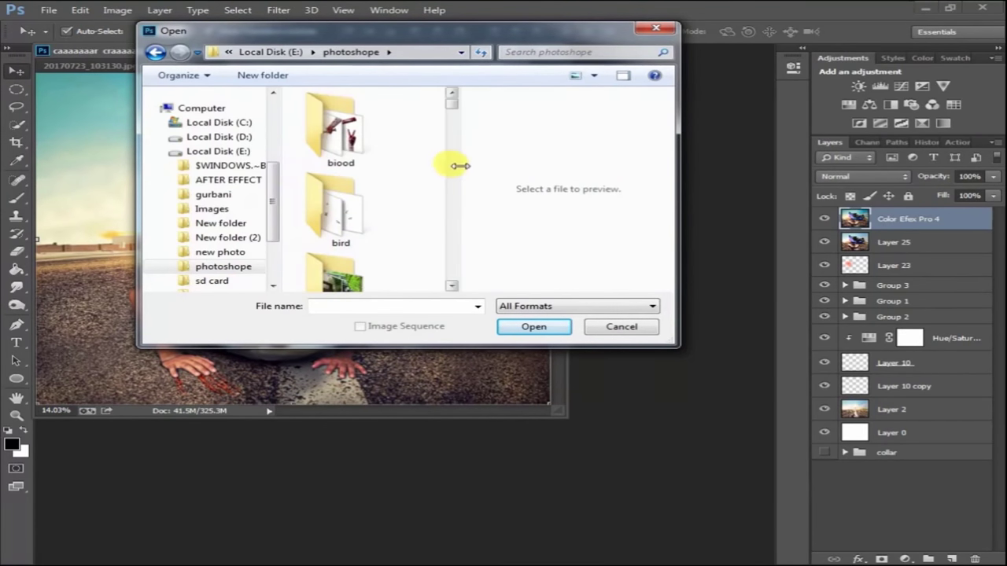
{"action": "left_click_drag", "start_coordinate": [459, 162], "coordinate": [663, 170]}
{"action": "scroll", "coordinate": [584, 259], "scroll_direction": "down", "scroll_amount": 5}
{"action": "scroll", "coordinate": [386, 254], "scroll_direction": "down", "scroll_amount": 3}
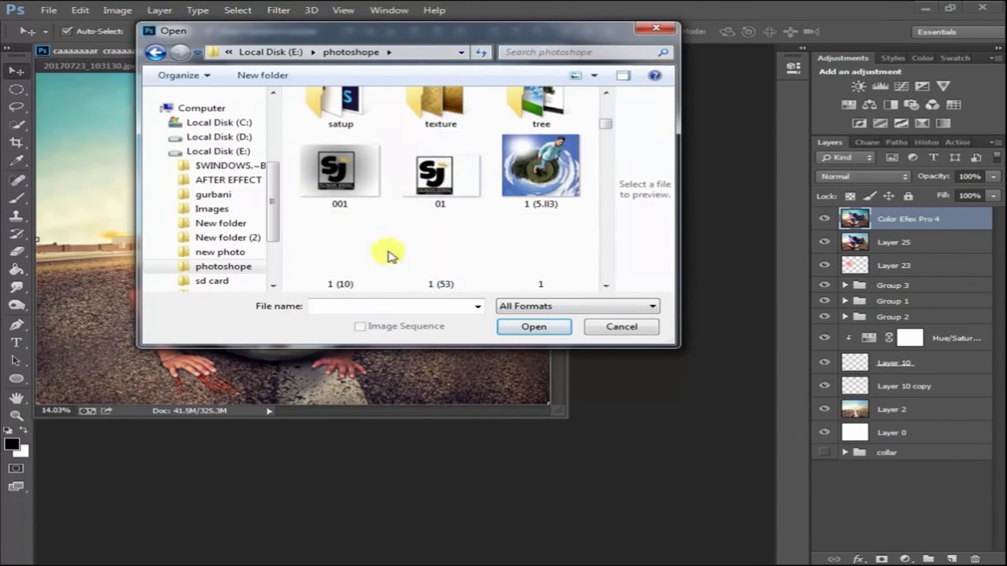
{"action": "left_click", "coordinate": [440, 169]}
{"action": "left_click", "coordinate": [533, 326]}
Step: Place the SJ logo at about 15% in the top-left corner, then stamp a merged layer
{"action": "mouse_move", "coordinate": [488, 233]}
{"action": "left_mouse_down"}
{"action": "mouse_move", "coordinate": [331, 349]}
{"action": "mouse_move", "coordinate": [338, 325]}
{"action": "left_mouse_up"}
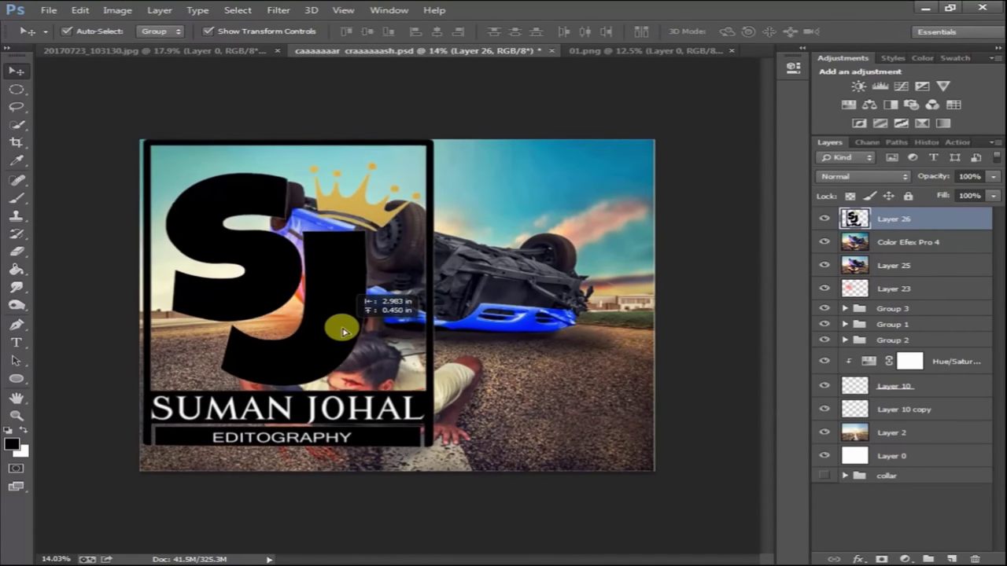
{"action": "key", "text": "ctrl+t"}
{"action": "left_click_drag", "start_coordinate": [432, 449], "coordinate": [184, 183]}
{"action": "left_click", "coordinate": [878, 30]}
{"action": "double_click", "coordinate": [911, 218]}
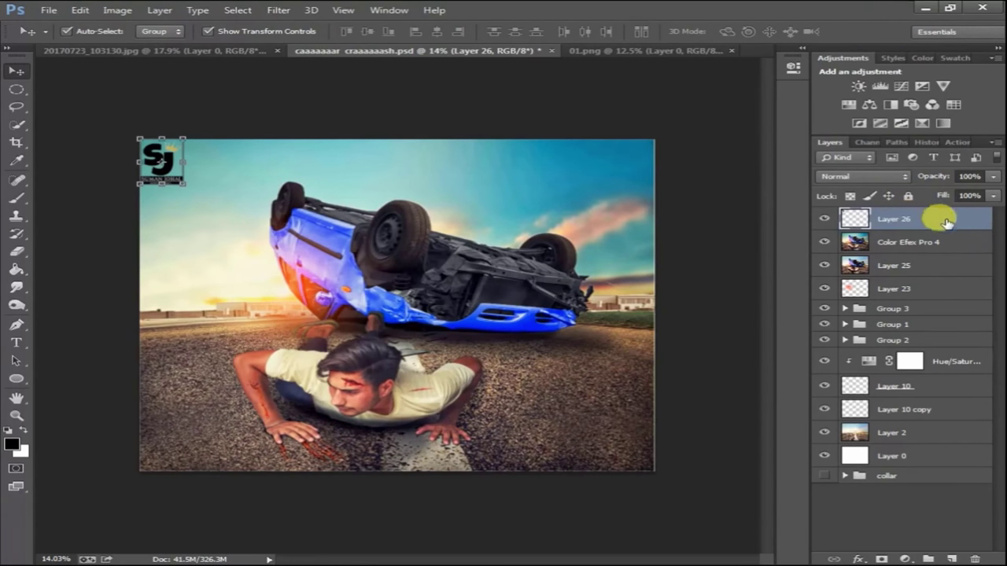
{"action": "key", "text": "ctrl+shift+alt+e"}
Step: Set up Save As to save a JPEG named '201' in E:\new photo
{"action": "left_click", "coordinate": [48, 10]}
{"action": "left_click", "coordinate": [67, 170]}
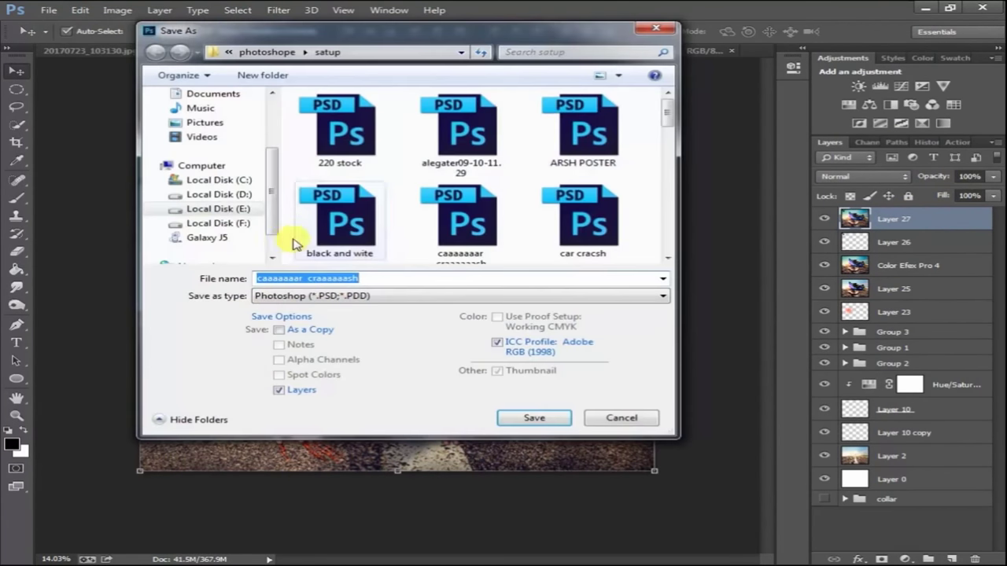
{"action": "double_click", "coordinate": [338, 197]}
{"action": "left_click", "coordinate": [218, 208]}
{"action": "double_click", "coordinate": [338, 183]}
{"action": "left_click", "coordinate": [460, 296]}
{"action": "left_click", "coordinate": [397, 387]}
{"action": "type", "text": "20"}
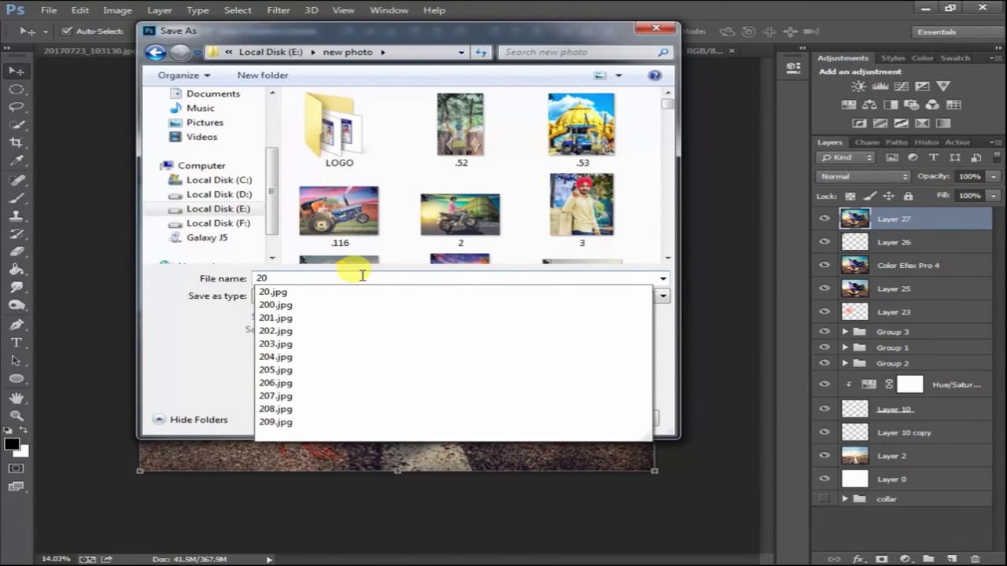